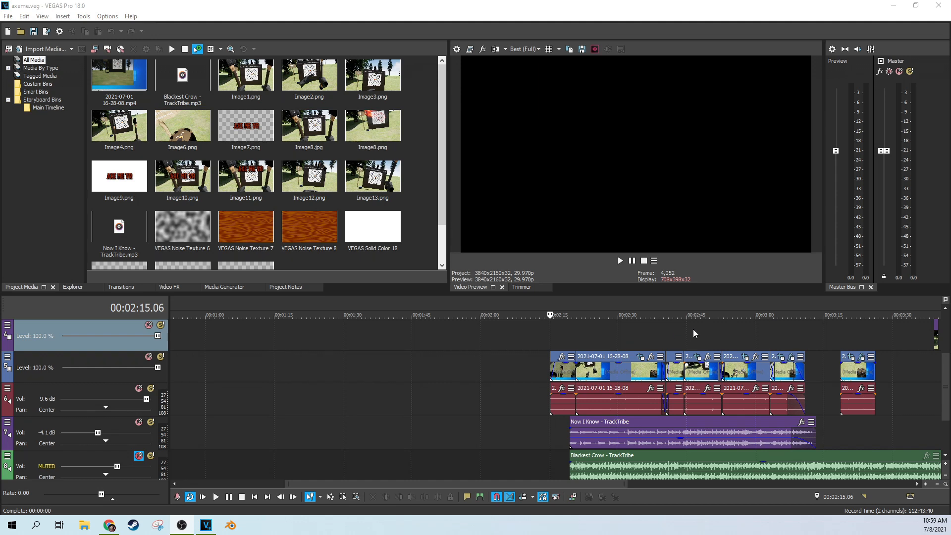
# Step: Preview the gameplay around the 2:23–2:29 target throw and near the clips' start
pyautogui.click(613, 337)
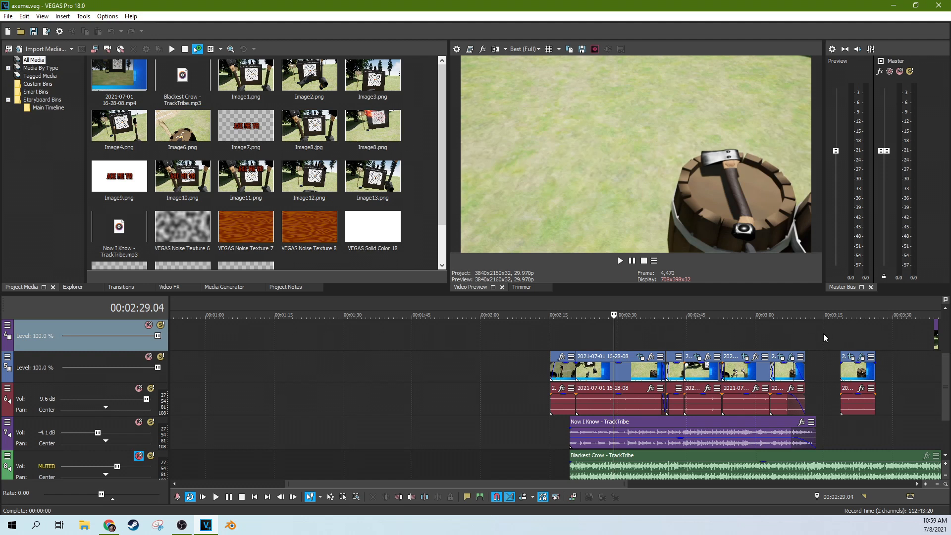
pyautogui.click(793, 334)
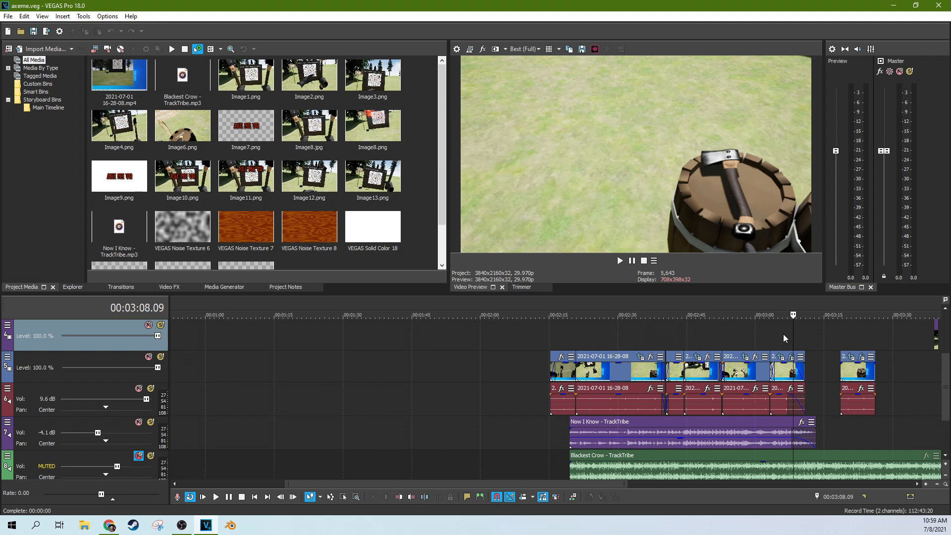
pyautogui.click(649, 322)
pyautogui.click(586, 327)
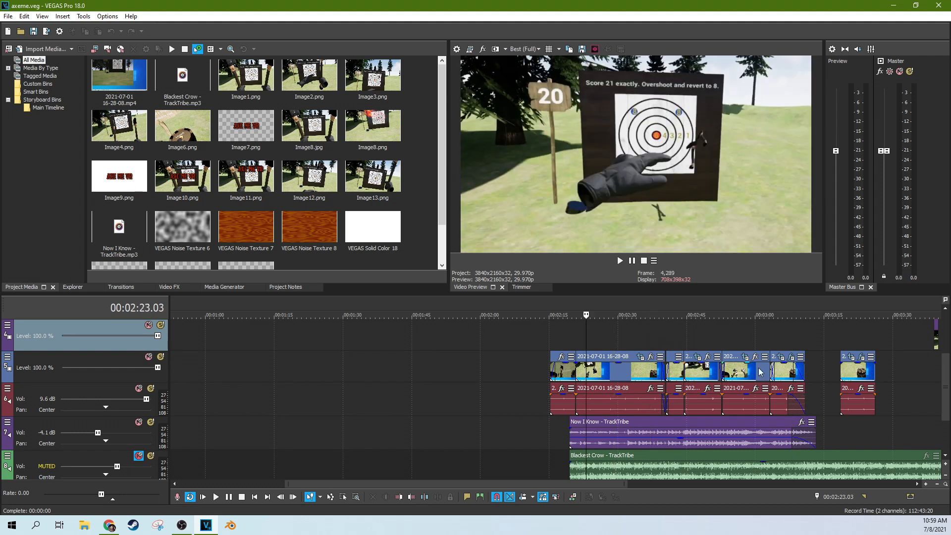
pyautogui.scroll(2, 940, 370)
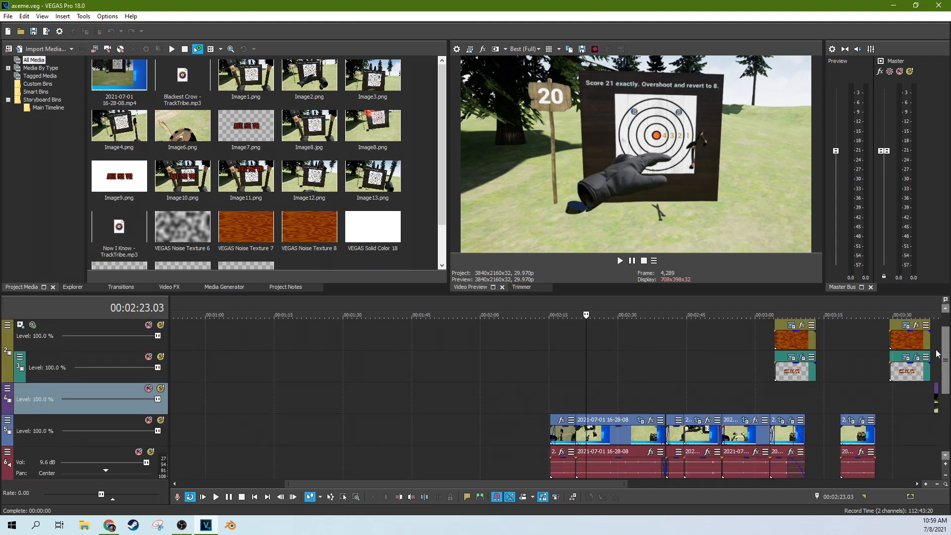
pyautogui.scroll(-2, 937, 347)
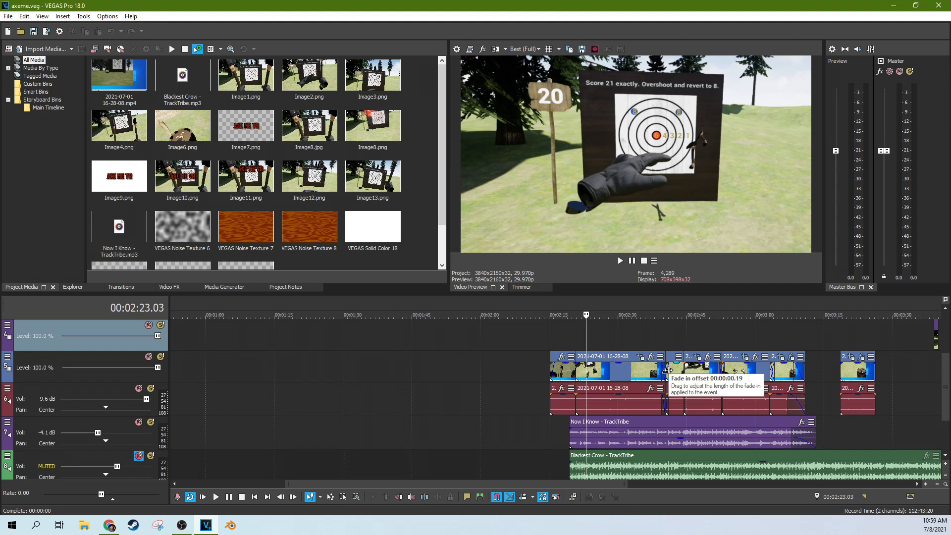
pyautogui.click(567, 343)
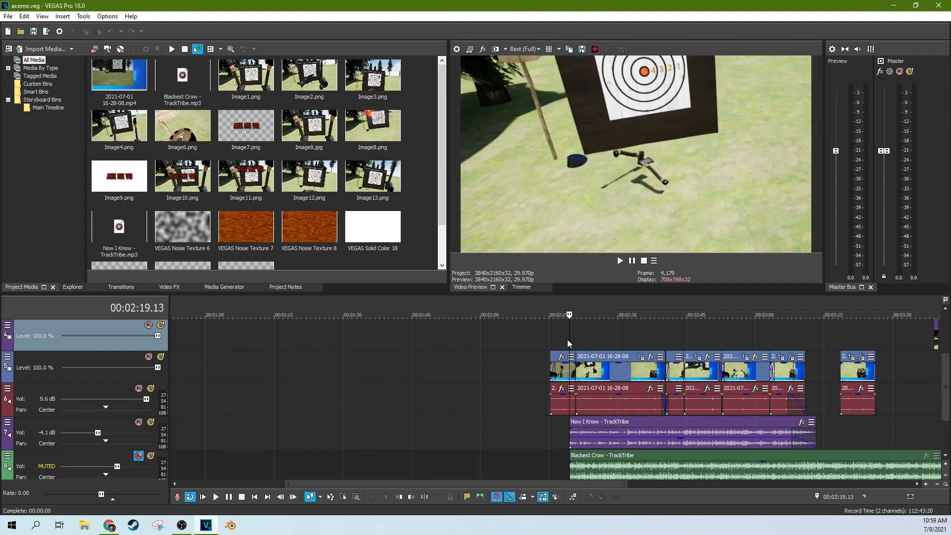
pyautogui.scroll(3, 580, 354)
pyautogui.scroll(-3, 597, 355)
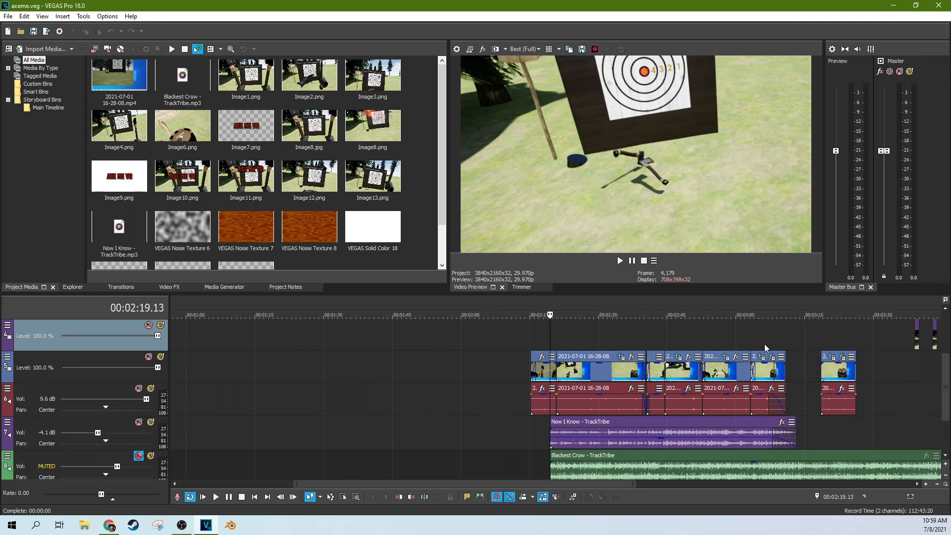
# Step: Preview the gameplay between about 2:29 and 3:04
pyautogui.click(686, 335)
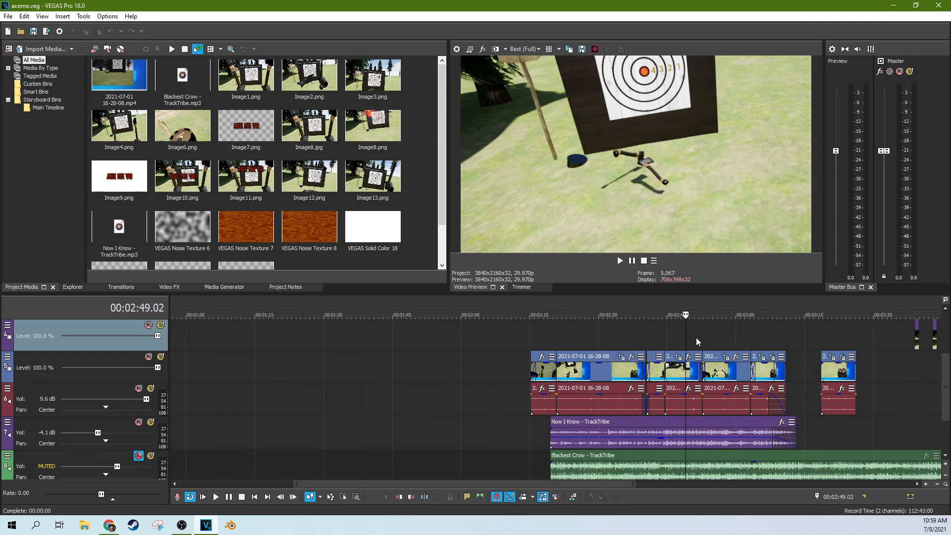
pyautogui.click(739, 338)
pyautogui.click(756, 333)
pyautogui.click(729, 334)
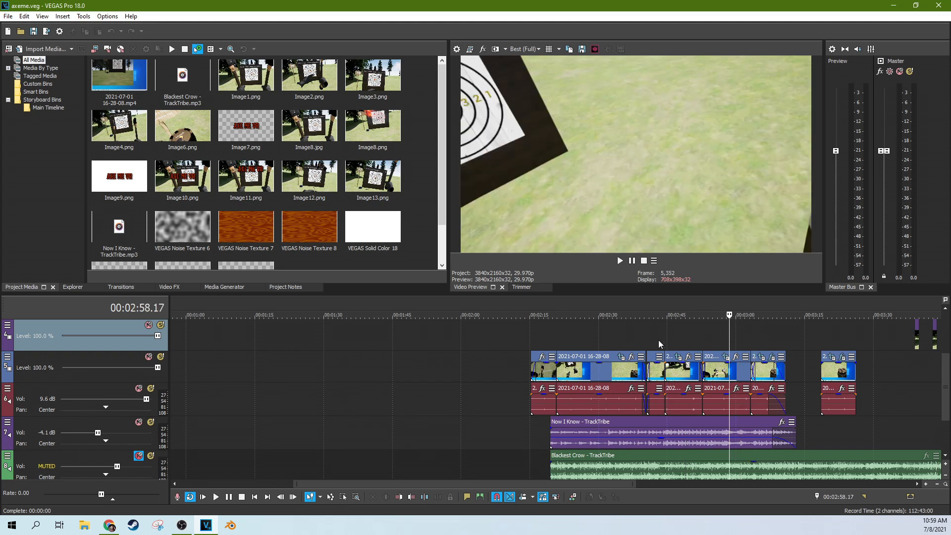
pyautogui.click(658, 339)
pyautogui.click(677, 339)
pyautogui.click(594, 338)
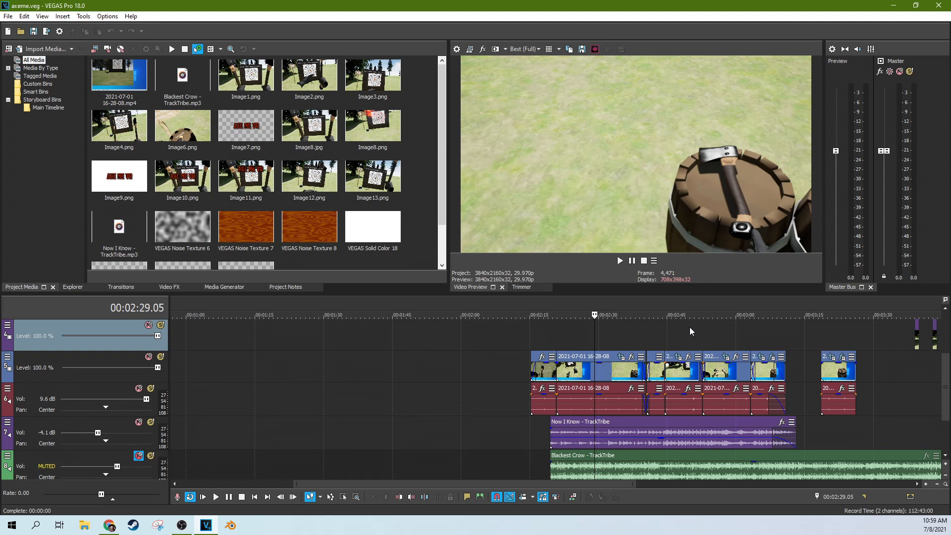
# Step: Return to the clips' start, check the AXE ME VR title frame, and play the edit back
pyautogui.click(543, 334)
pyautogui.click(536, 333)
pyautogui.click(528, 334)
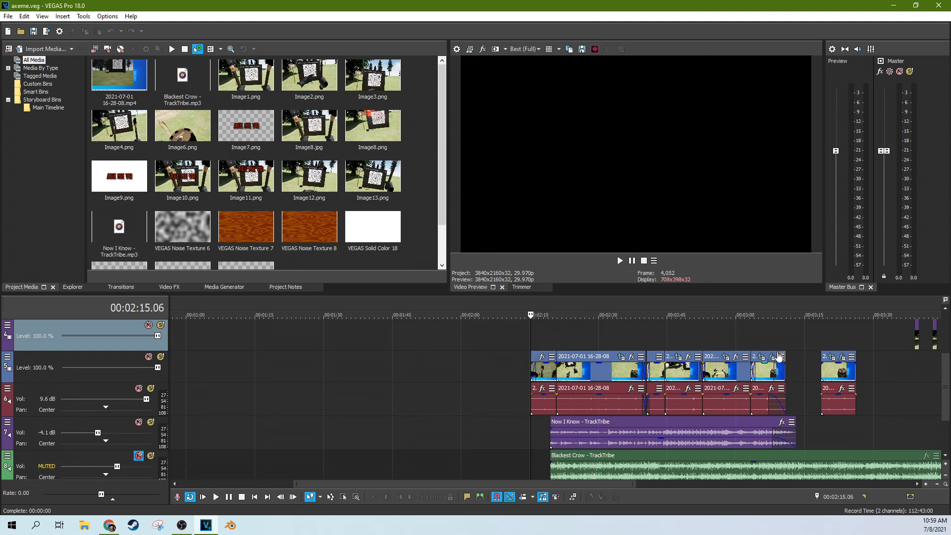
pyautogui.click(765, 349)
pyautogui.scroll(2, 942, 377)
pyautogui.scroll(-2, 942, 377)
pyautogui.click(533, 340)
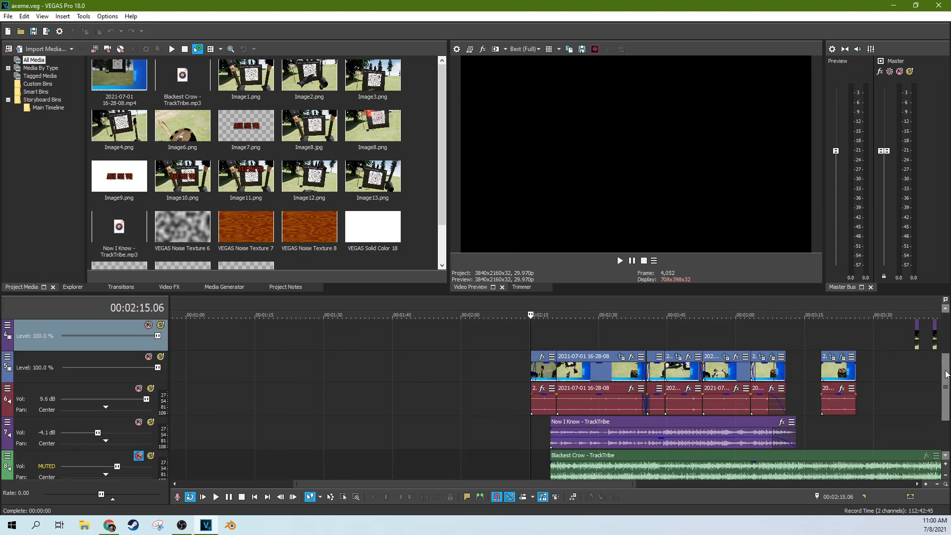
pyautogui.scroll(-1, 945, 373)
pyautogui.scroll(2, 709, 386)
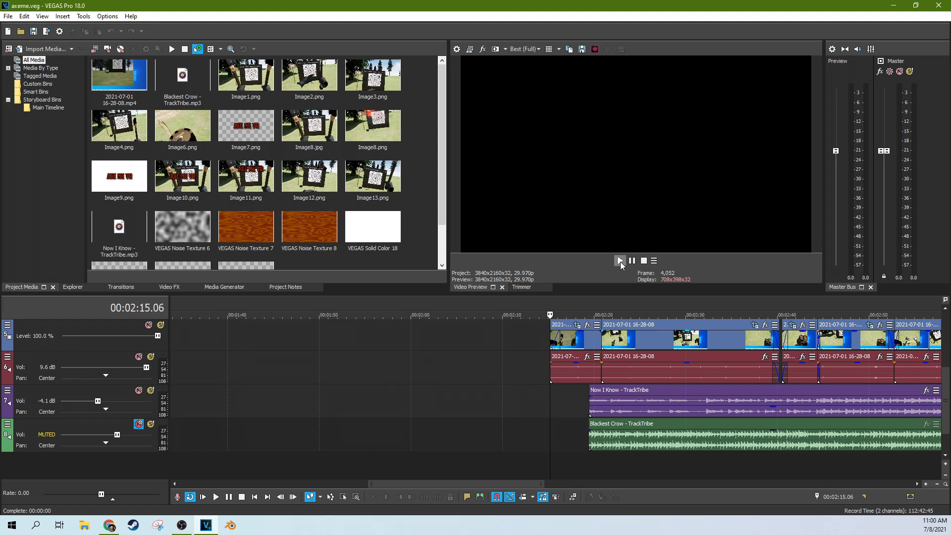
pyautogui.click(619, 260)
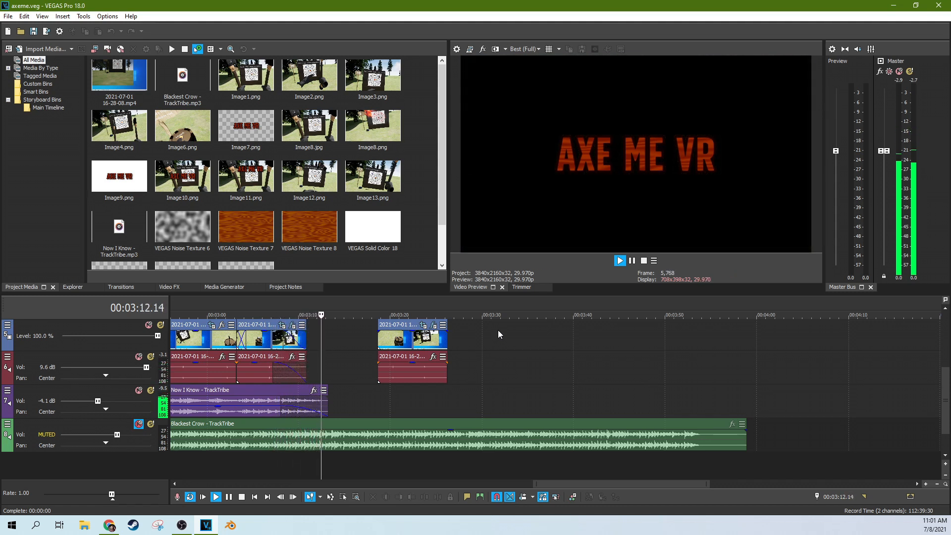
pyautogui.click(631, 261)
# Step: Slide the Blackest Crow event right so it starts around 3:42
pyautogui.click(492, 373)
pyautogui.scroll(-3, 497, 382)
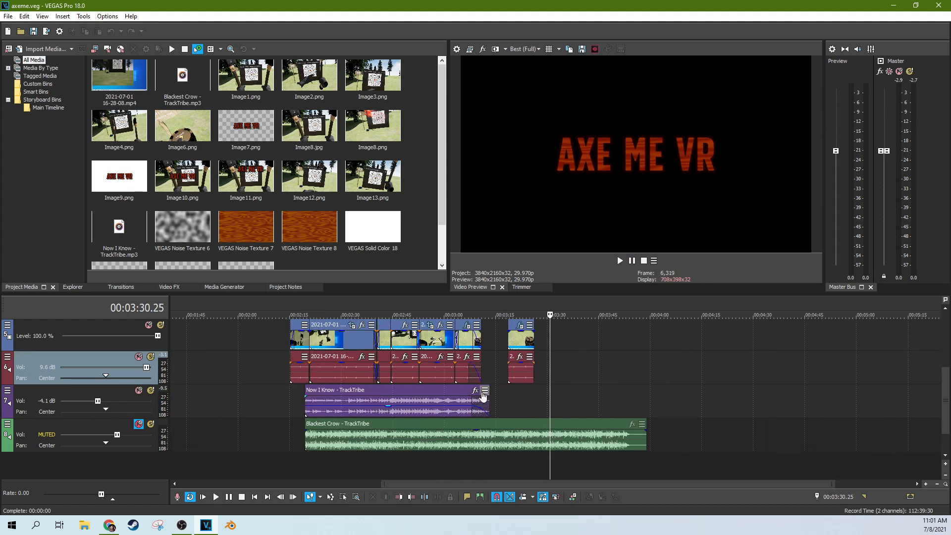
pyautogui.click(451, 411)
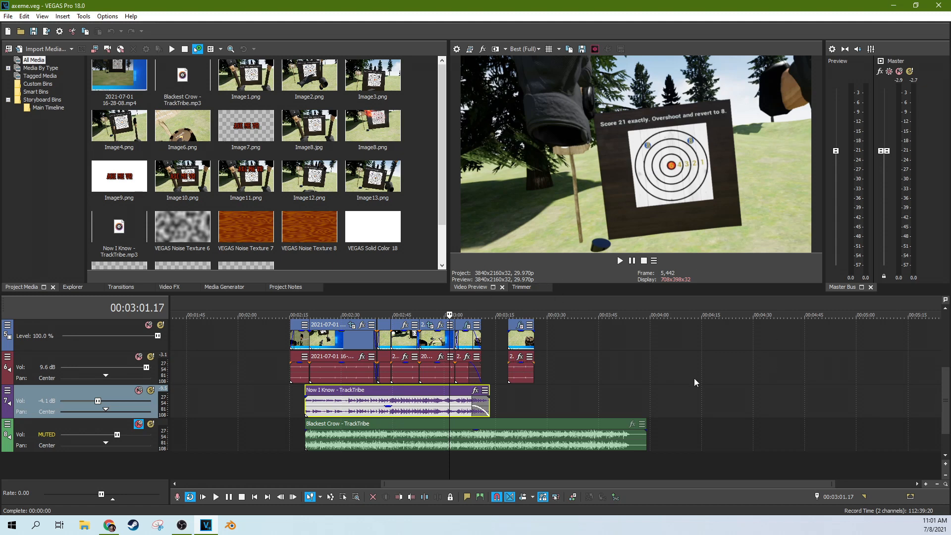
pyautogui.moveTo(531, 421); pyautogui.dragTo(777, 443)
pyautogui.click(752, 393)
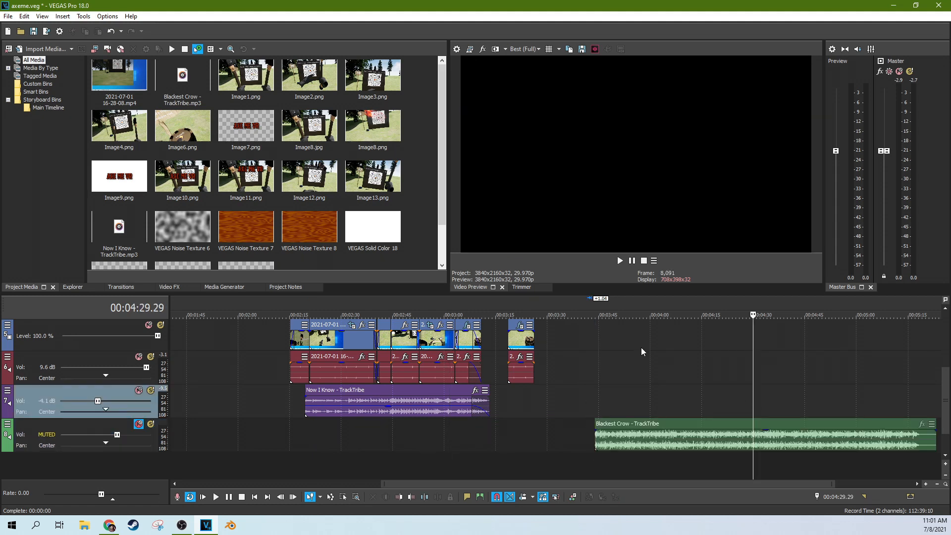
pyautogui.moveTo(150, 102); pyautogui.dragTo(635, 360)
pyautogui.click(636, 362)
pyautogui.click(687, 366)
pyautogui.scroll(-4, 673, 339)
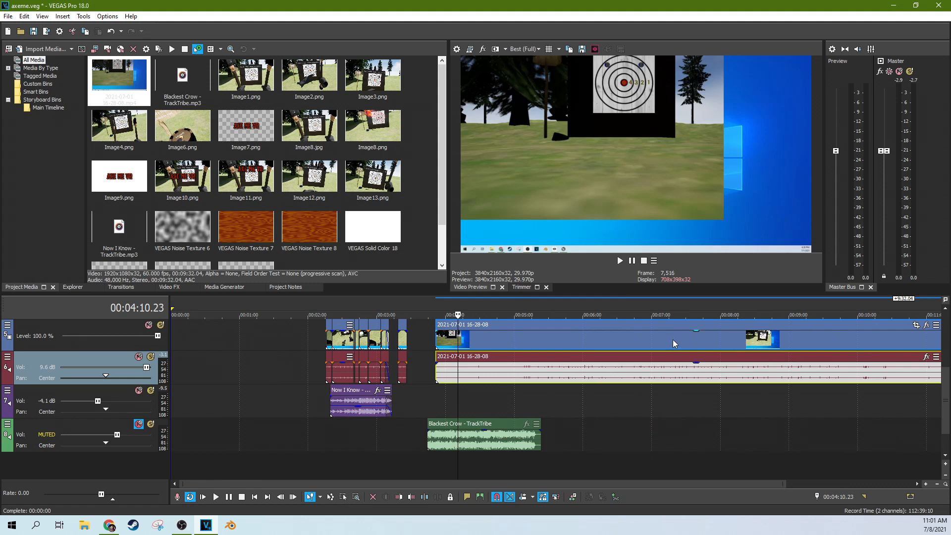
pyautogui.click(672, 339)
pyautogui.scroll(-2, 691, 340)
pyautogui.click(691, 343)
# Step: Scrub the new recording between about 6:27 and 10:45, then bring up its Pan/Crop settings
pyautogui.click(737, 338)
pyautogui.click(780, 338)
pyautogui.click(627, 339)
pyautogui.click(578, 336)
pyautogui.click(536, 337)
pyautogui.click(507, 336)
pyautogui.click(599, 341)
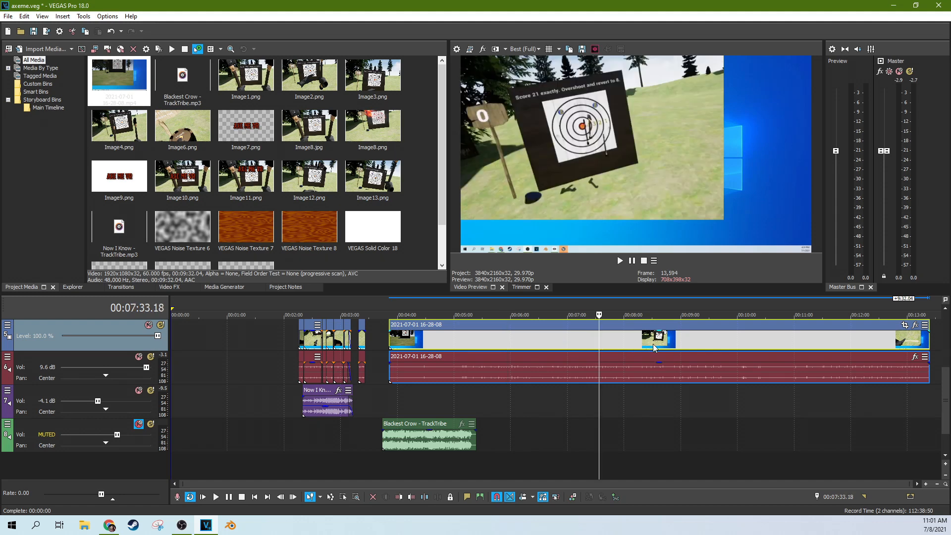
pyautogui.click(718, 342)
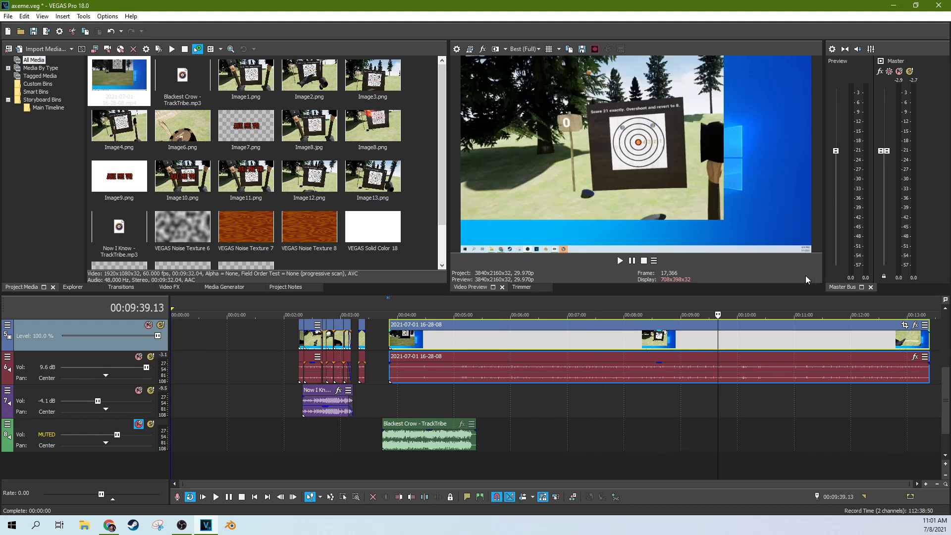
pyautogui.click(906, 327)
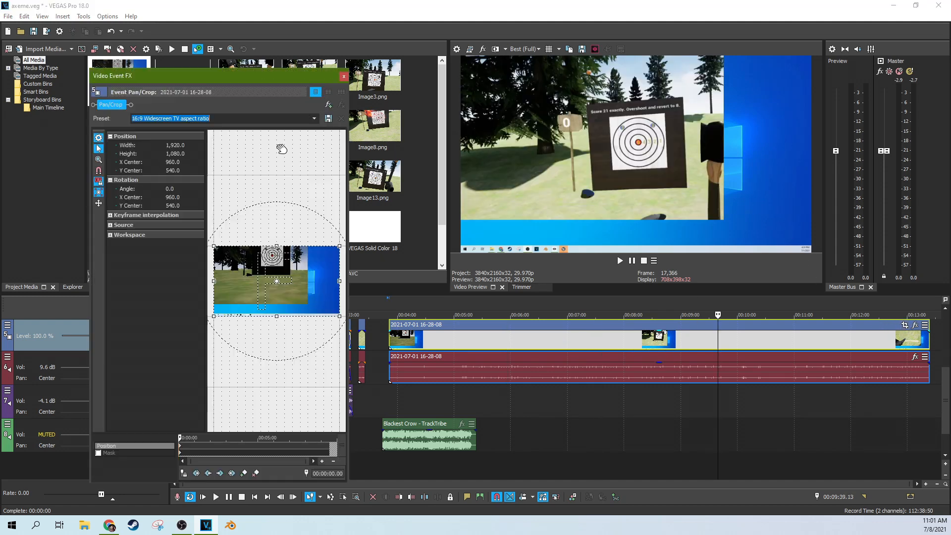
# Step: Crop the recording to about 1,412 × 794 centred on the game area
pyautogui.moveTo(339, 241); pyautogui.dragTo(305, 250)
pyautogui.moveTo(306, 300); pyautogui.dragTo(296, 294)
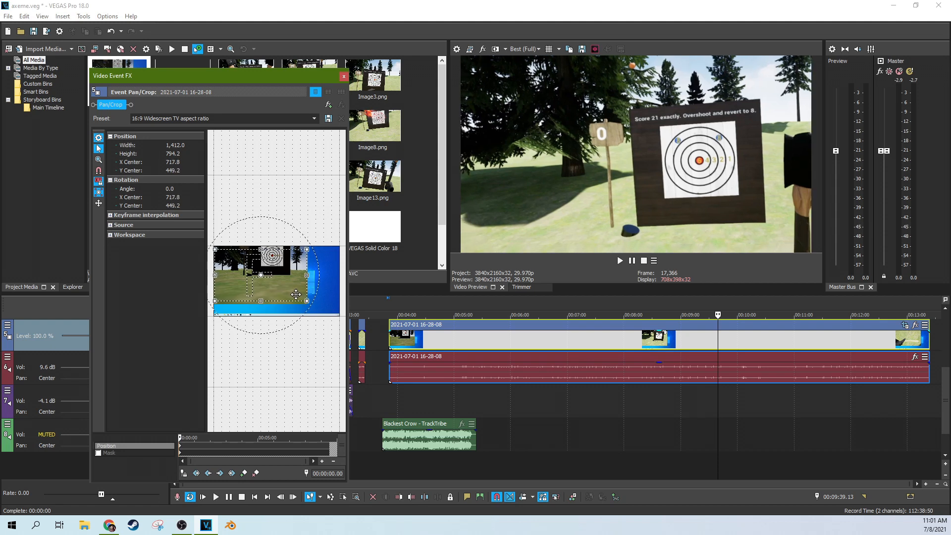
pyautogui.click(344, 77)
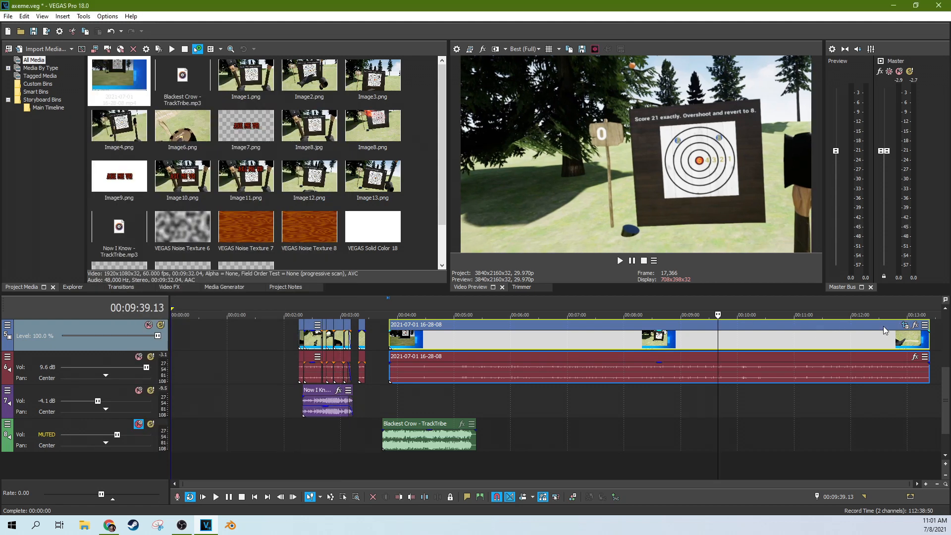
pyautogui.click(551, 346)
pyautogui.click(564, 336)
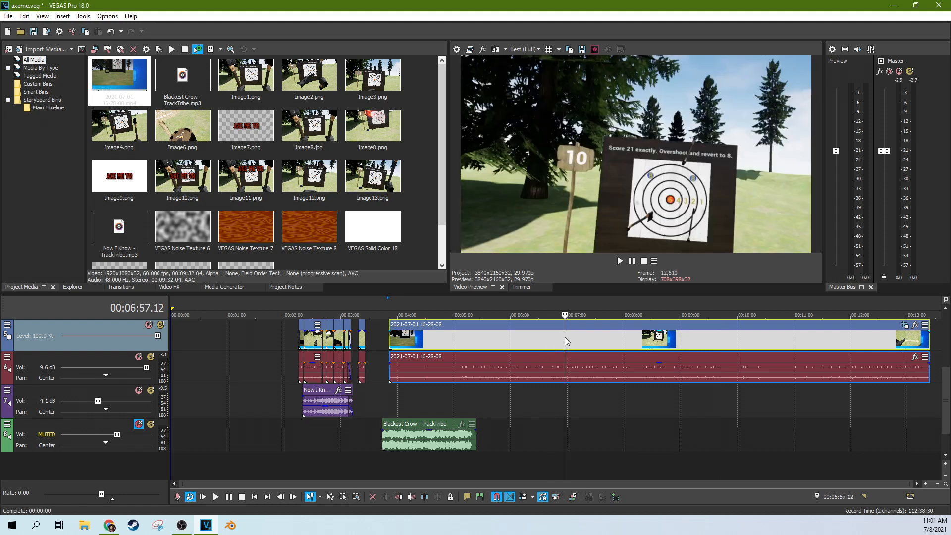
pyautogui.click(616, 335)
pyautogui.click(666, 341)
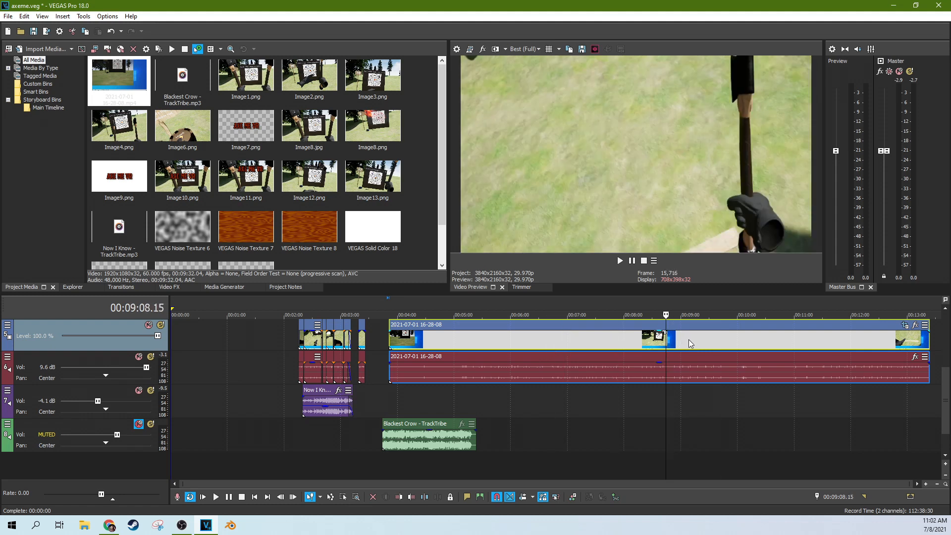
pyautogui.click(688, 340)
pyautogui.click(720, 355)
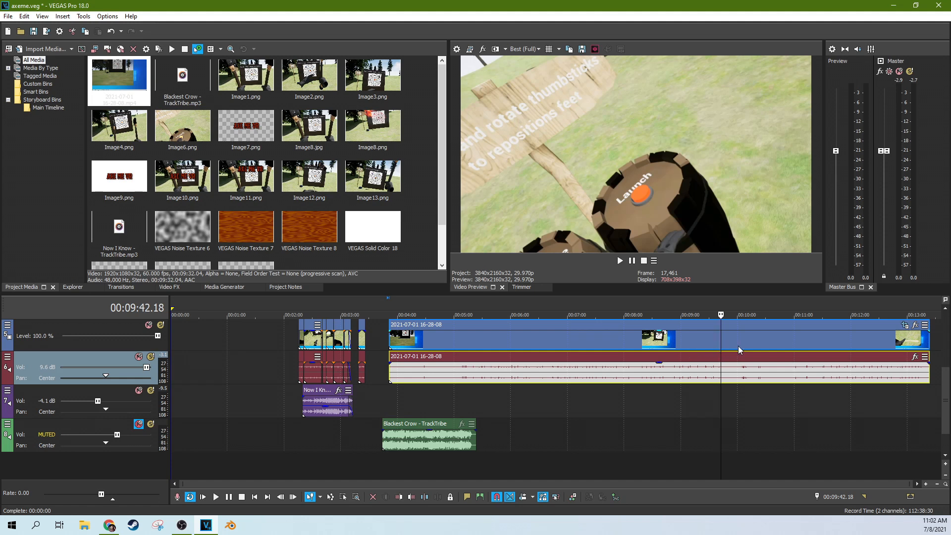
pyautogui.click(757, 342)
pyautogui.click(808, 343)
pyautogui.click(784, 343)
pyautogui.click(803, 343)
pyautogui.click(820, 345)
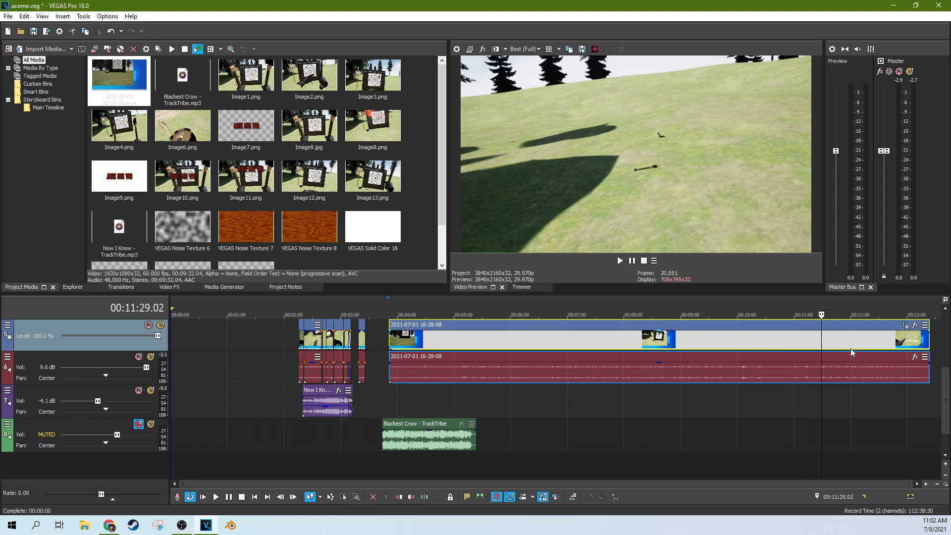
pyautogui.click(851, 348)
pyautogui.click(866, 345)
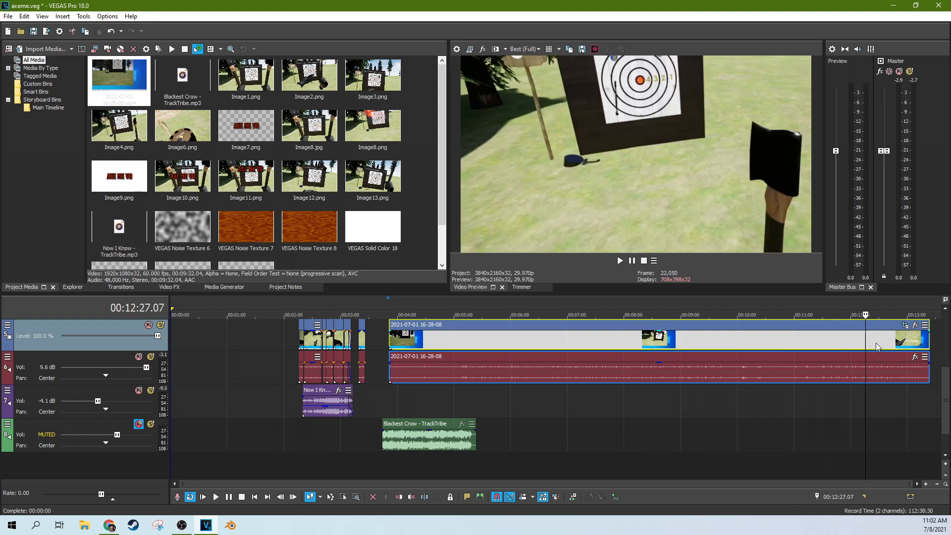
pyautogui.click(435, 333)
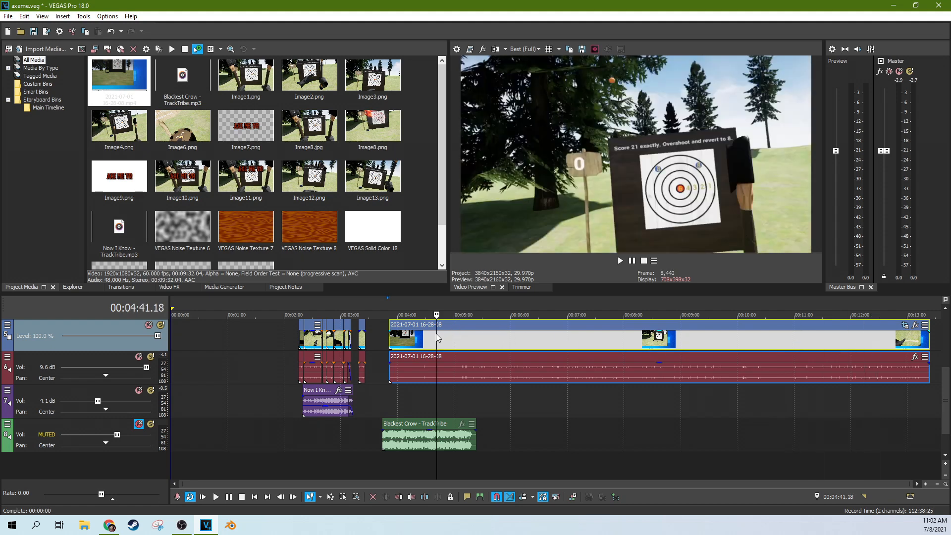
pyautogui.click(481, 340)
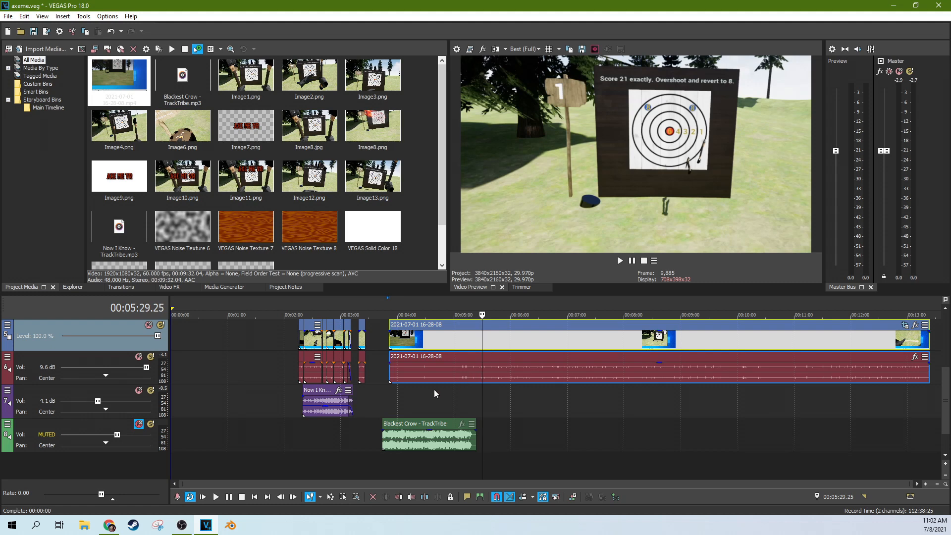
pyautogui.click(409, 390)
pyautogui.scroll(3, 409, 390)
# Step: Move the Blackest Crow music further right and onto the Now I Know track
pyautogui.moveTo(561, 424); pyautogui.dragTo(711, 429)
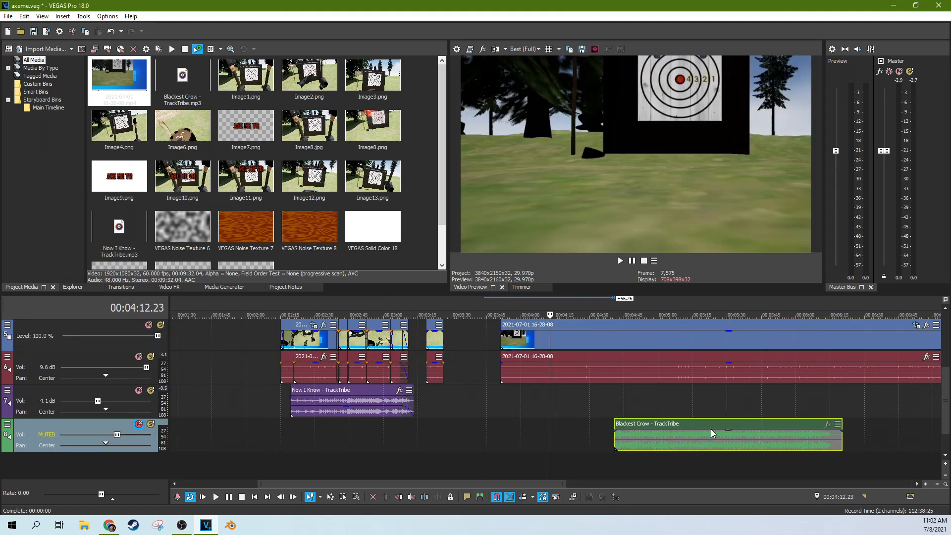
pyautogui.scroll(-3, 664, 410)
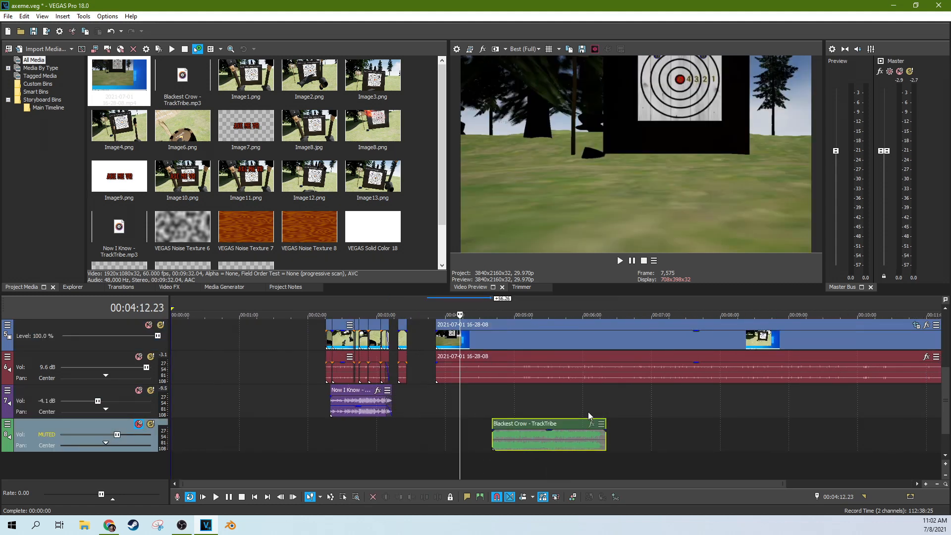
pyautogui.moveTo(545, 423); pyautogui.dragTo(547, 405)
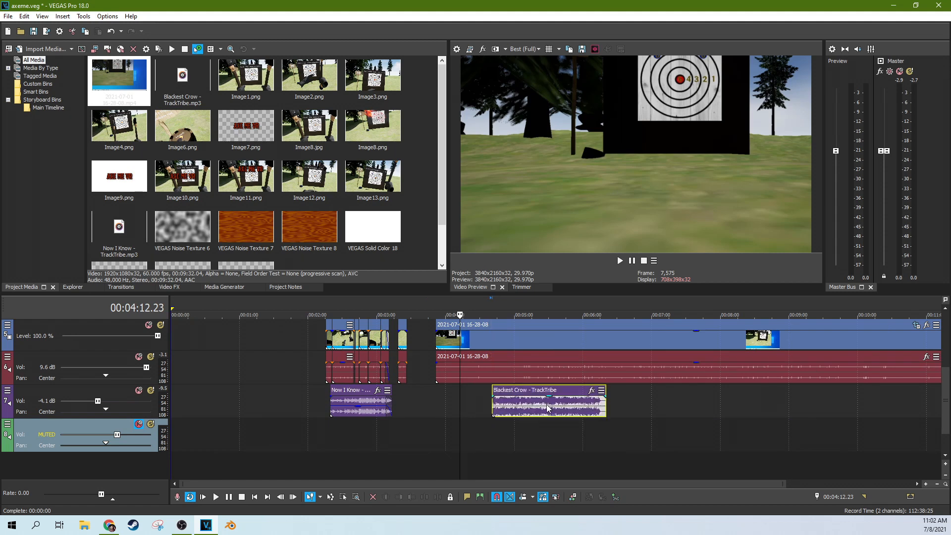
pyautogui.click(547, 405)
pyautogui.scroll(3, 603, 402)
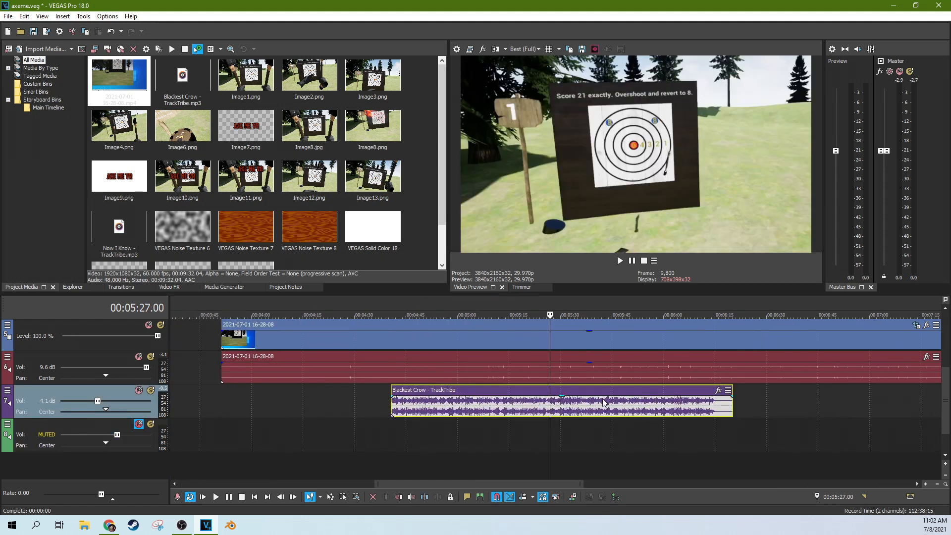
# Step: Check the gameplay footage between 00:04:58 and 00:05:20
pyautogui.click(440, 396)
pyautogui.click(475, 396)
pyautogui.scroll(-4, 510, 393)
pyautogui.click(538, 409)
pyautogui.click(513, 393)
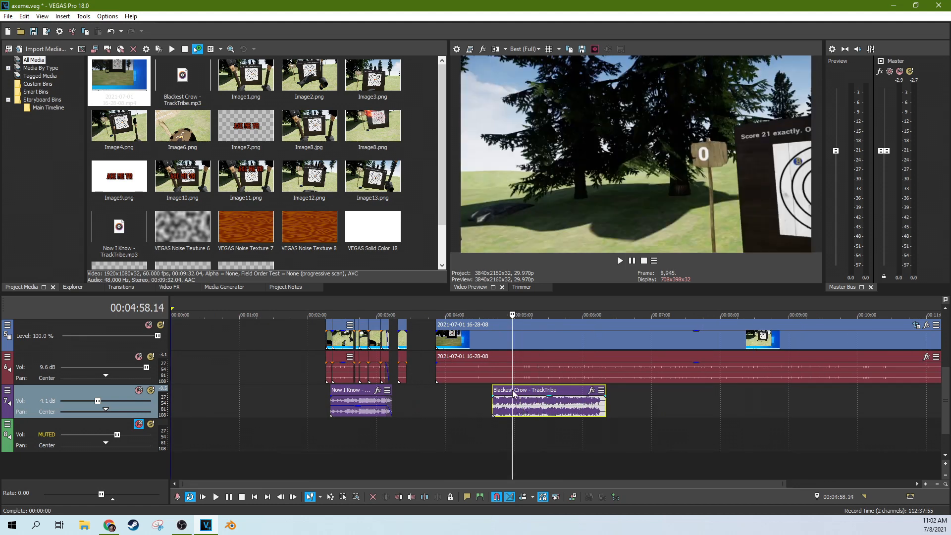
pyautogui.scroll(4, 587, 402)
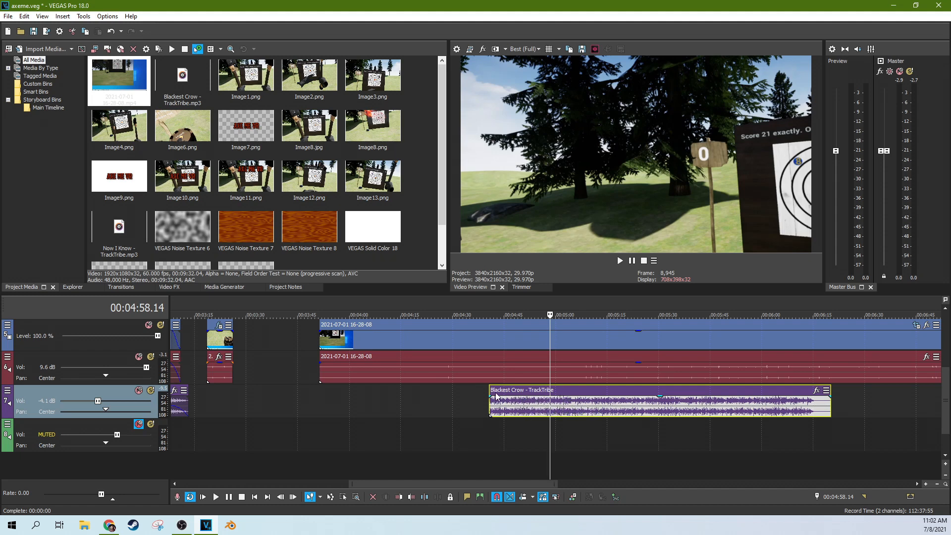
pyautogui.scroll(-3, 496, 396)
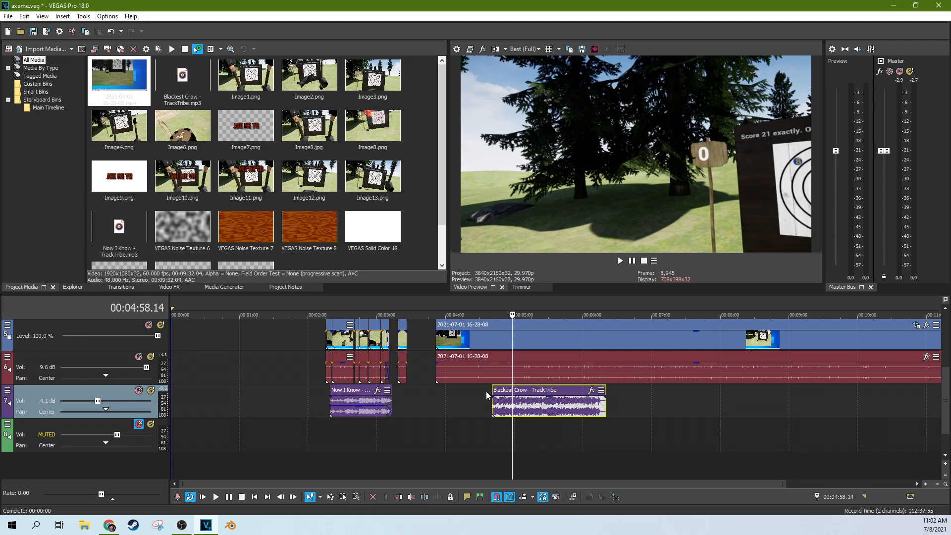
# Step: Nudge Blackest Crow to start around 5:07 and play the edit from there
pyautogui.click(538, 371)
pyautogui.scroll(5, 470, 369)
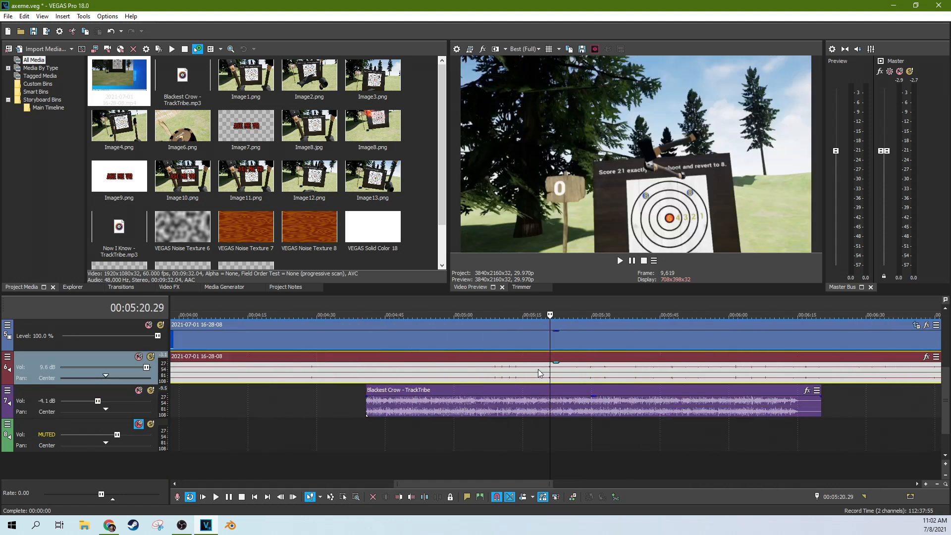
pyautogui.click(367, 367)
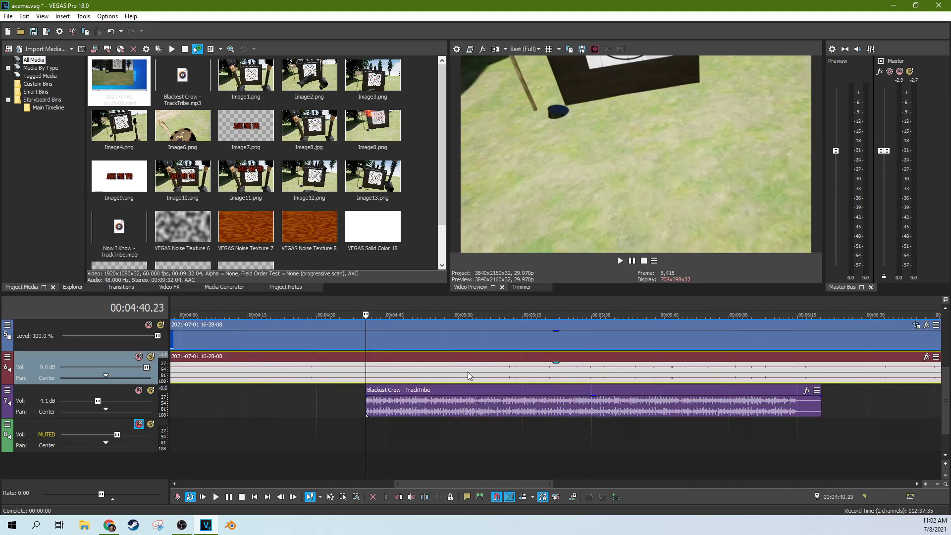
pyautogui.scroll(-3, 628, 340)
pyautogui.moveTo(628, 391)
pyautogui.mouseDown()
pyautogui.moveTo(662, 391)
pyautogui.moveTo(630, 389)
pyautogui.mouseUp()
pyautogui.click(614, 391)
pyautogui.click(617, 261)
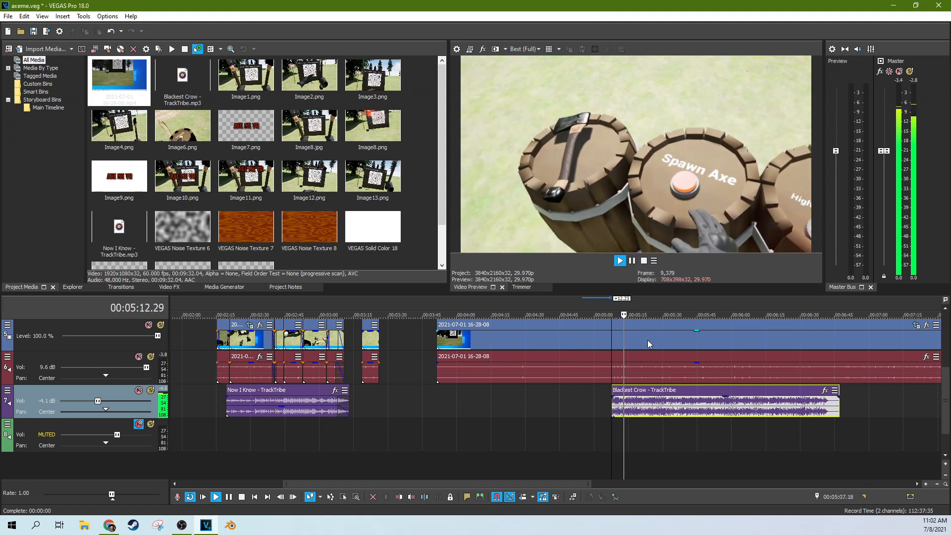
# Step: Shift the long gameplay clip slightly earlier and review sync around 5:11–5:30
pyautogui.moveTo(647, 340); pyautogui.dragTo(632, 344)
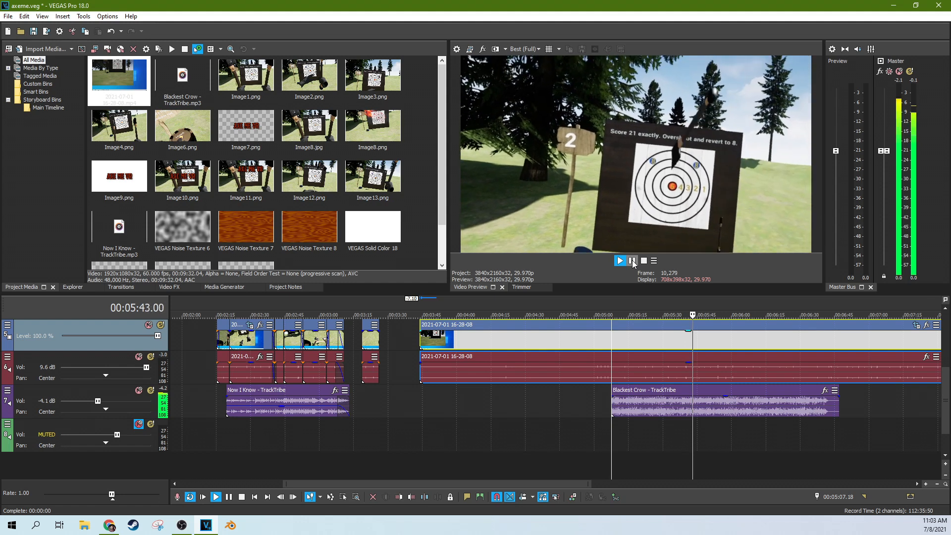
pyautogui.click(632, 260)
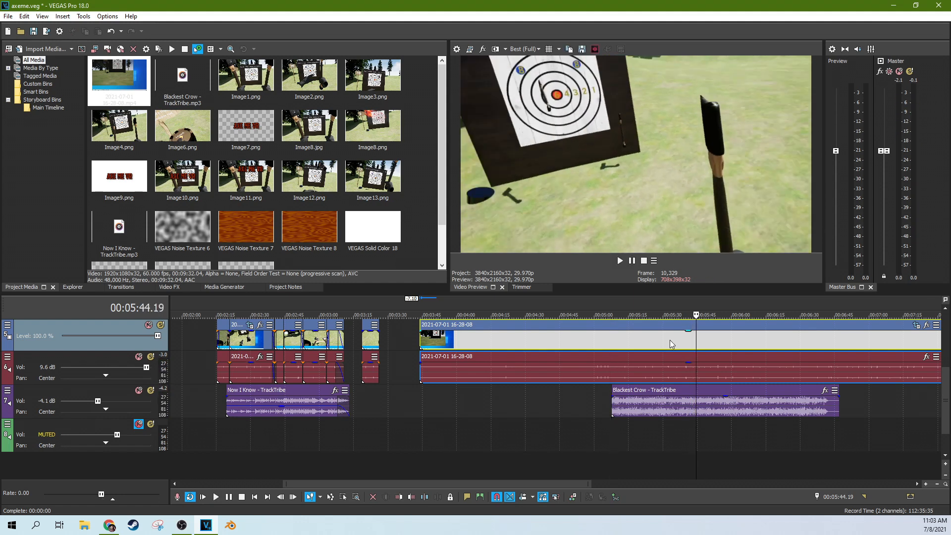
pyautogui.click(663, 342)
pyautogui.click(640, 342)
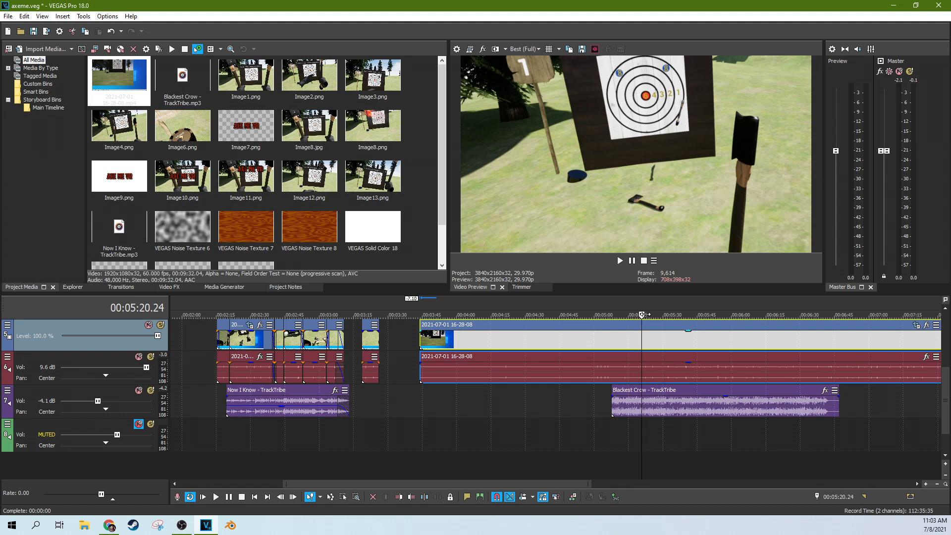
pyautogui.click(620, 349)
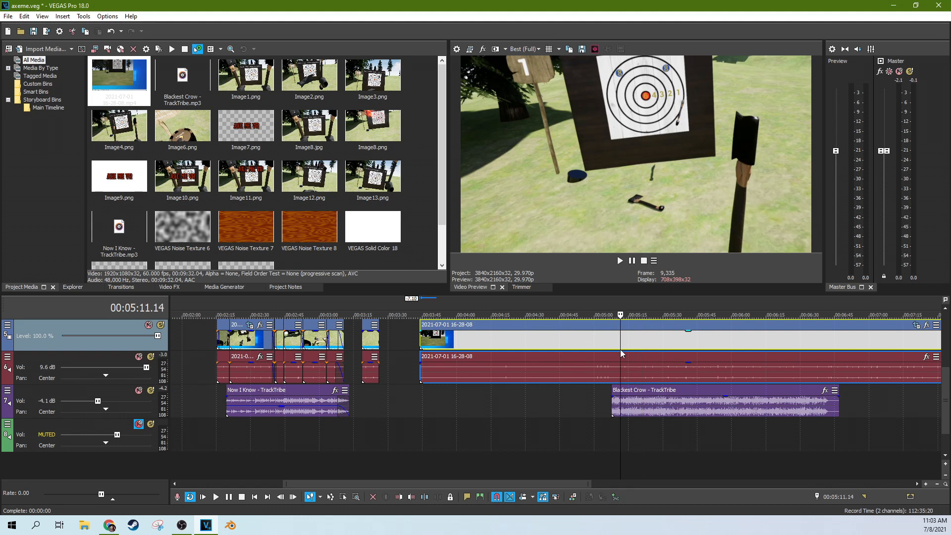
pyautogui.click(633, 344)
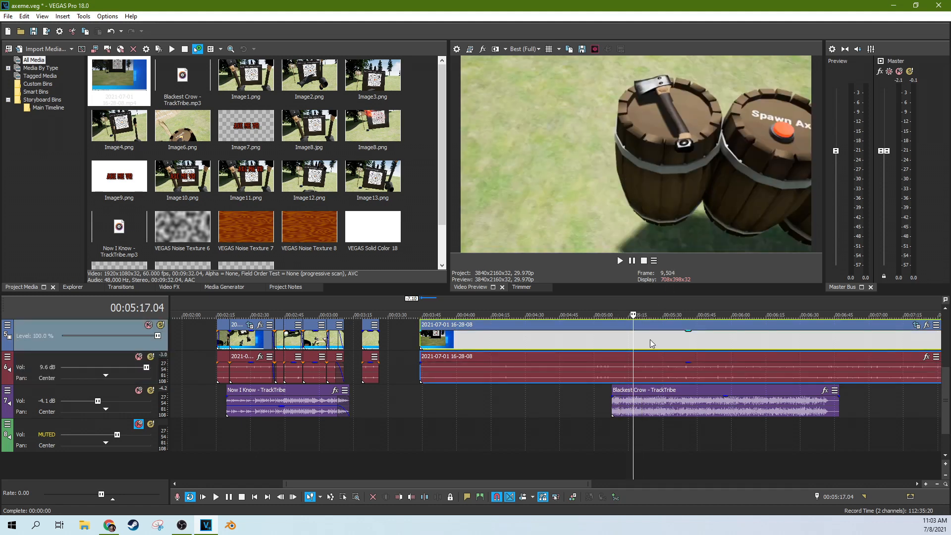
pyautogui.click(649, 341)
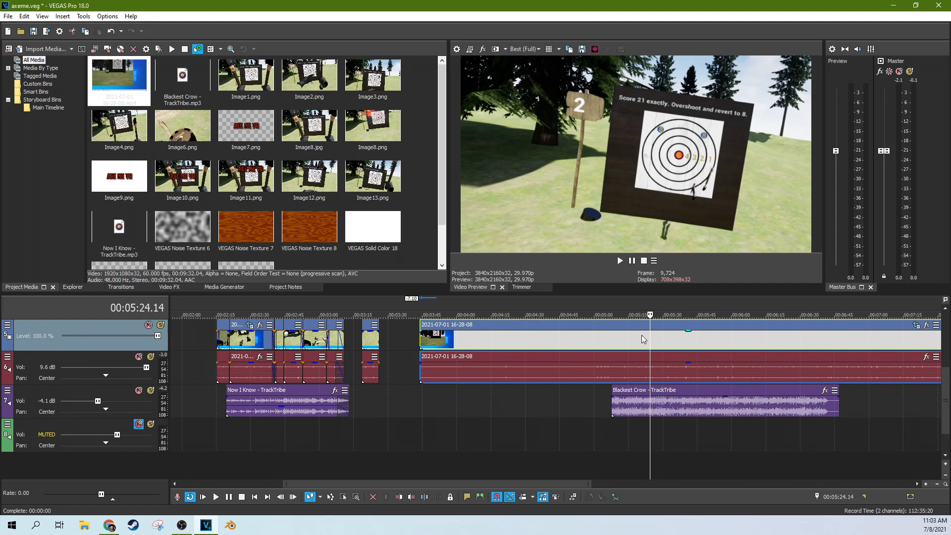
# Step: Scrub the gameplay to the axes-on-grass frame and the second target throw
pyautogui.moveTo(648, 340)
pyautogui.mouseDown()
pyautogui.moveTo(667, 343)
pyautogui.moveTo(631, 346)
pyautogui.moveTo(642, 343)
pyautogui.mouseUp()
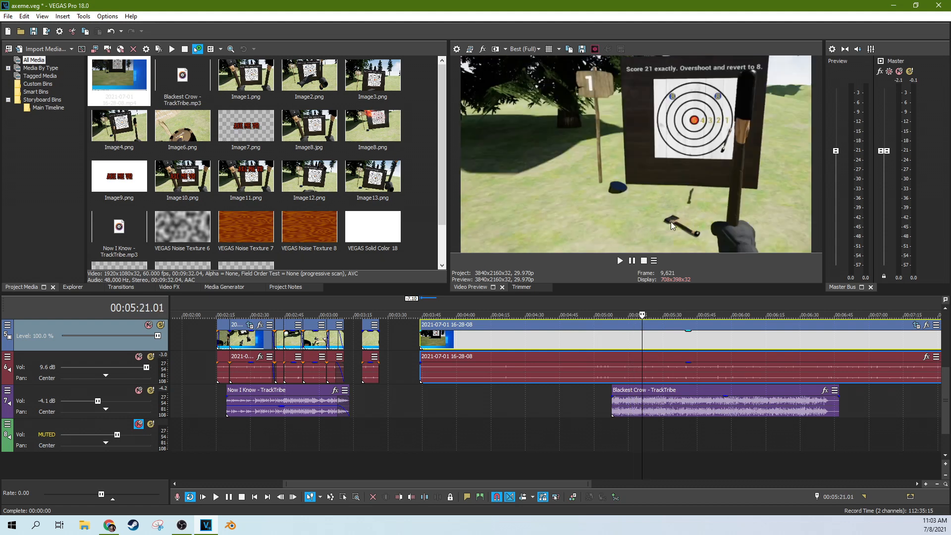
pyautogui.moveTo(618, 346); pyautogui.dragTo(641, 339)
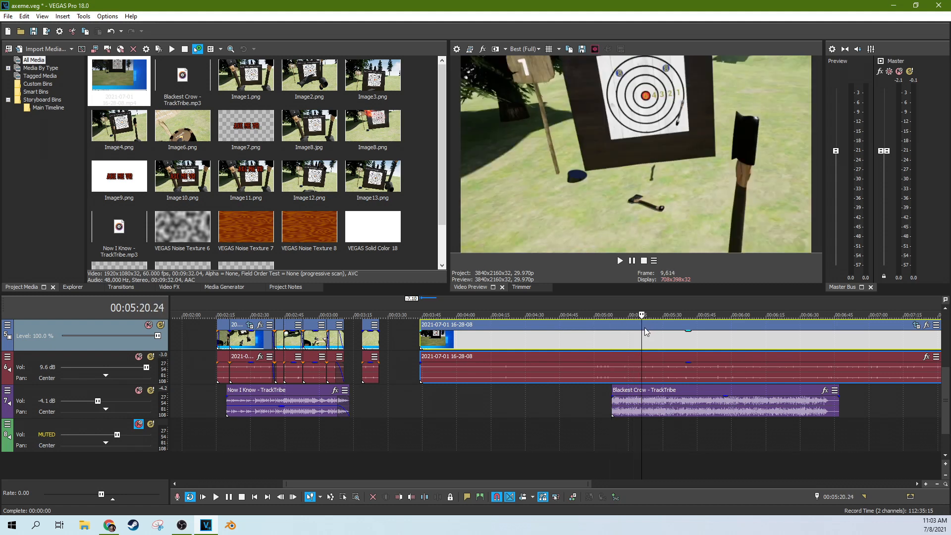
pyautogui.scroll(3, 650, 336)
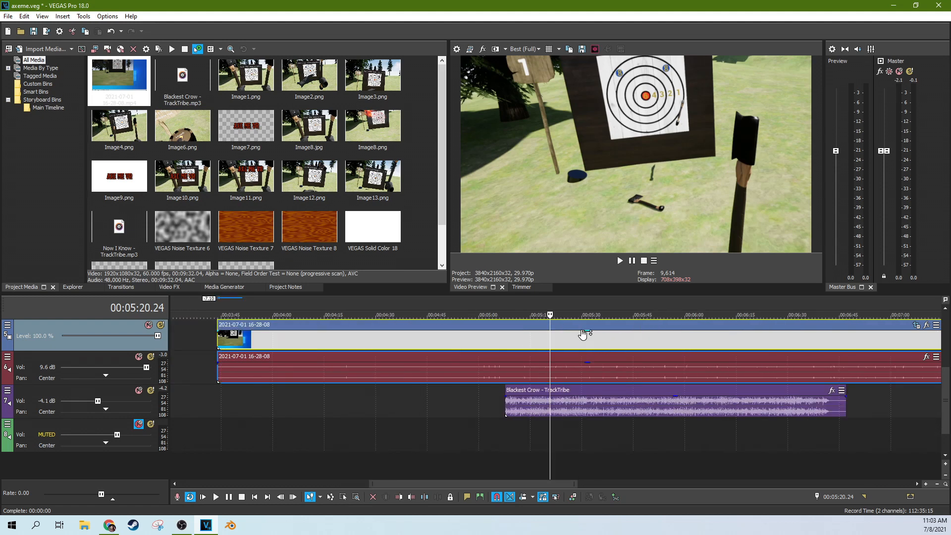
pyautogui.click(534, 342)
pyautogui.click(557, 340)
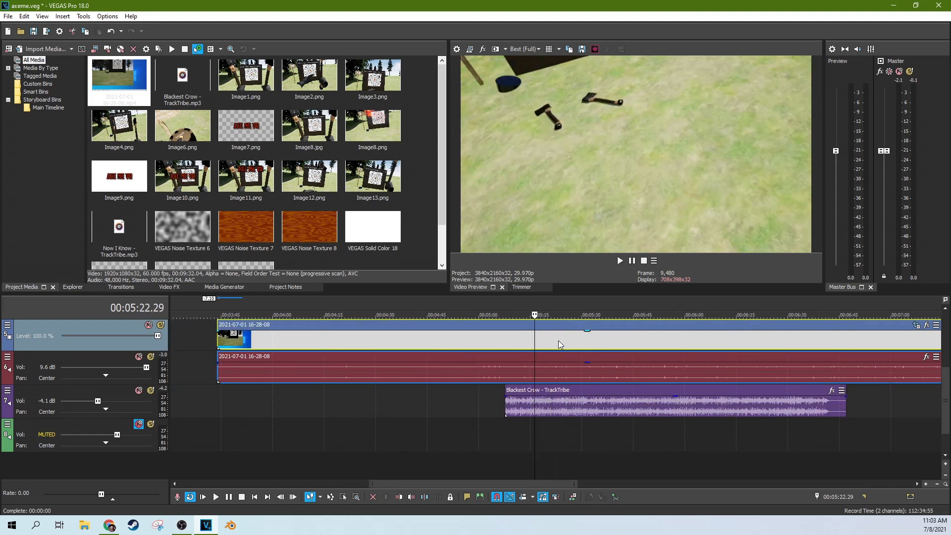
pyautogui.click(574, 338)
pyautogui.click(590, 337)
pyautogui.click(598, 337)
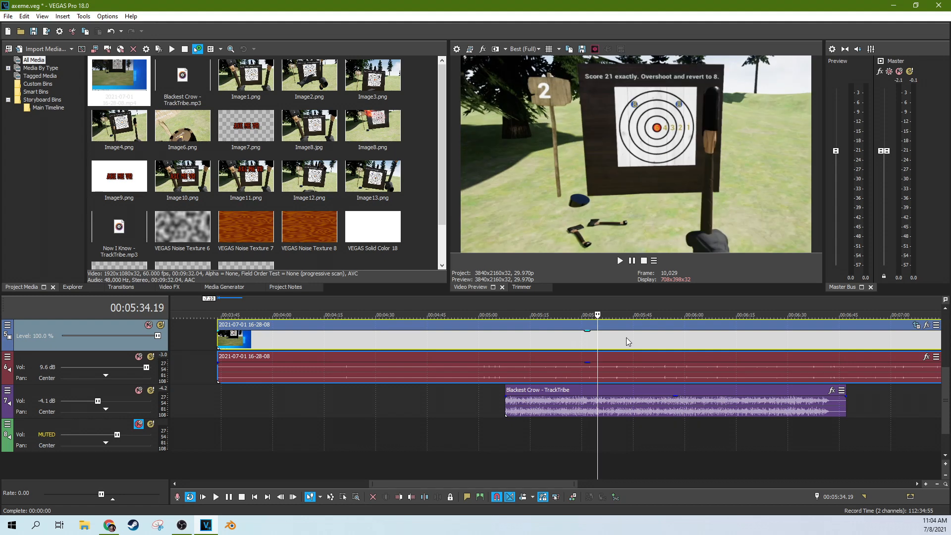
pyautogui.click(626, 337)
# Step: Return to 00:05:20.07 and select the Now I Know music
pyautogui.click(547, 344)
pyautogui.scroll(-3, 557, 342)
pyautogui.scroll(-1, 558, 344)
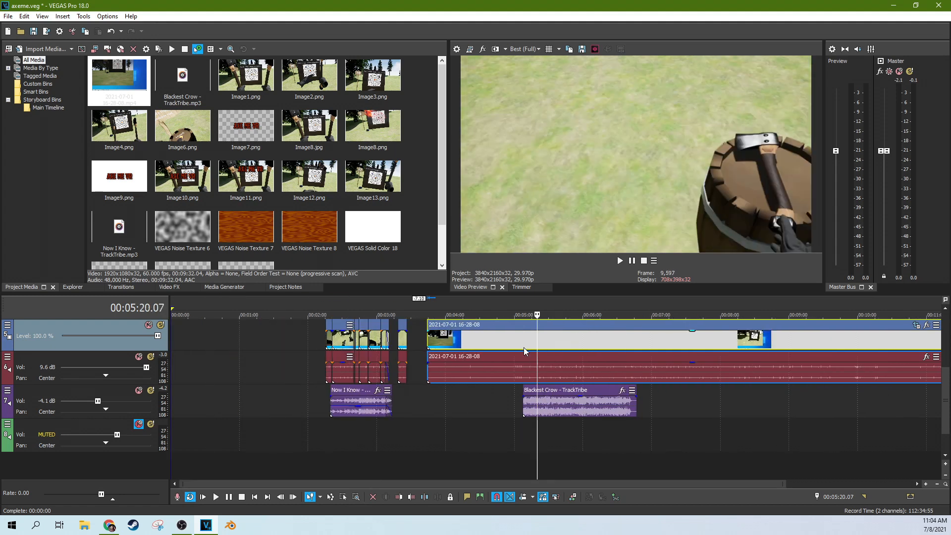
pyautogui.click(335, 406)
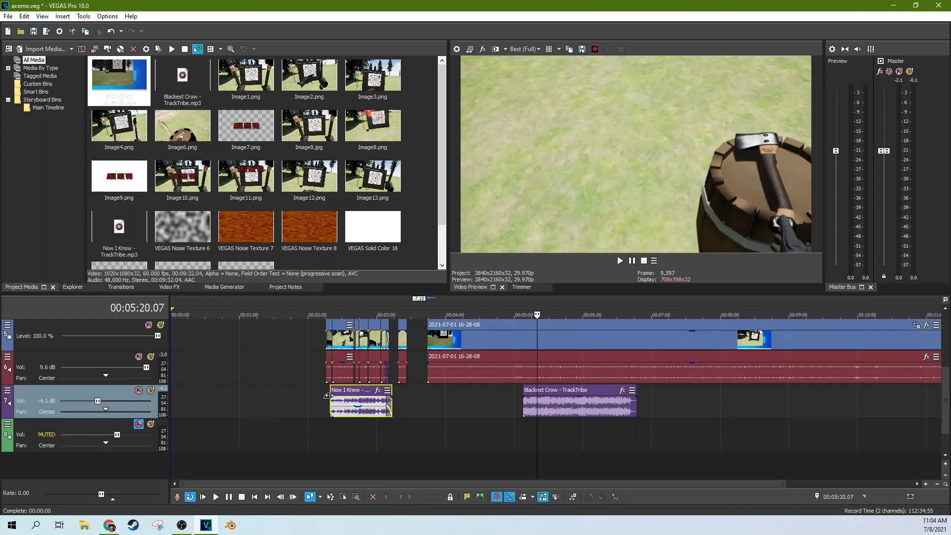
pyautogui.click(329, 396)
pyautogui.scroll(5, 372, 395)
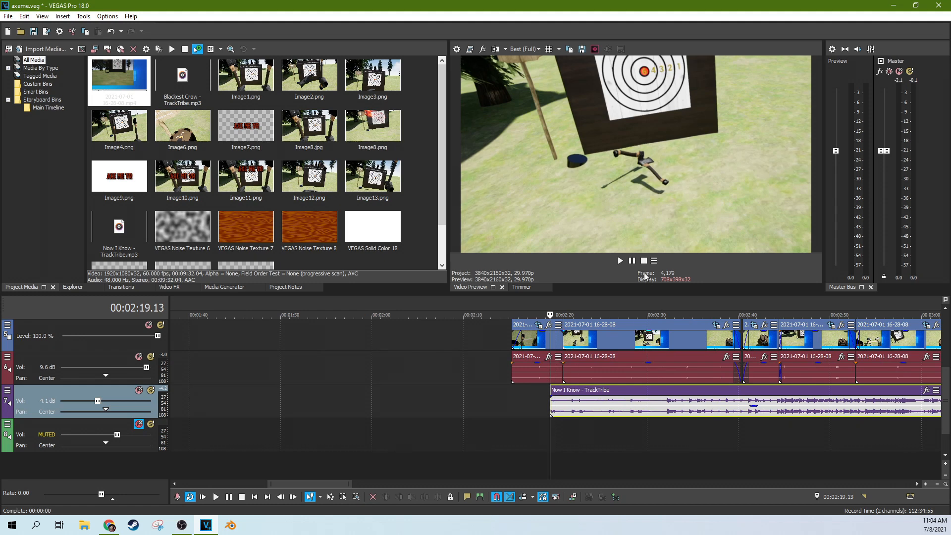
pyautogui.click(620, 261)
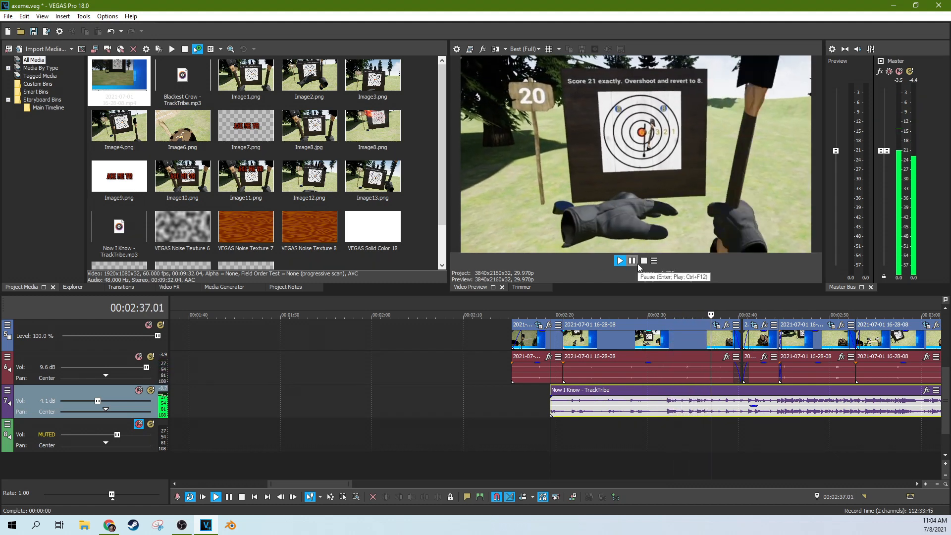
pyautogui.click(632, 260)
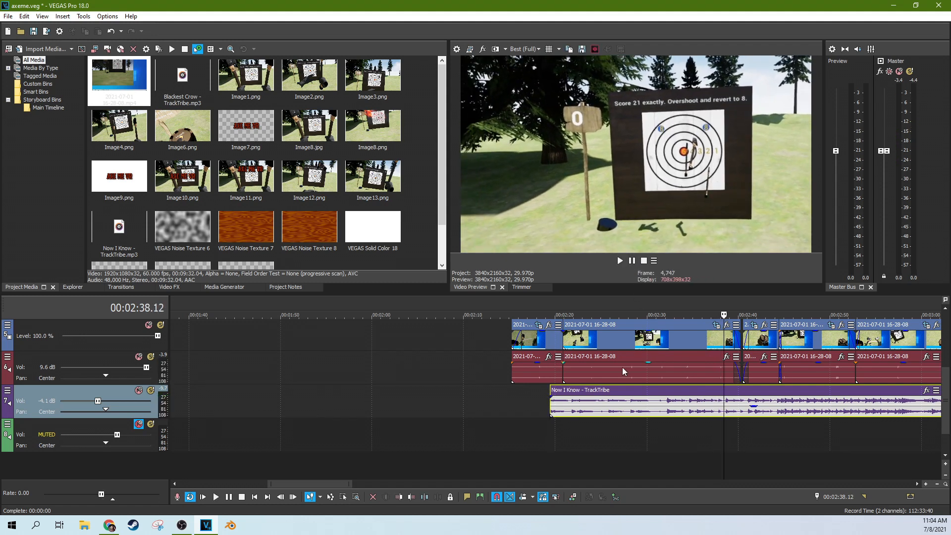
pyautogui.click(572, 396)
pyautogui.scroll(-2, 640, 387)
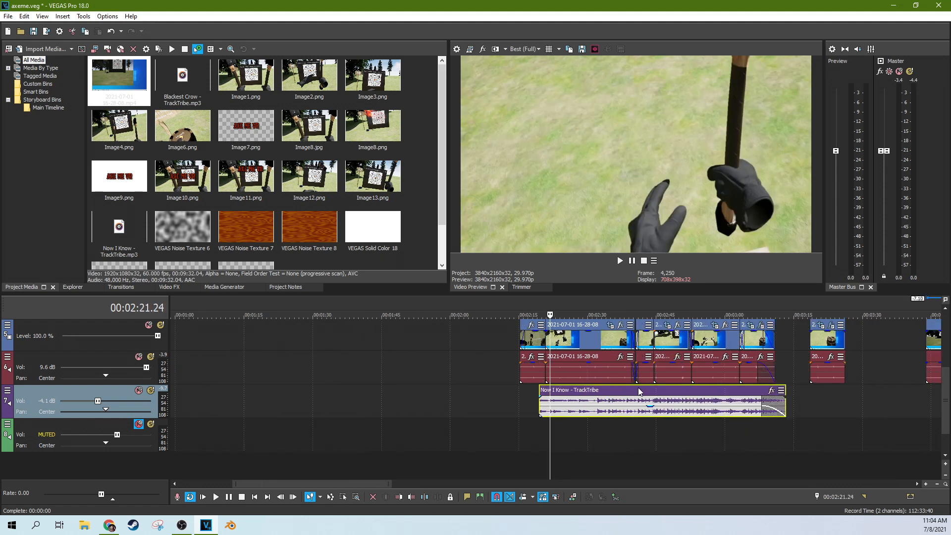
pyautogui.click(593, 396)
pyautogui.click(575, 396)
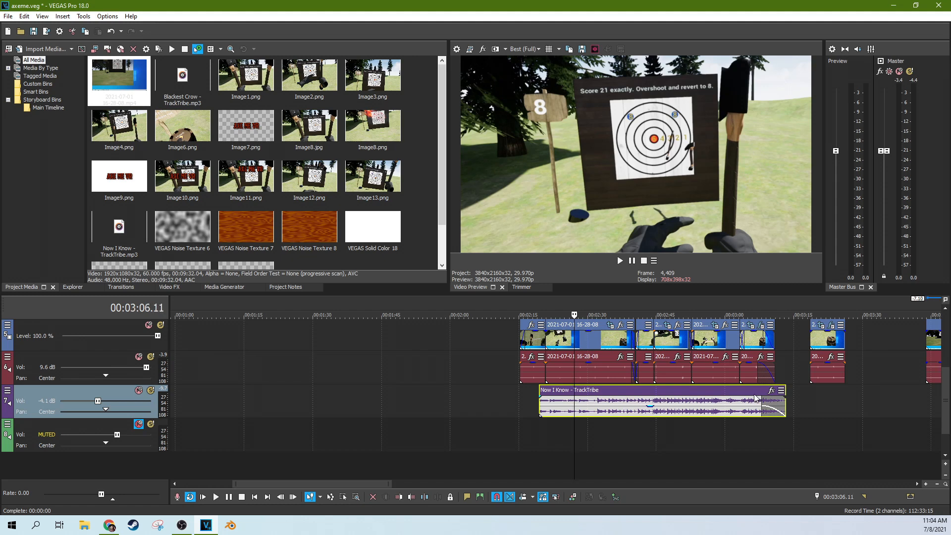
pyautogui.click(739, 397)
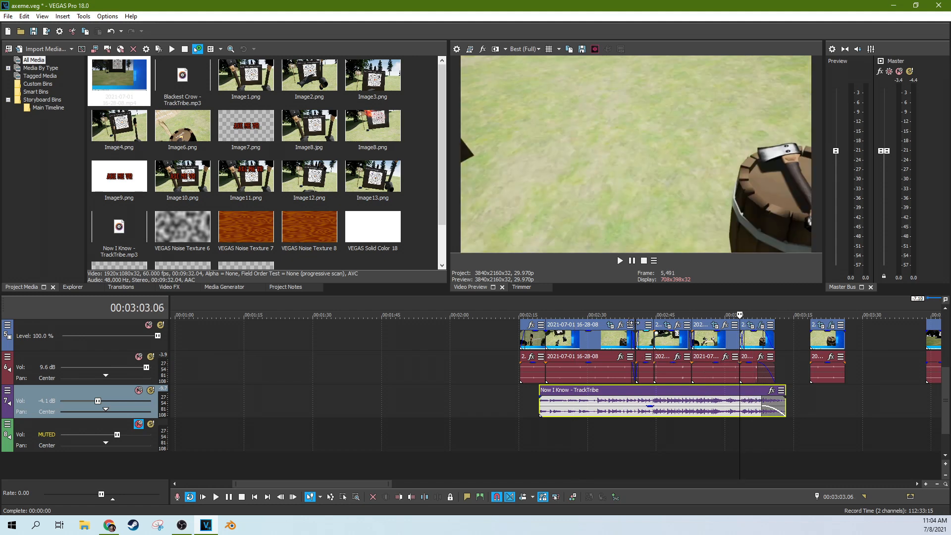
pyautogui.click(620, 261)
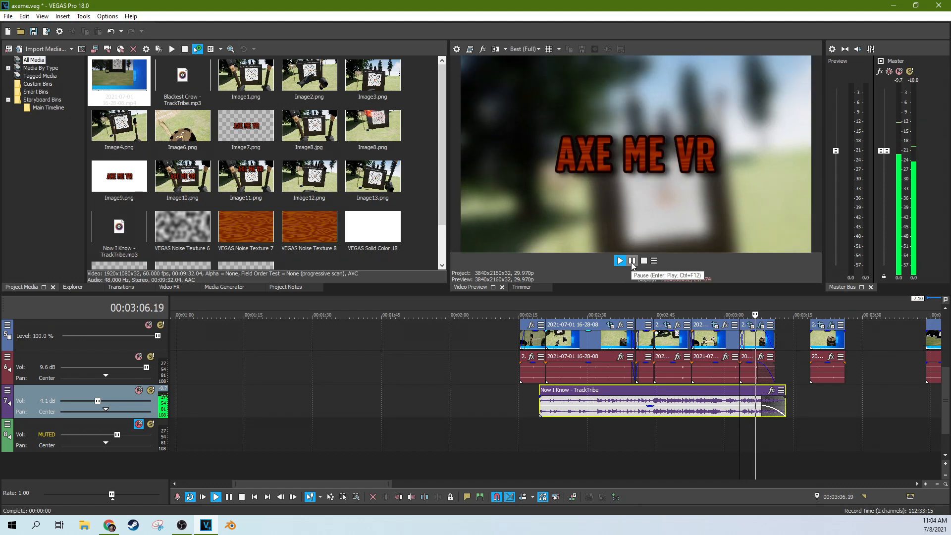
pyautogui.click(632, 261)
pyautogui.click(571, 399)
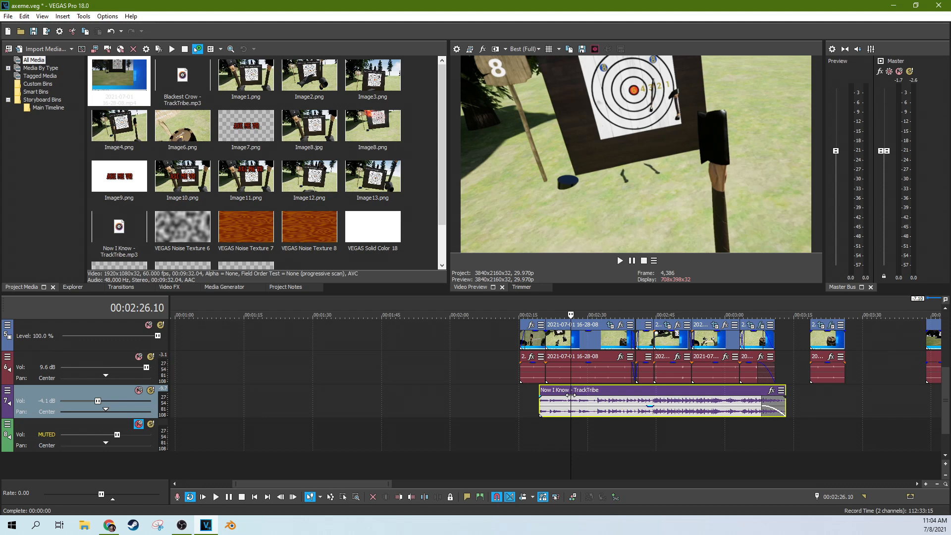
pyautogui.click(539, 399)
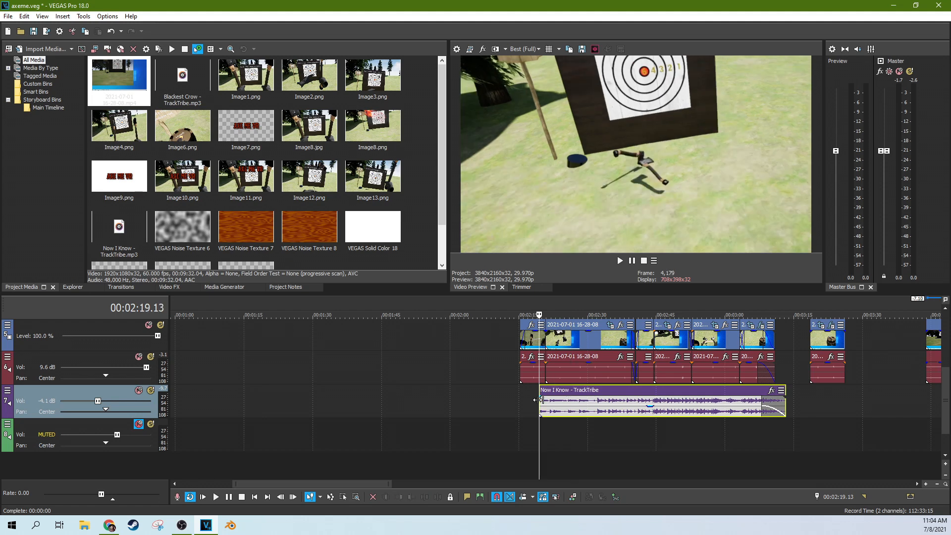
pyautogui.scroll(3, 554, 406)
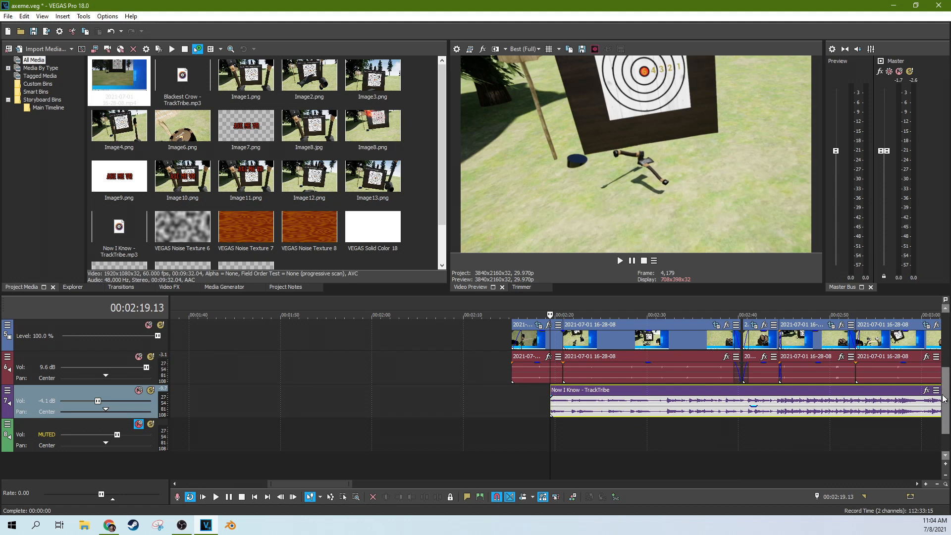
pyautogui.scroll(1, 943, 399)
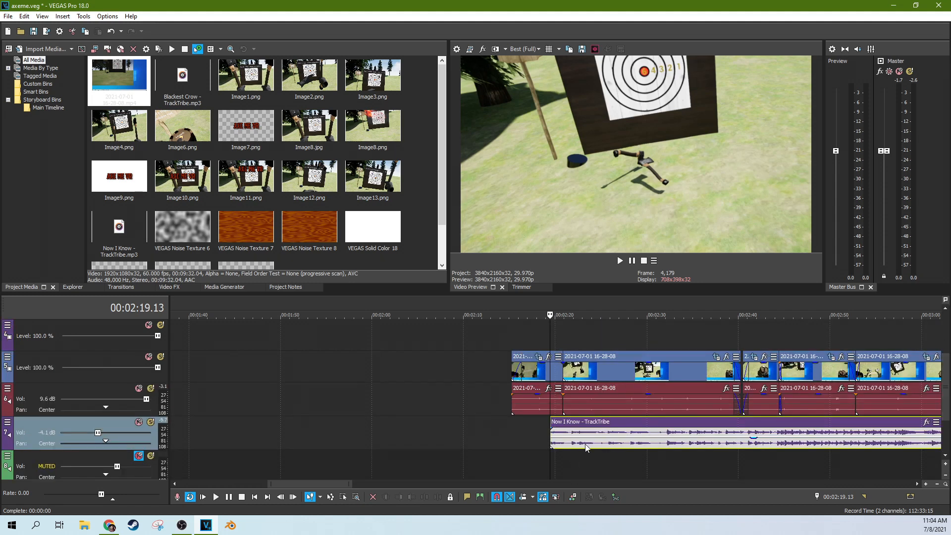
pyautogui.scroll(1, 943, 381)
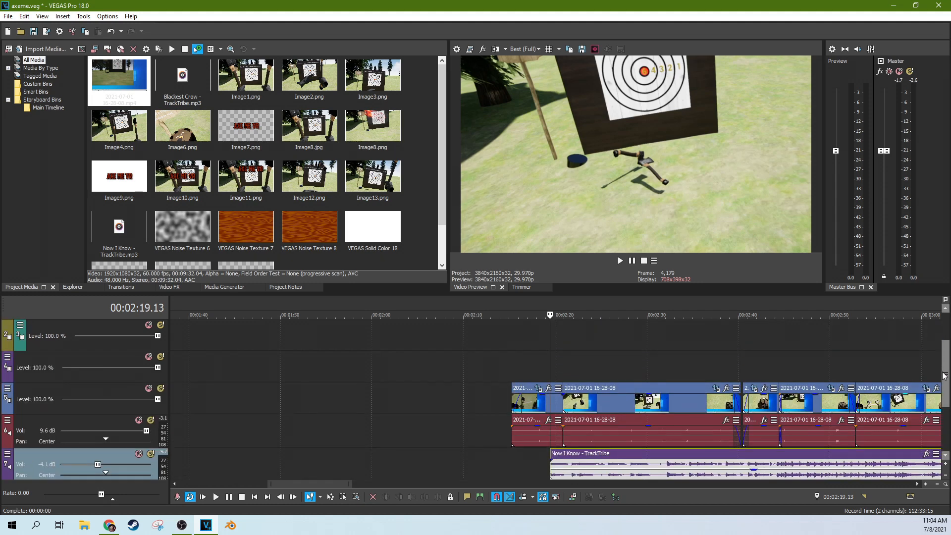
pyautogui.click(510, 372)
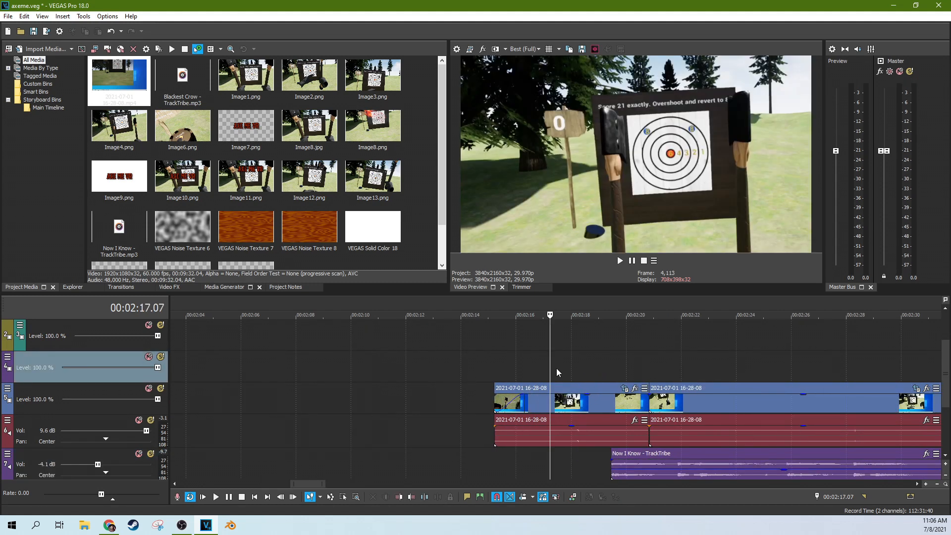
pyautogui.click(556, 367)
pyautogui.click(577, 369)
pyautogui.click(627, 365)
pyautogui.click(698, 366)
pyautogui.click(748, 367)
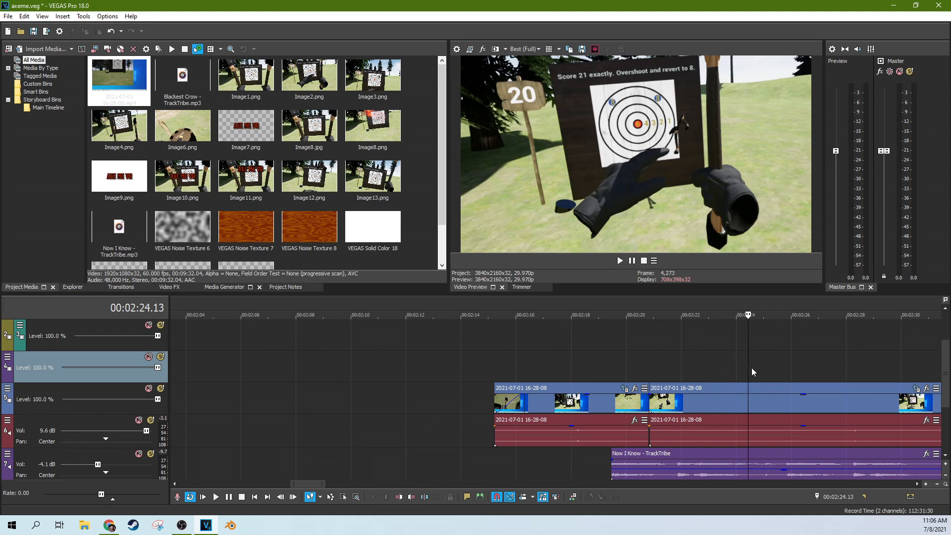
pyautogui.click(783, 367)
pyautogui.click(824, 367)
pyautogui.click(850, 367)
pyautogui.scroll(-3, 814, 376)
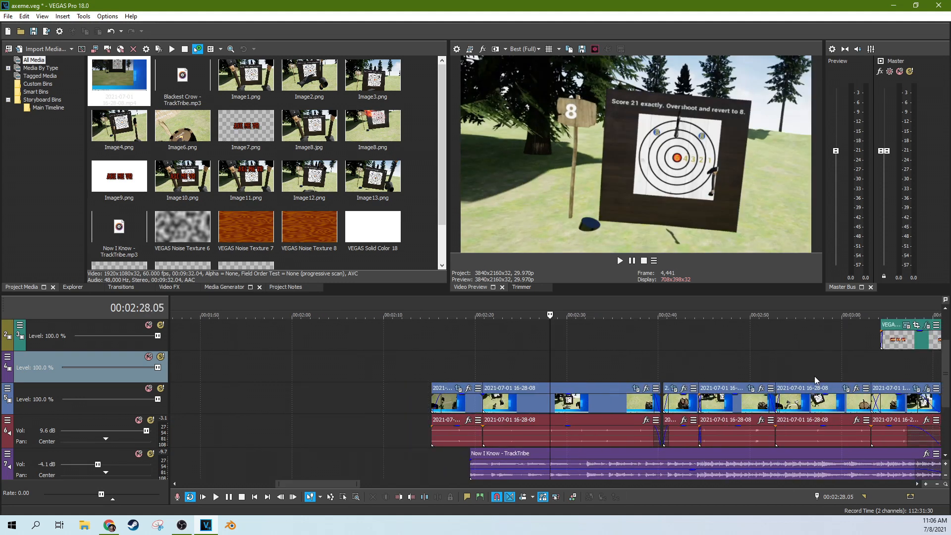
pyautogui.click(649, 373)
pyautogui.click(670, 372)
pyautogui.click(728, 363)
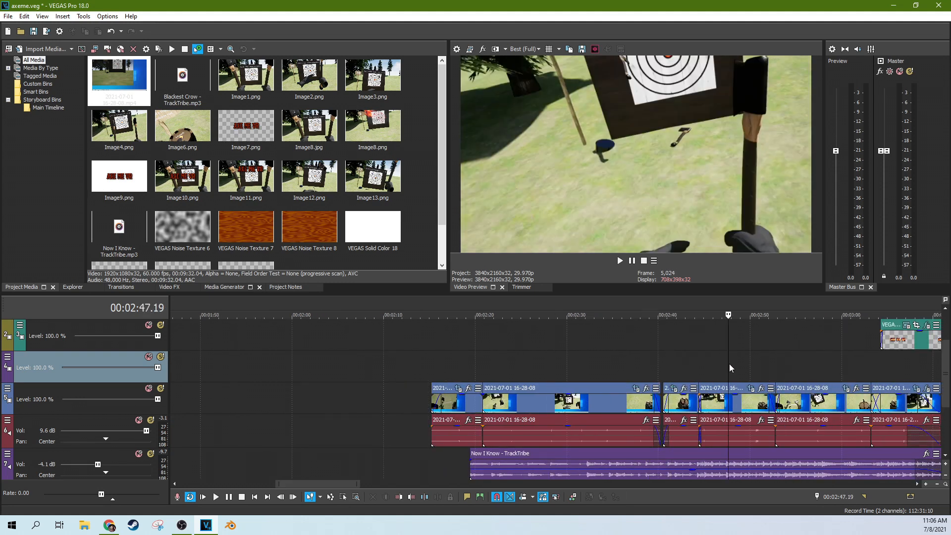
pyautogui.click(784, 362)
pyautogui.click(808, 365)
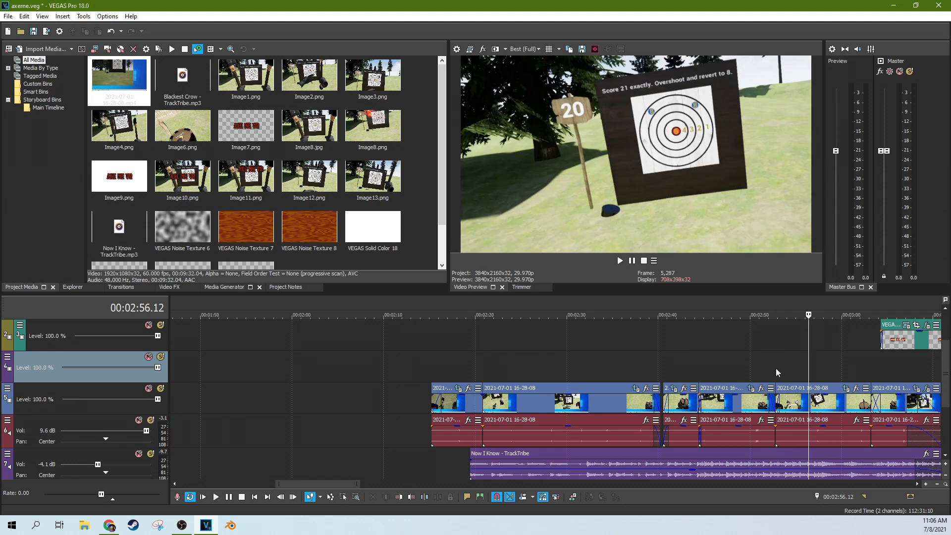
pyautogui.click(828, 361)
pyautogui.click(725, 367)
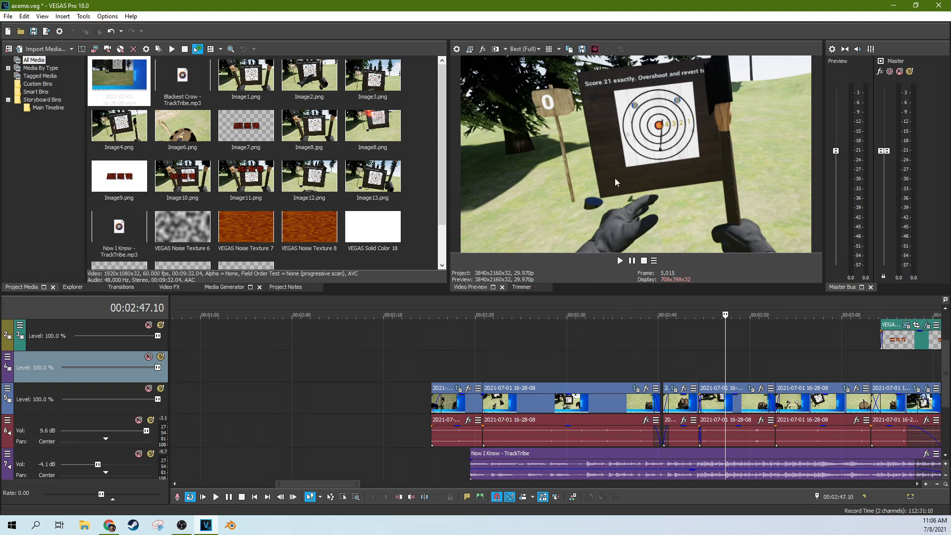
pyautogui.click(507, 397)
pyautogui.click(459, 349)
pyautogui.scroll(2, 474, 376)
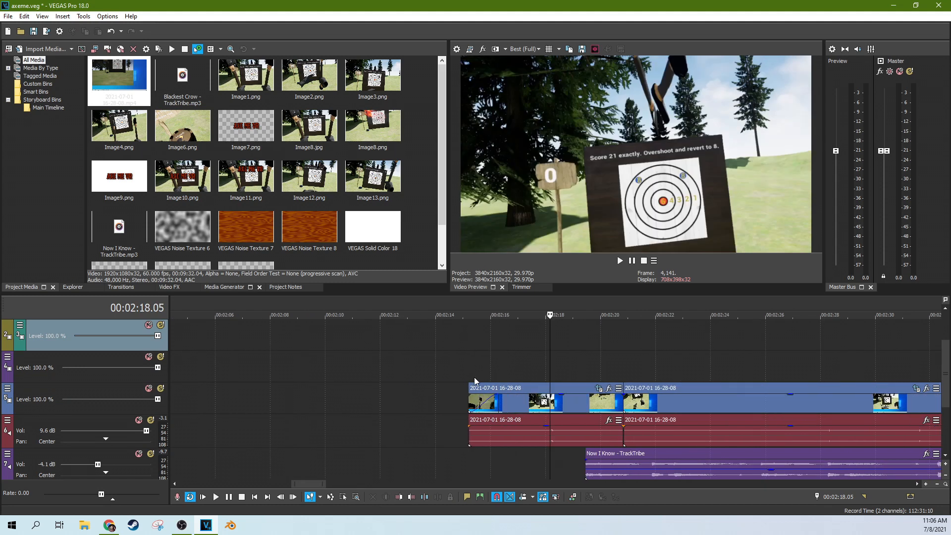
pyautogui.click(445, 361)
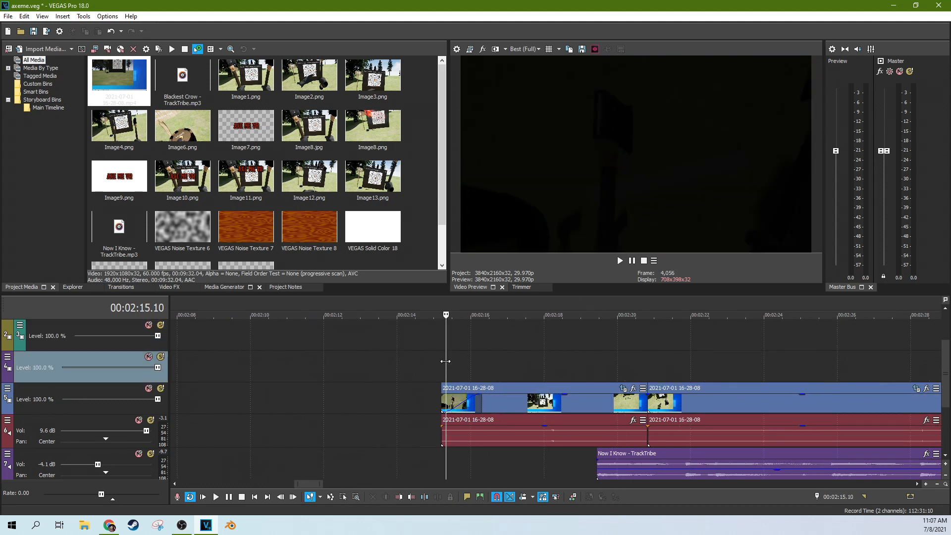
pyautogui.click(466, 361)
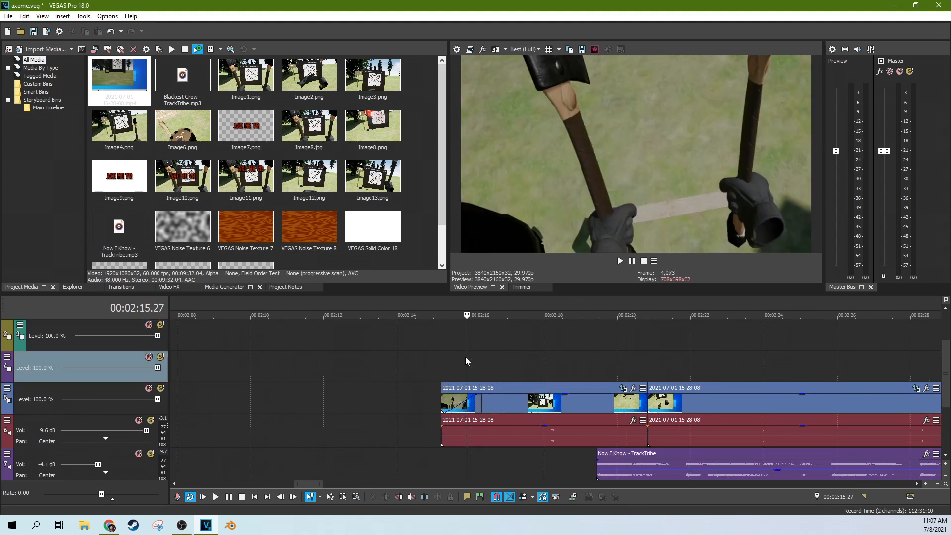
pyautogui.moveTo(467, 356); pyautogui.dragTo(572, 355)
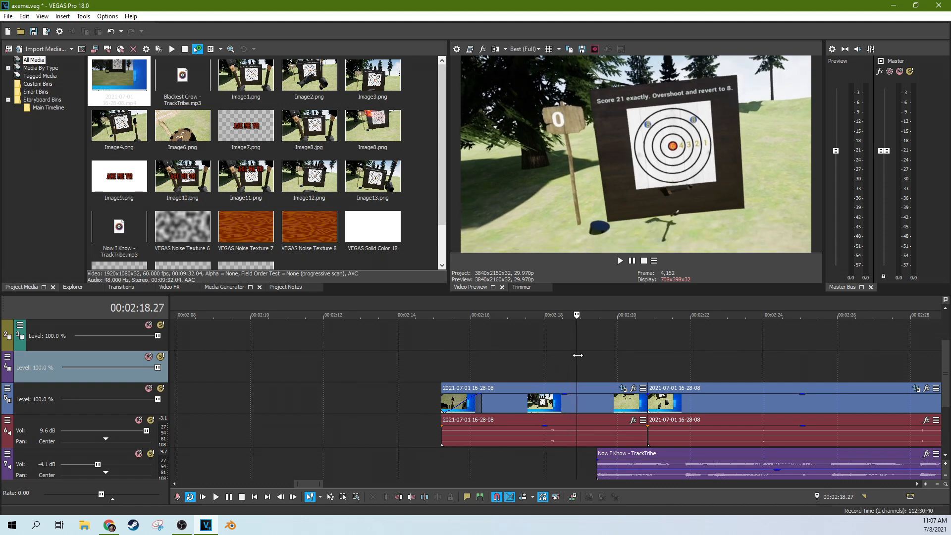
pyautogui.moveTo(579, 355); pyautogui.dragTo(602, 364)
pyautogui.moveTo(613, 364); pyautogui.dragTo(794, 352)
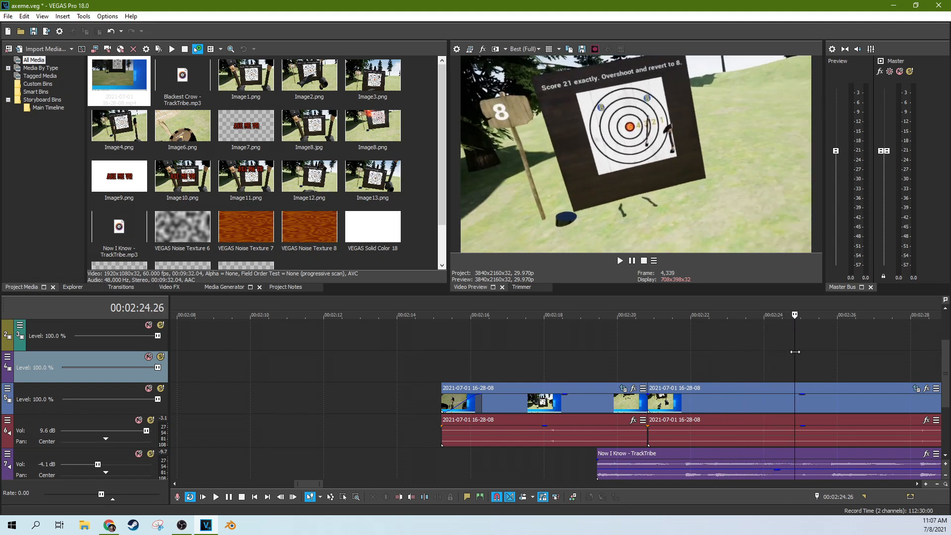
pyautogui.scroll(-4, 767, 360)
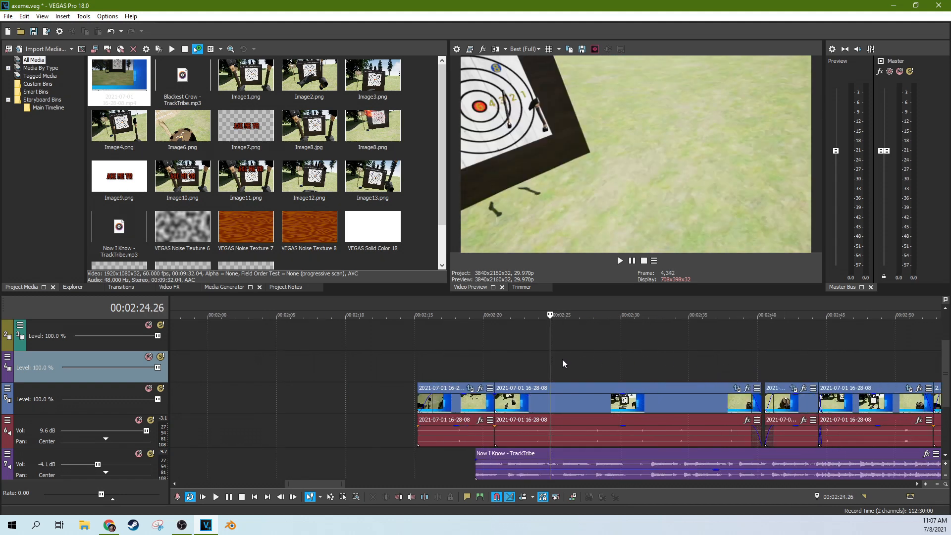
pyautogui.moveTo(551, 361); pyautogui.dragTo(530, 361)
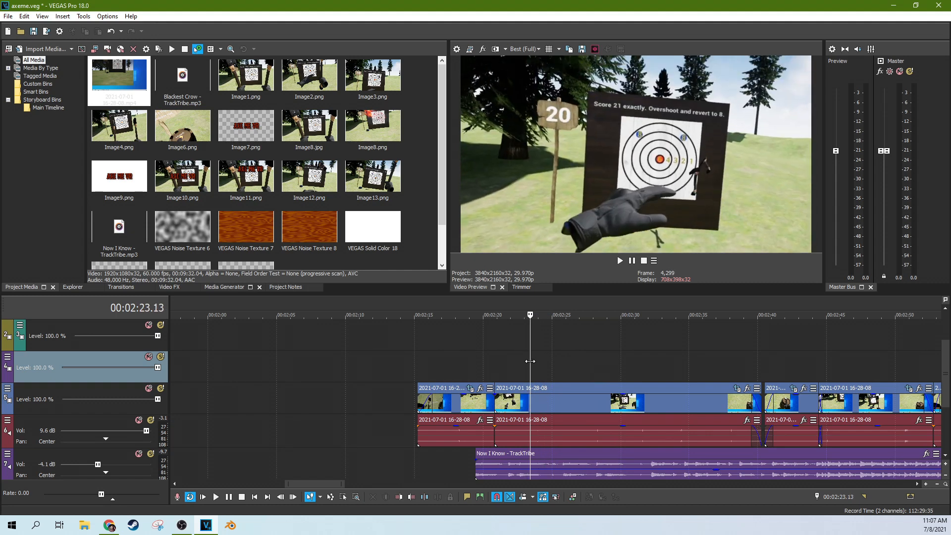
pyautogui.moveTo(530, 361)
pyautogui.mouseDown()
pyautogui.moveTo(504, 361)
pyautogui.moveTo(541, 364)
pyautogui.mouseUp()
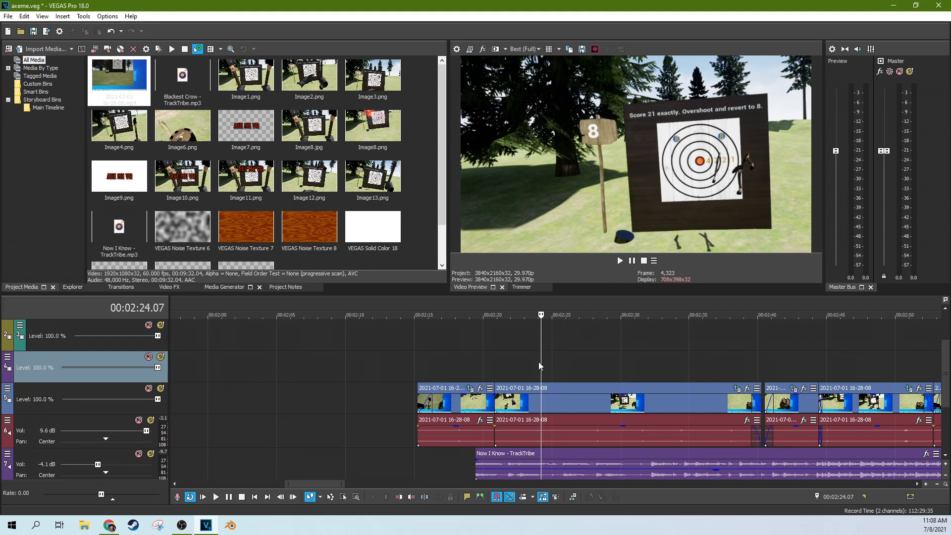
pyautogui.moveTo(540, 360); pyautogui.dragTo(536, 360)
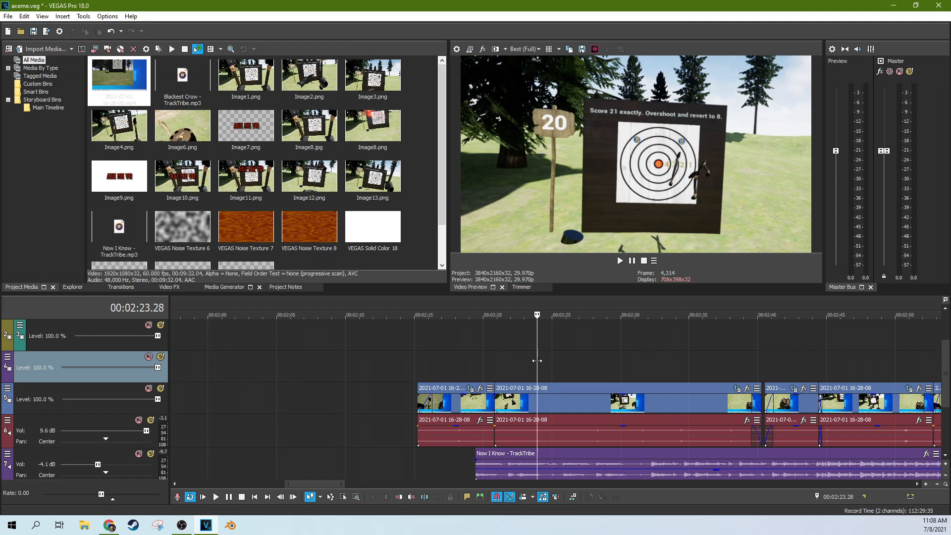
pyautogui.scroll(3, 537, 350)
pyautogui.click(619, 260)
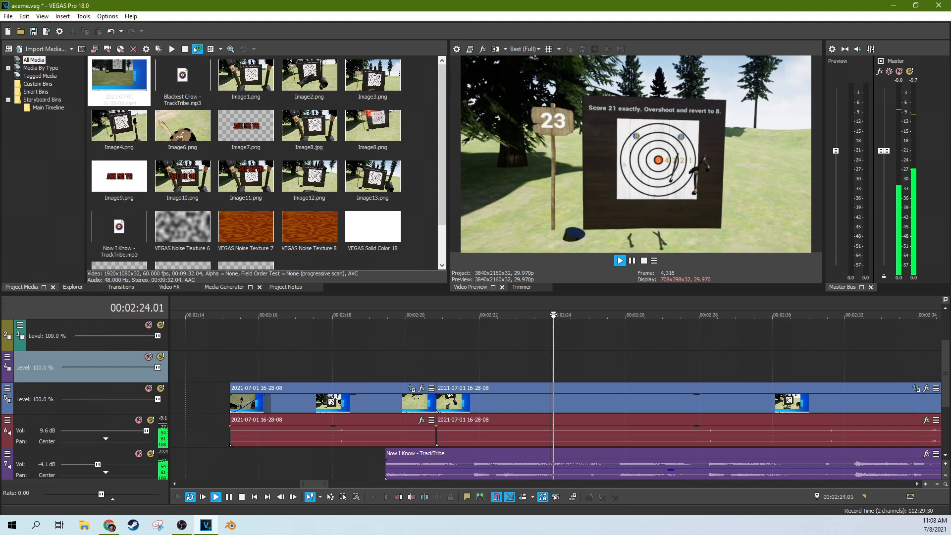
pyautogui.press('Return')
pyautogui.press('space')
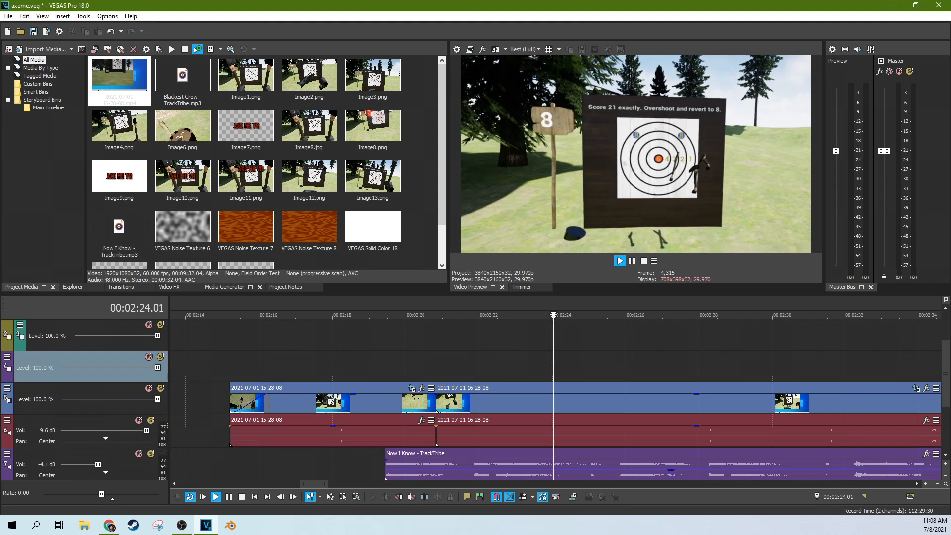
pyautogui.press('space')
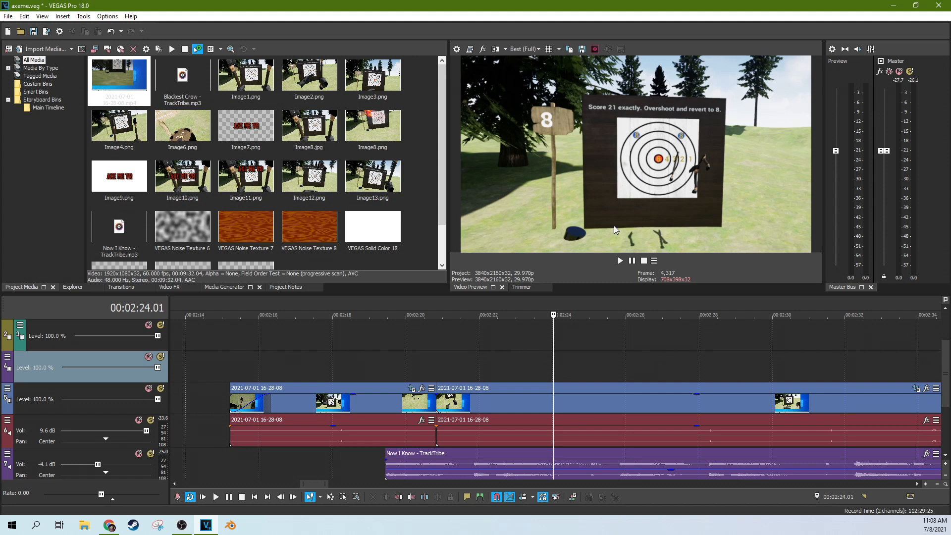
# Step: Scrub the footage from about 02:24 forward to 02:39
pyautogui.moveTo(551, 338); pyautogui.dragTo(682, 340)
pyautogui.scroll(-3, 628, 358)
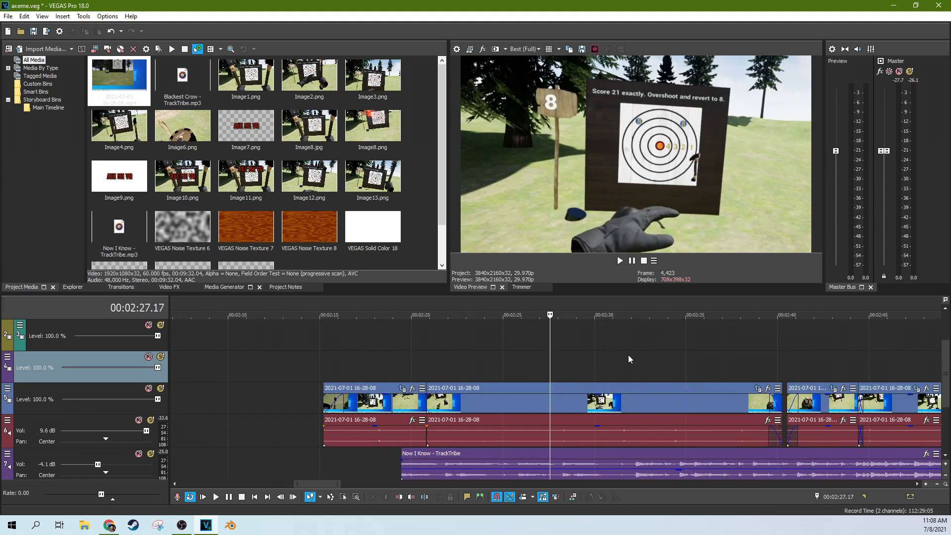
pyautogui.moveTo(549, 361); pyautogui.dragTo(603, 365)
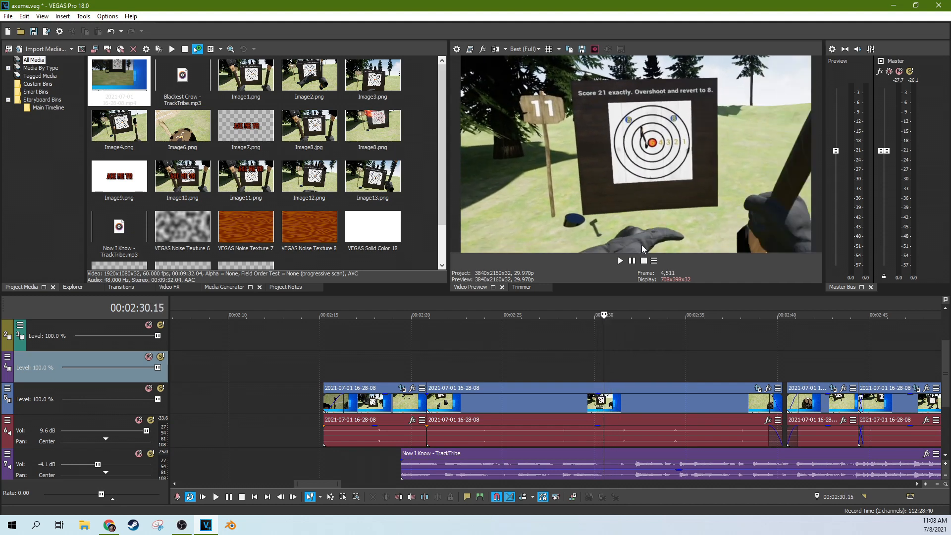
pyautogui.moveTo(603, 357); pyautogui.dragTo(738, 356)
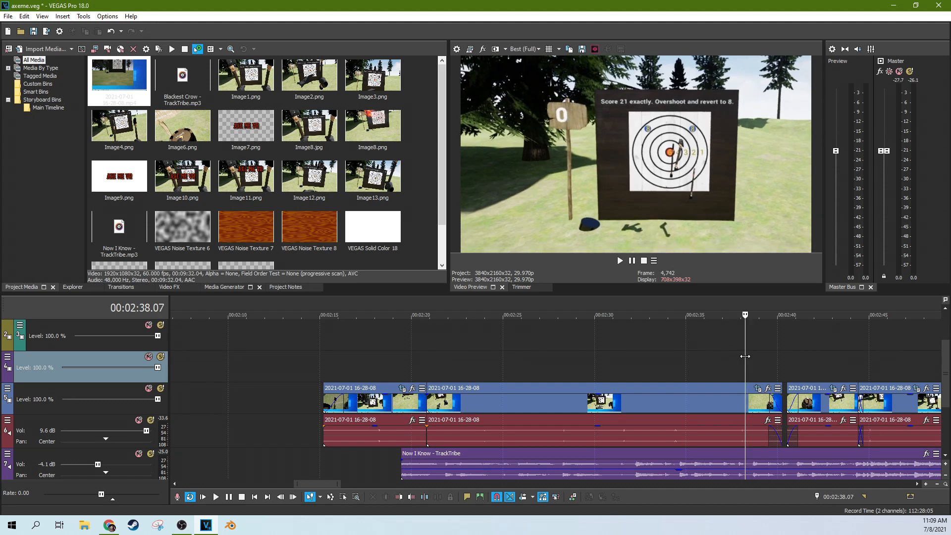
pyautogui.moveTo(749, 356); pyautogui.dragTo(779, 343)
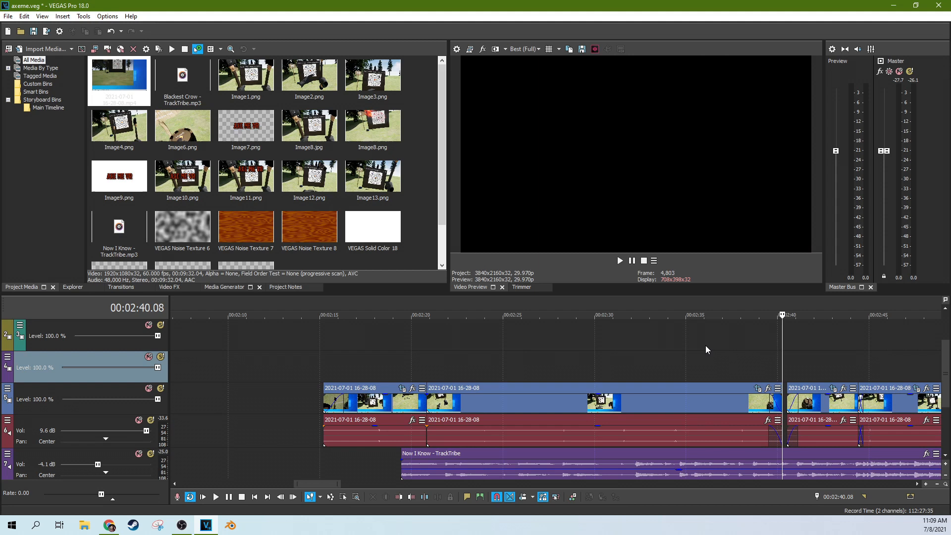
# Step: Play the footage across the 02:40 cut, then stop
pyautogui.scroll(5, 706, 346)
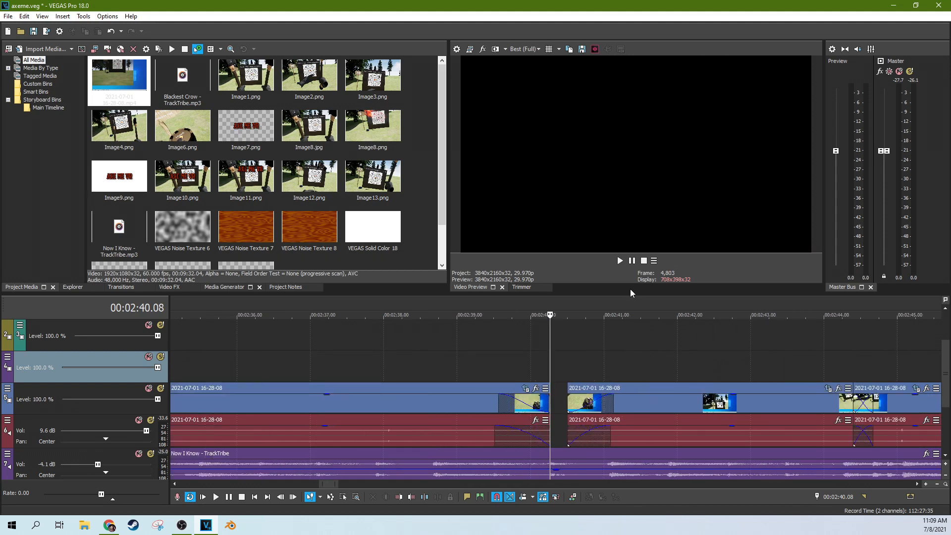
pyautogui.click(619, 261)
pyautogui.scroll(-4, 557, 354)
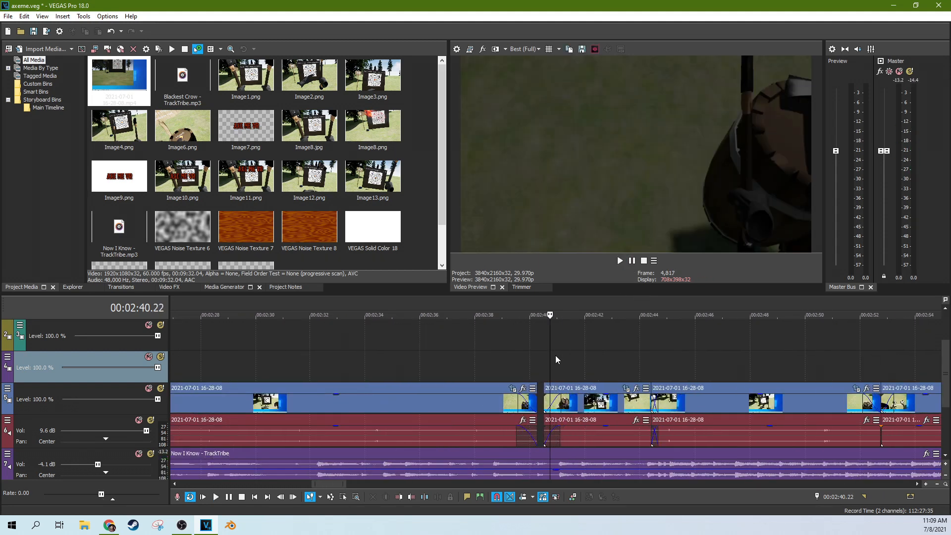
pyautogui.press('space')
pyautogui.scroll(5, 563, 374)
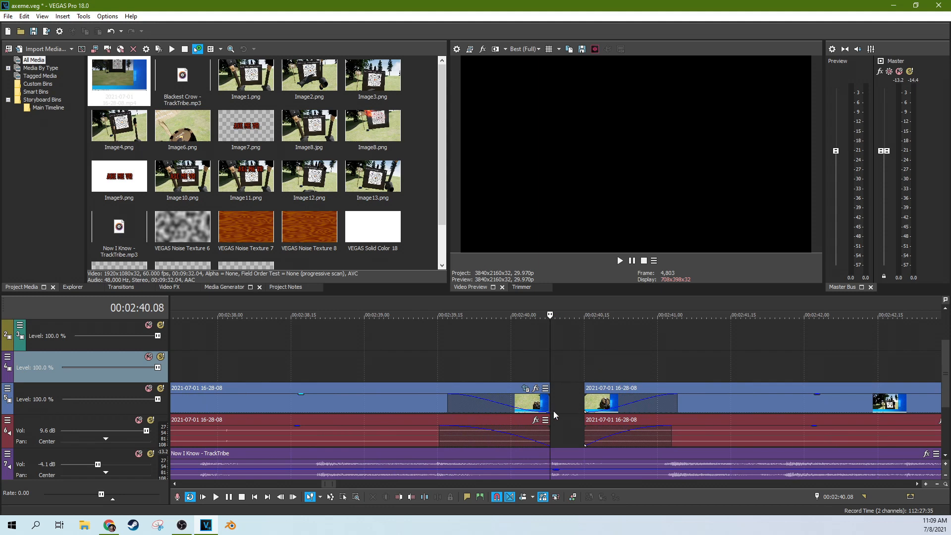
pyautogui.scroll(-8, 494, 373)
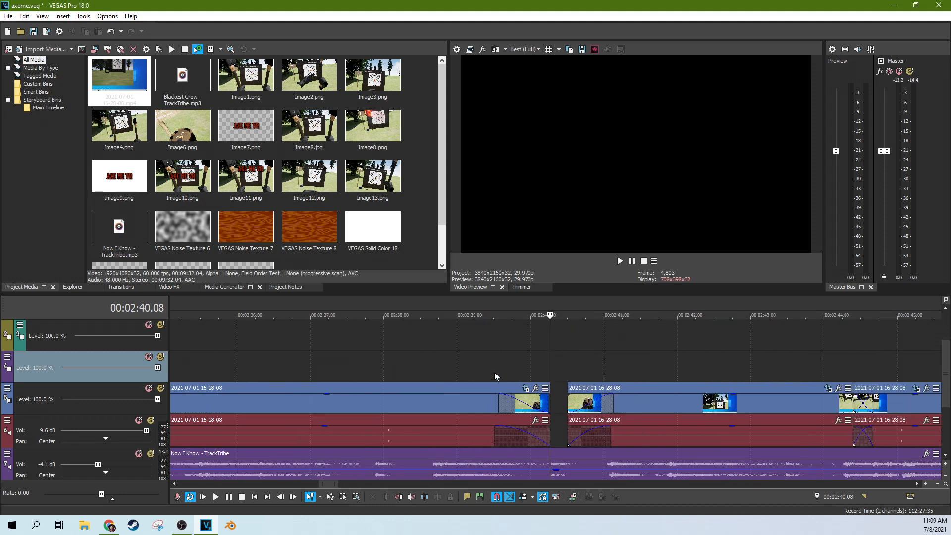
# Step: Check the frames around 02:21, 02:28 and 02:31.18 in the clip
pyautogui.click(380, 371)
pyautogui.scroll(1, 425, 379)
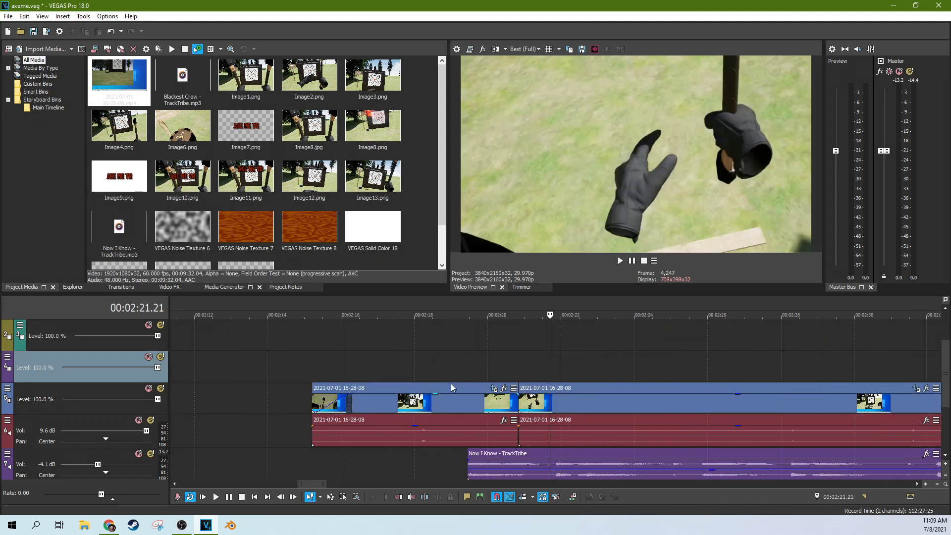
pyautogui.scroll(3, 679, 379)
pyautogui.click(668, 445)
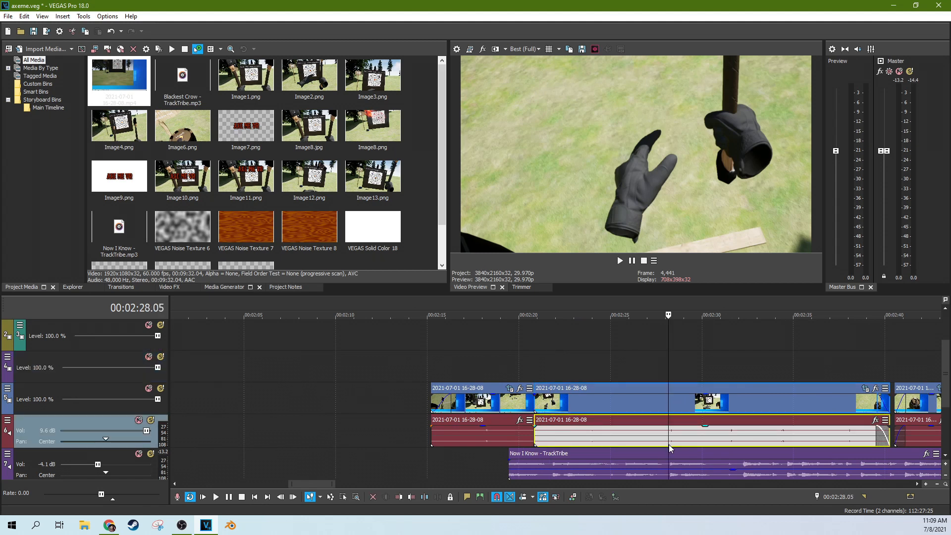
pyautogui.scroll(6, 682, 438)
pyautogui.click(569, 444)
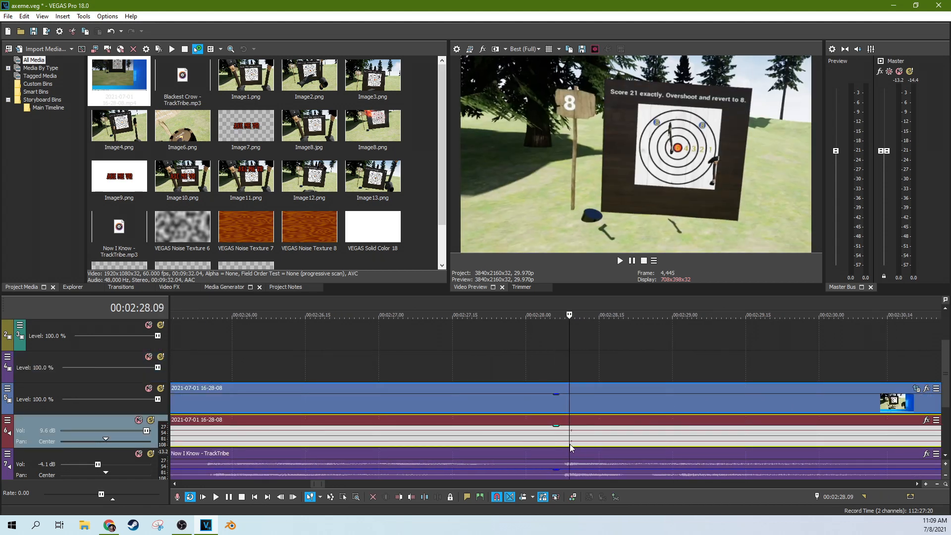
pyautogui.scroll(-3, 616, 440)
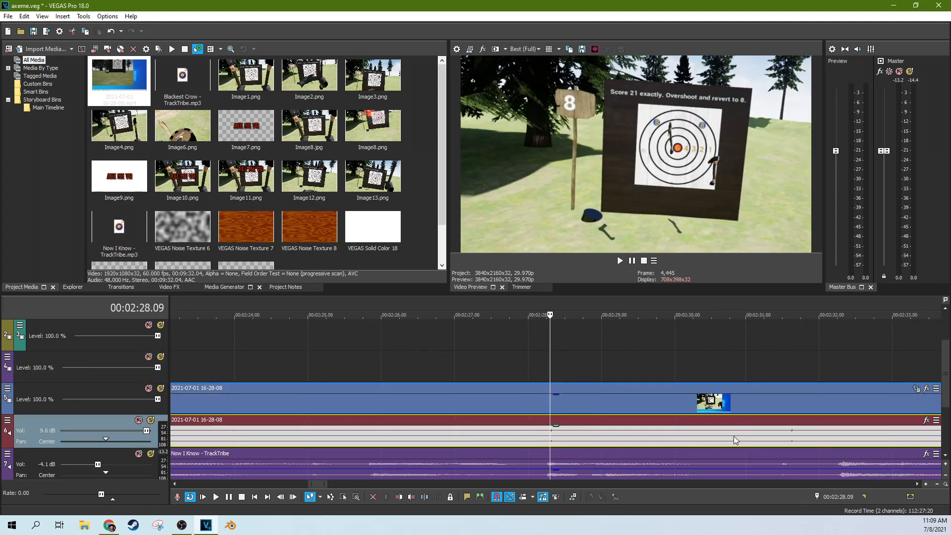
pyautogui.scroll(-5, 733, 435)
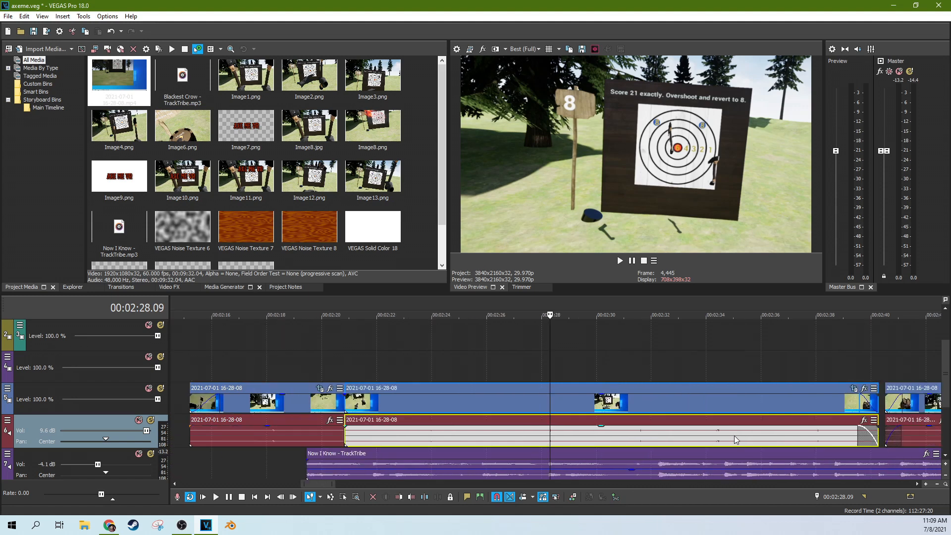
pyautogui.click(640, 439)
pyautogui.scroll(4, 682, 439)
pyautogui.scroll(2, 566, 442)
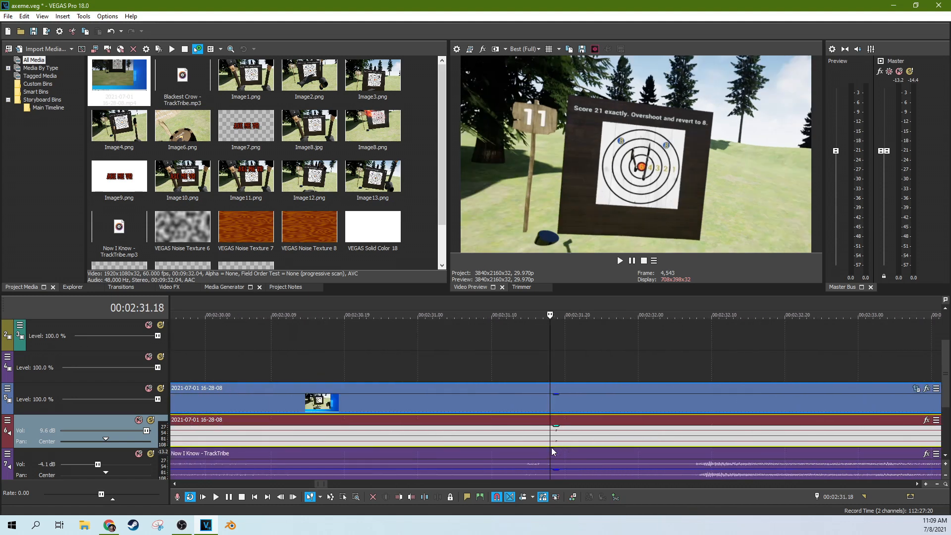
pyautogui.scroll(-5, 562, 445)
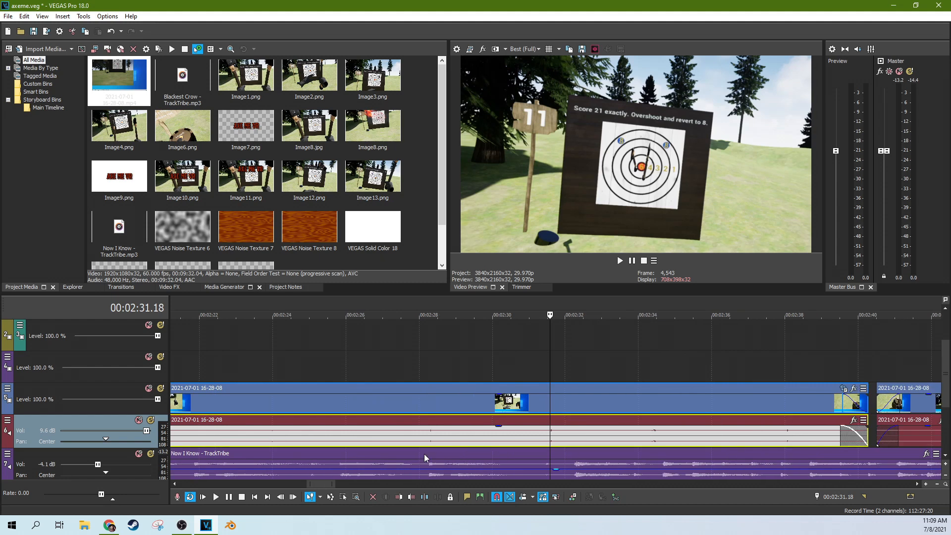
pyautogui.click(424, 453)
pyautogui.scroll(-2, 445, 449)
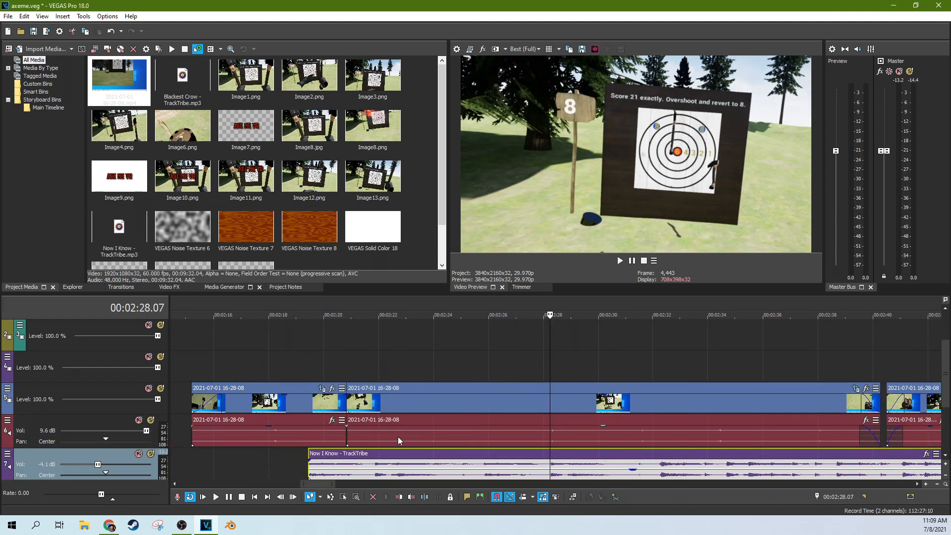
# Step: Start playback from the clip boundary at 02:20.25
pyautogui.click(351, 462)
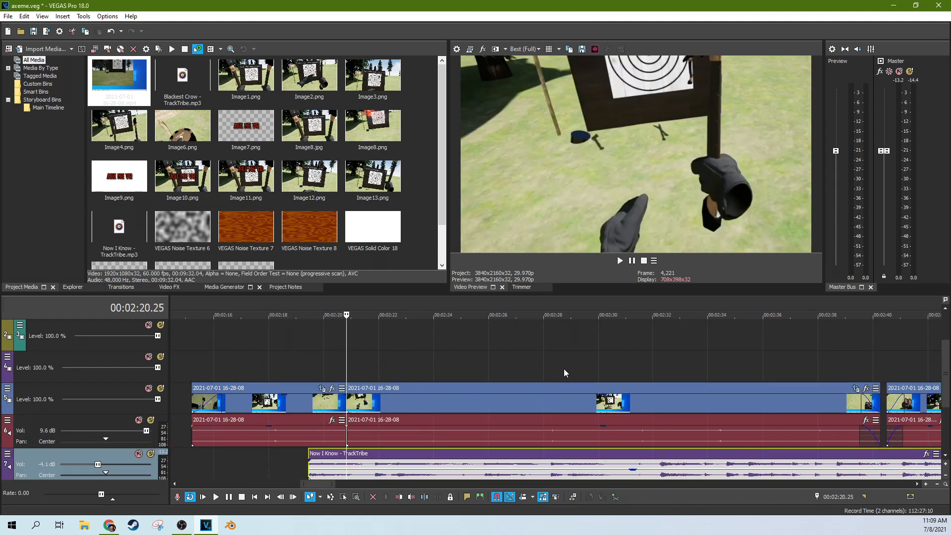
pyautogui.scroll(2, 562, 365)
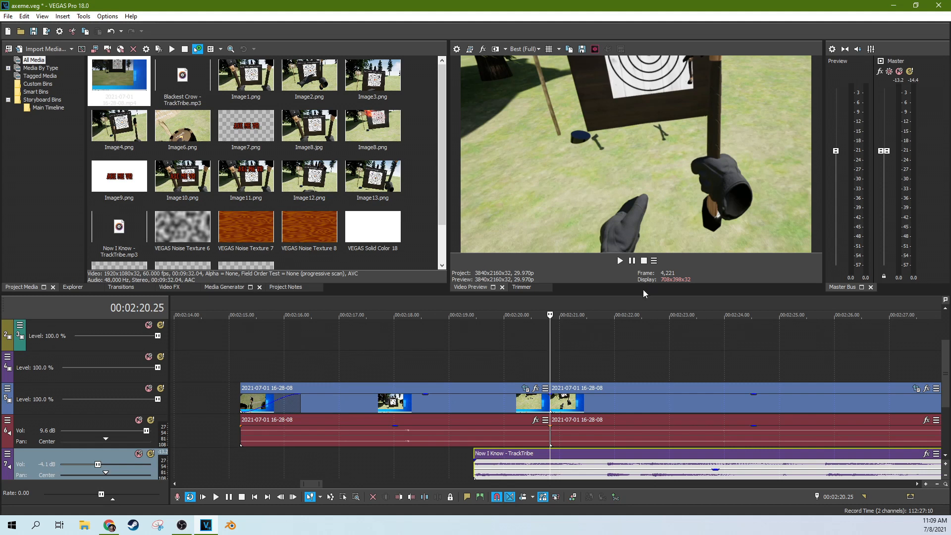
pyautogui.scroll(-2, 627, 334)
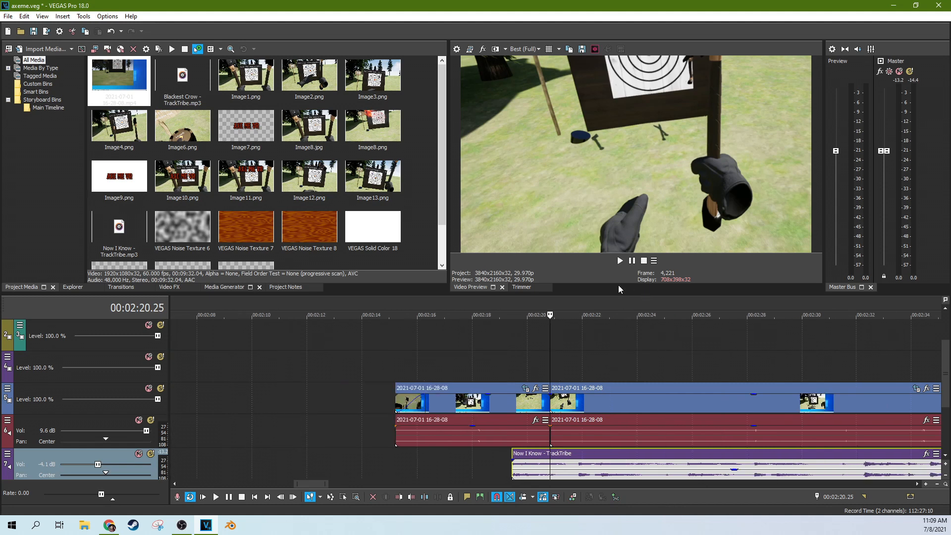
pyautogui.click(622, 260)
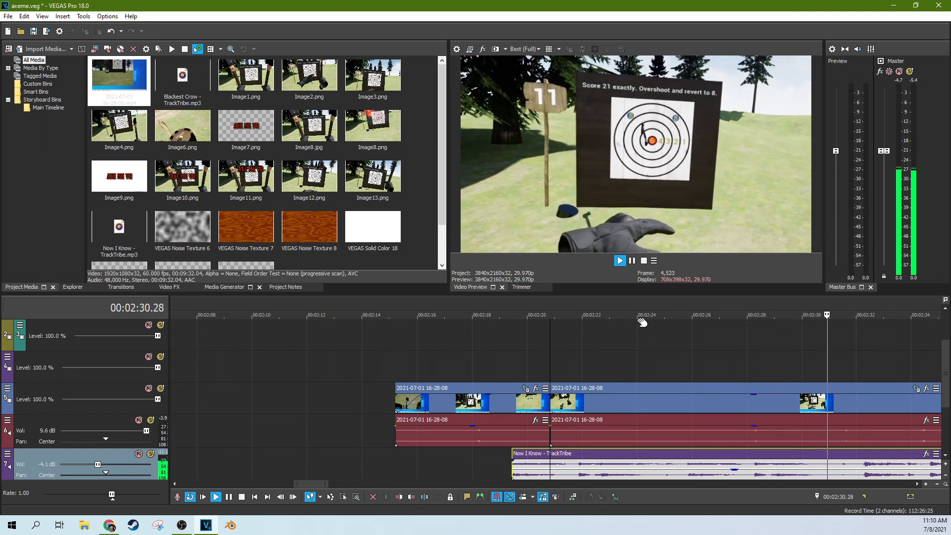
pyautogui.scroll(-3, 644, 326)
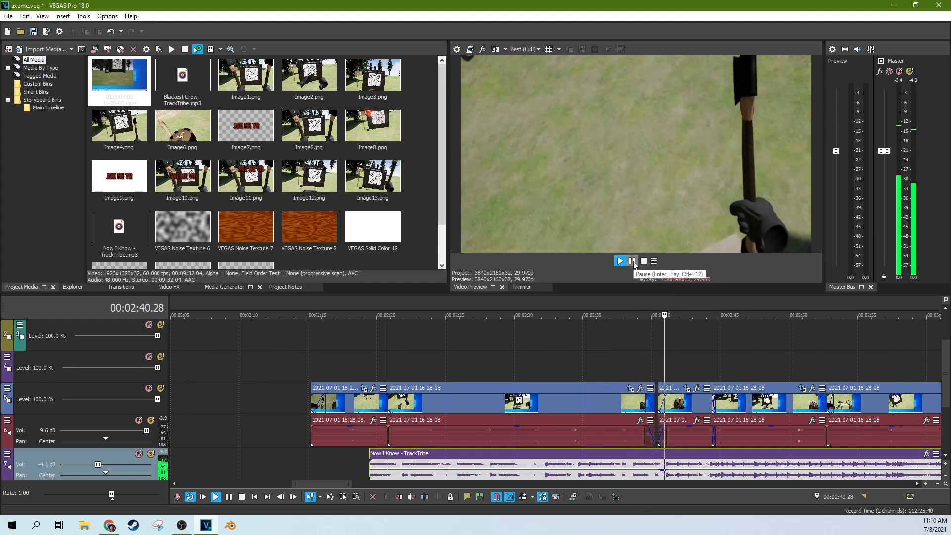
pyautogui.click(658, 357)
pyautogui.scroll(5, 568, 366)
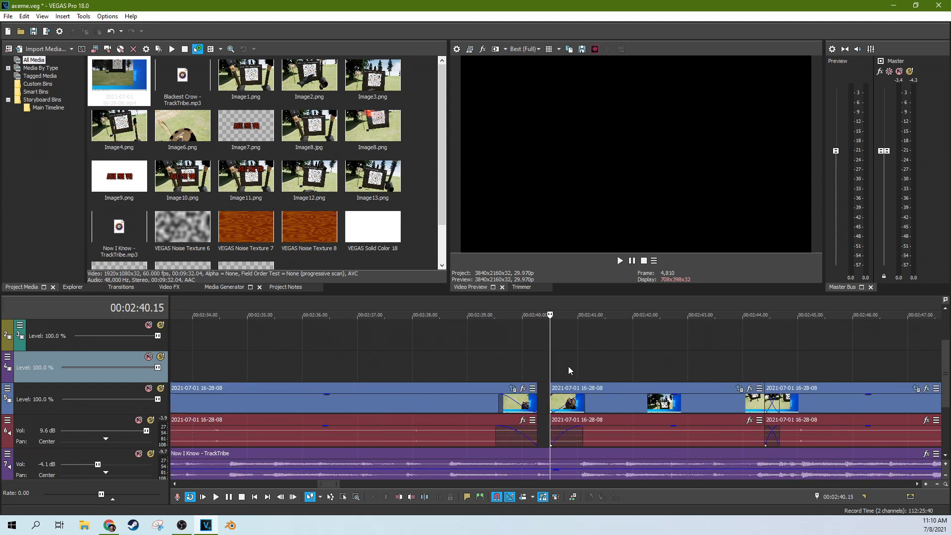
pyautogui.click(546, 366)
pyautogui.scroll(5, 546, 366)
pyautogui.click(564, 361)
pyautogui.click(587, 360)
pyautogui.scroll(-3, 633, 357)
pyautogui.click(590, 364)
pyautogui.click(605, 365)
pyautogui.click(634, 364)
pyautogui.click(649, 364)
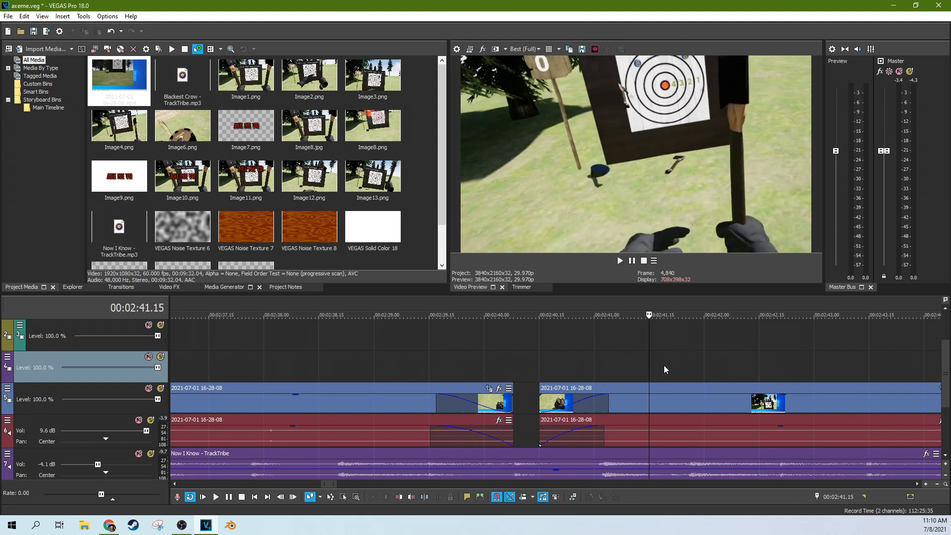
pyautogui.scroll(-8, 664, 369)
pyautogui.click(550, 368)
pyautogui.scroll(-3, 283, 376)
pyautogui.click(398, 364)
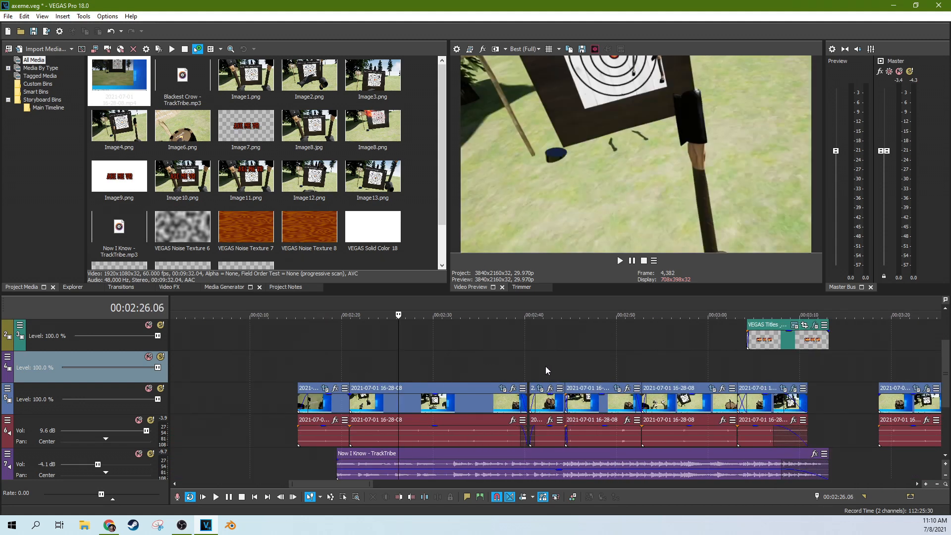
pyautogui.click(545, 366)
pyautogui.scroll(5, 547, 370)
pyautogui.click(566, 367)
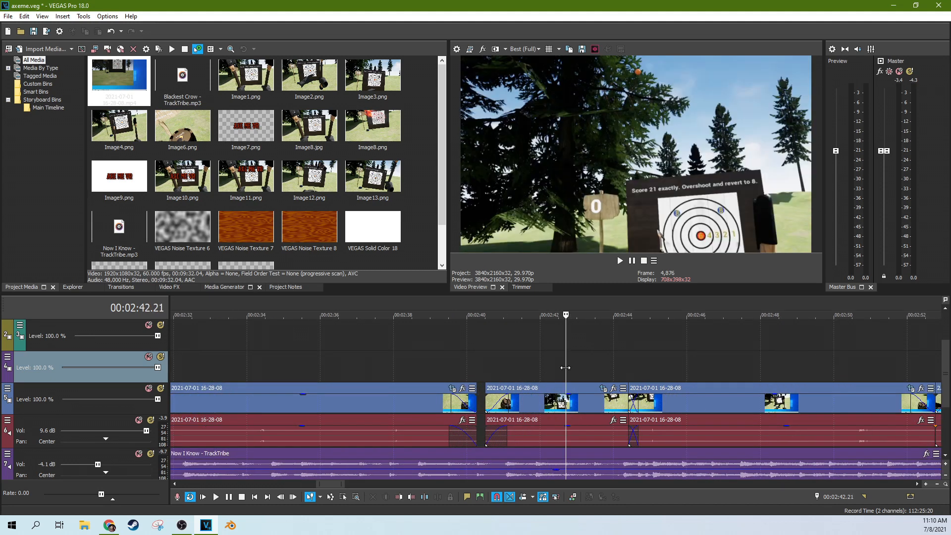
pyautogui.click(529, 367)
pyautogui.click(546, 365)
pyautogui.click(561, 365)
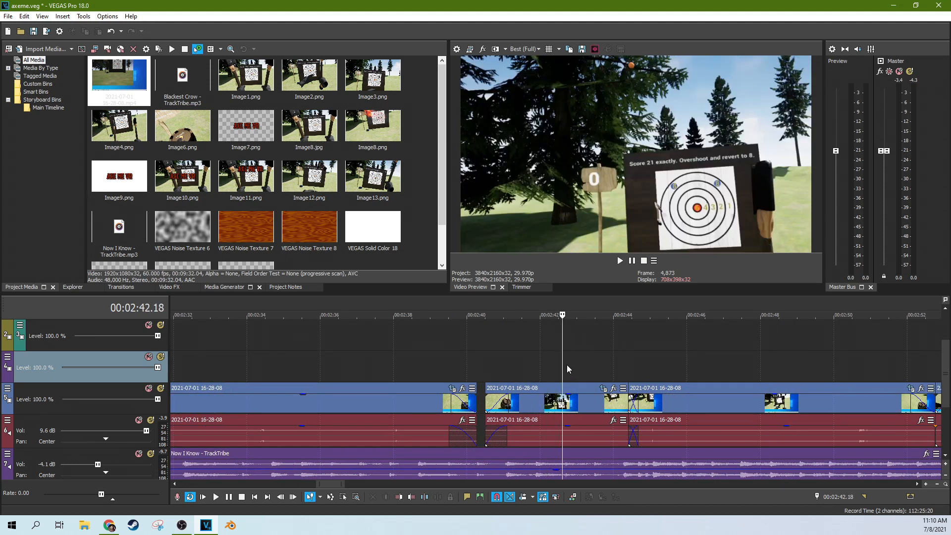
pyautogui.click(570, 363)
pyautogui.click(581, 364)
pyautogui.click(596, 364)
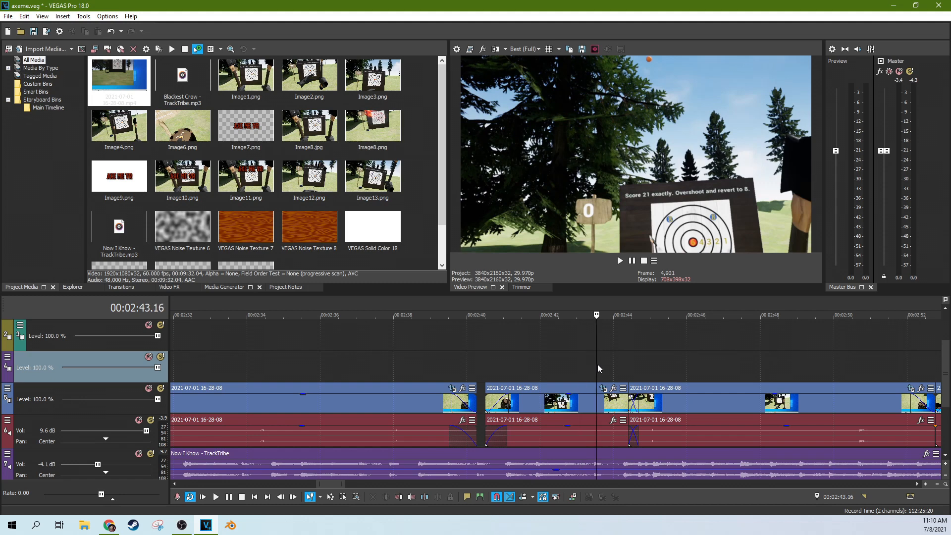
pyautogui.click(606, 365)
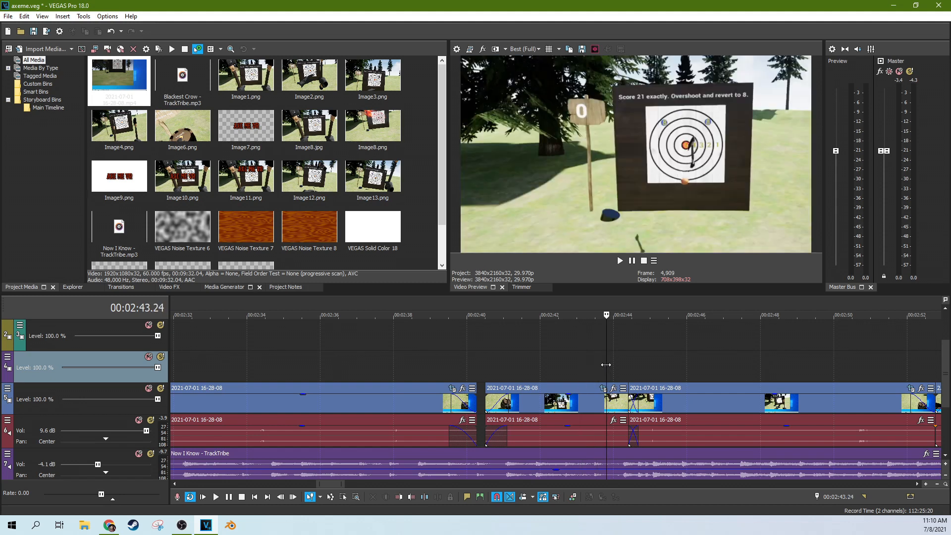
pyautogui.click(501, 369)
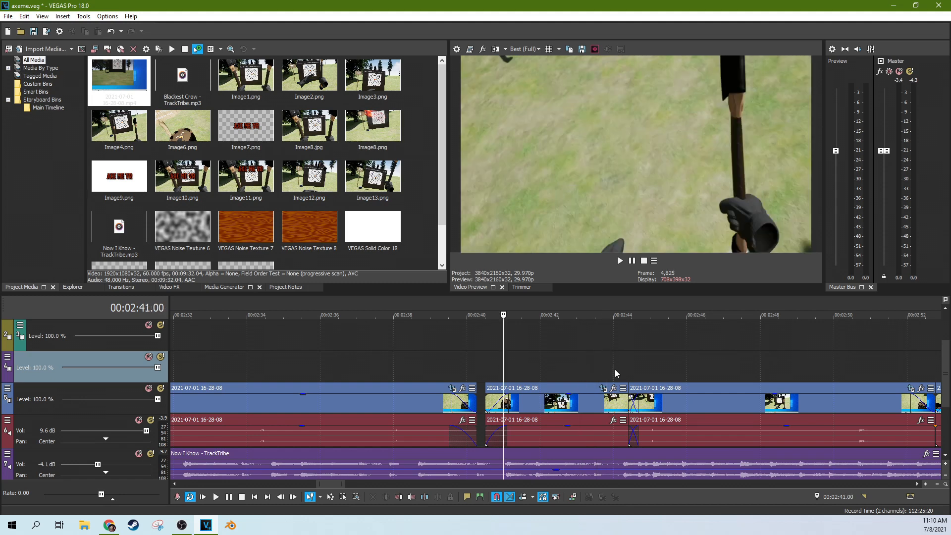
pyautogui.click(614, 369)
pyautogui.click(625, 367)
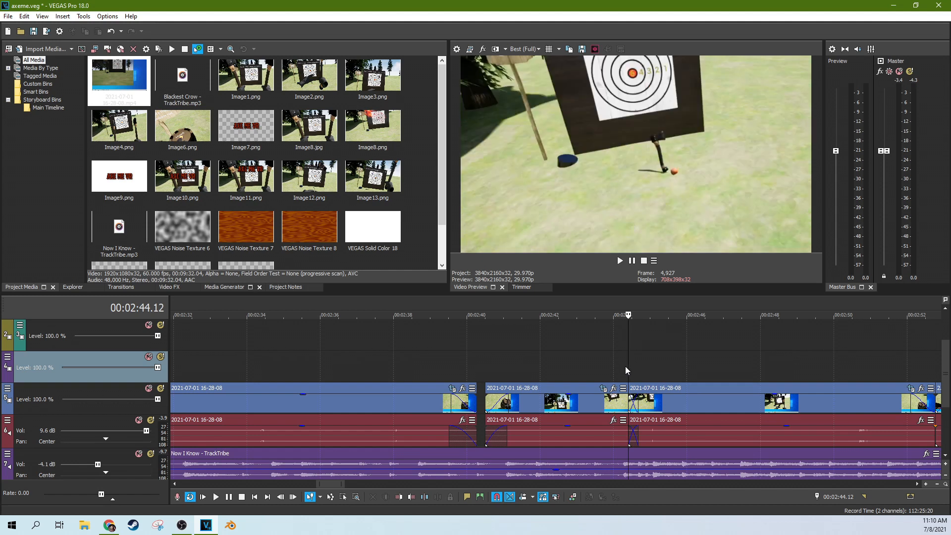
pyautogui.scroll(3, 626, 367)
pyautogui.click(568, 366)
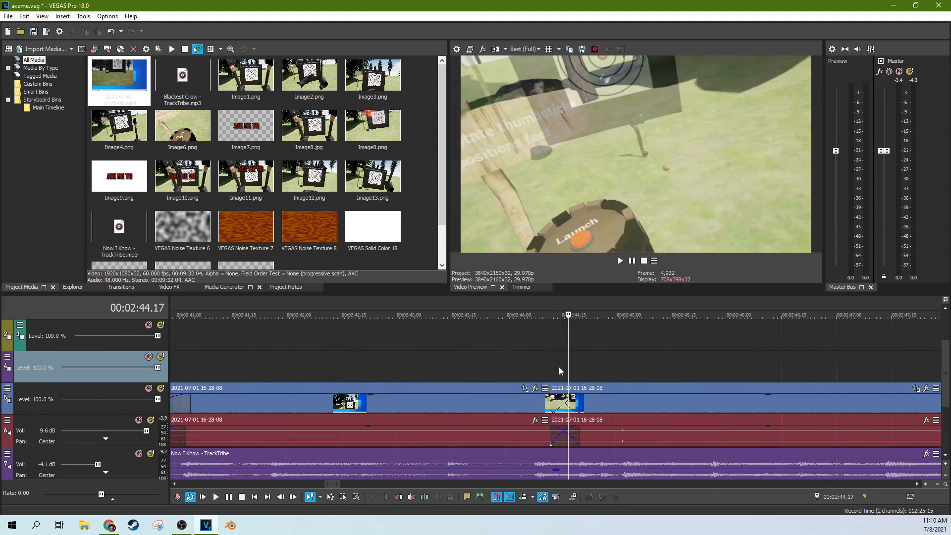
pyautogui.click(559, 366)
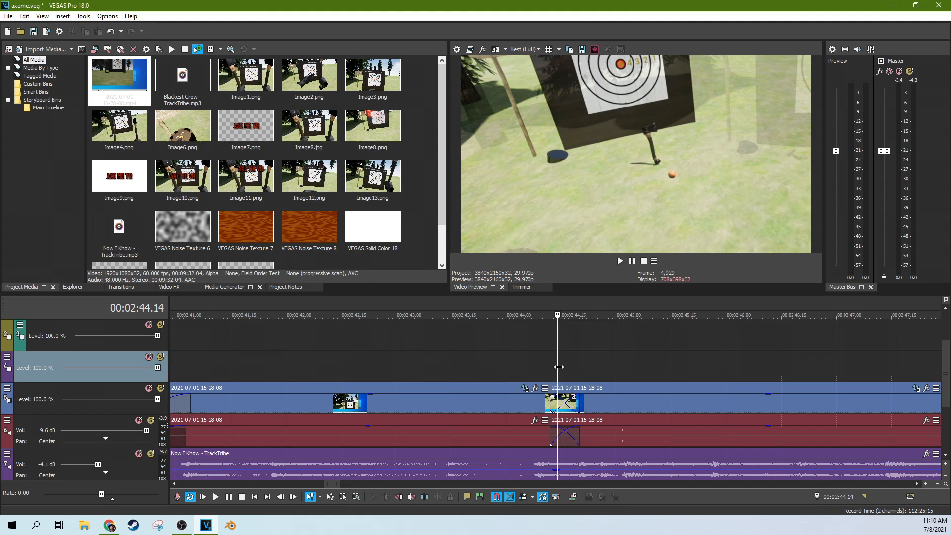
pyautogui.click(585, 367)
pyautogui.click(548, 369)
pyautogui.scroll(-4, 548, 369)
pyautogui.scroll(-2, 427, 383)
pyautogui.scroll(6, 559, 371)
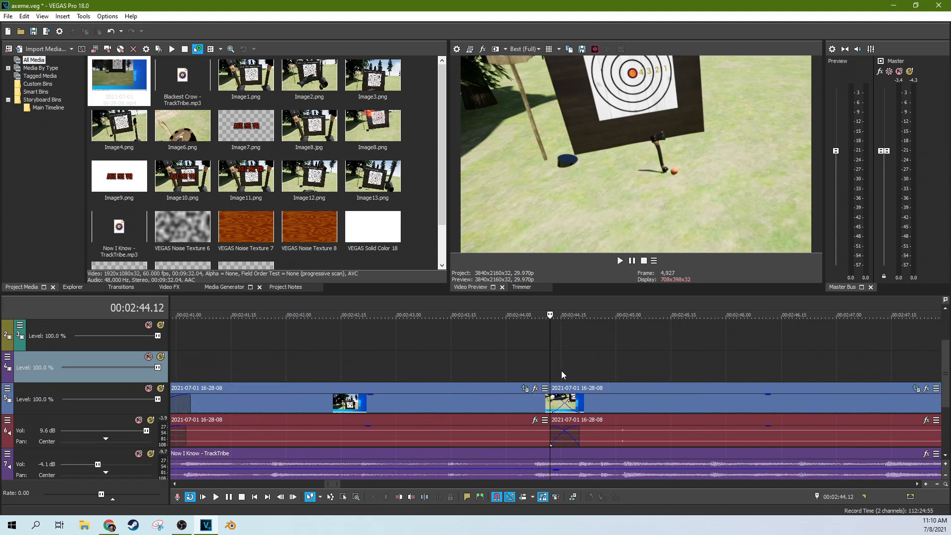
pyautogui.click(565, 369)
pyautogui.moveTo(564, 315)
pyautogui.mouseDown()
pyautogui.moveTo(554, 315)
pyautogui.moveTo(583, 315)
pyautogui.mouseUp()
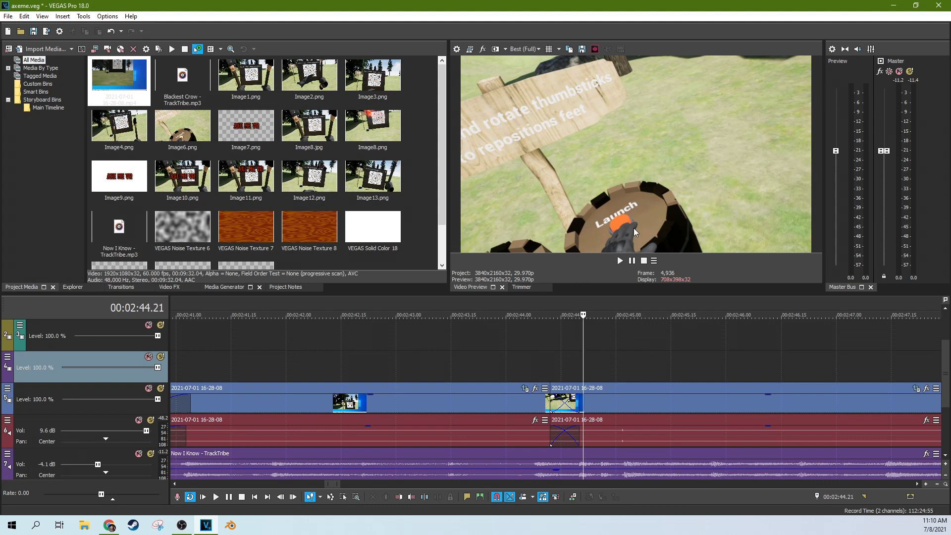
pyautogui.click(557, 352)
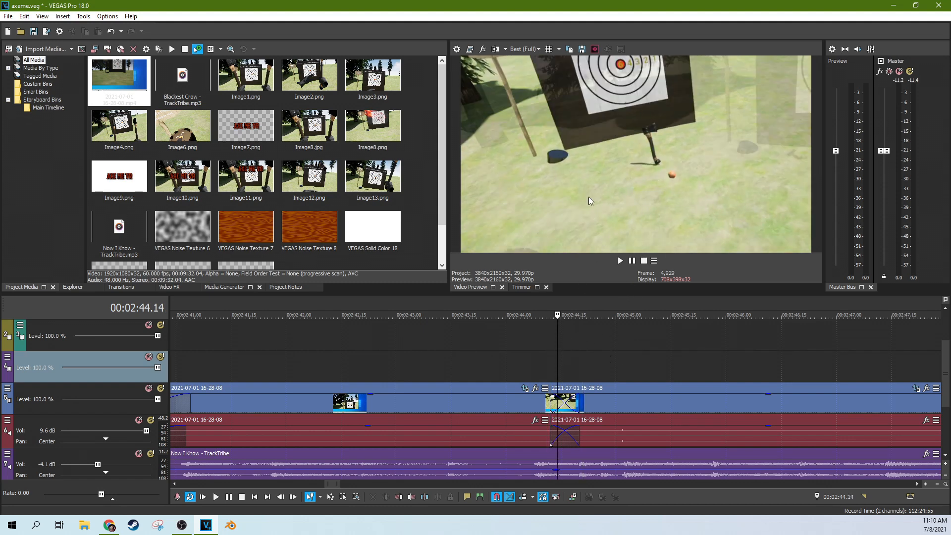
pyautogui.click(571, 377)
pyautogui.click(553, 369)
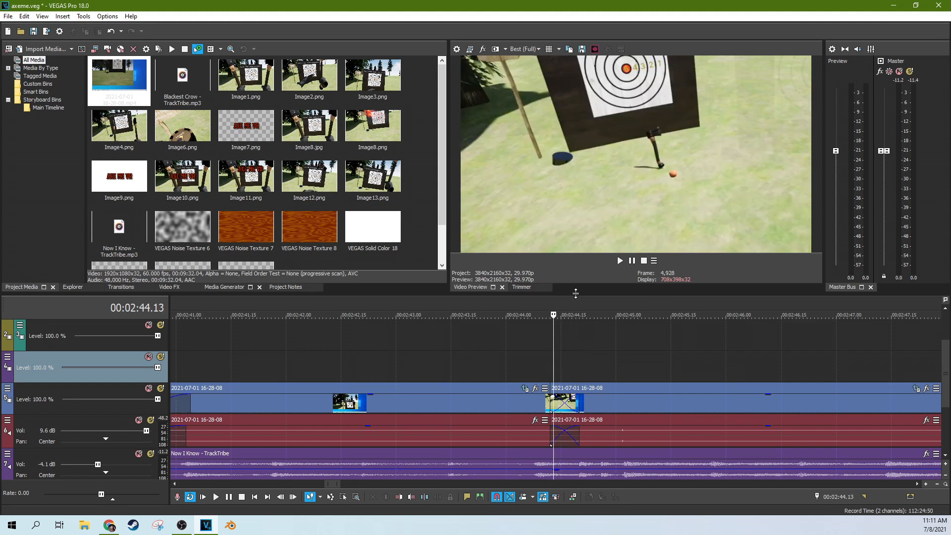
pyautogui.scroll(-1, 587, 353)
pyautogui.moveTo(549, 355); pyautogui.dragTo(782, 359)
pyautogui.scroll(-3, 757, 346)
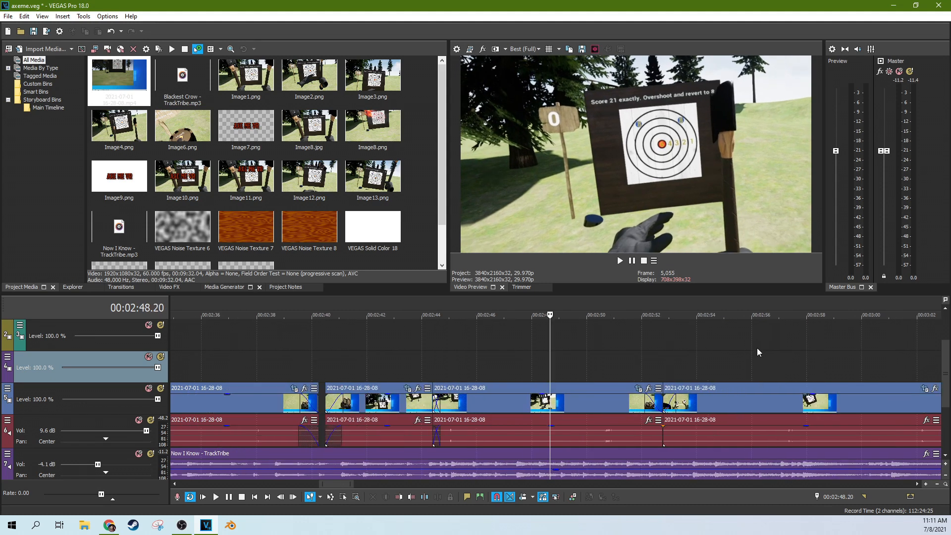
pyautogui.scroll(-3, 756, 348)
pyautogui.moveTo(551, 364); pyautogui.dragTo(601, 364)
# Step: Scrub the timeline between 2:28 and 2:51 to review the gameplay
pyautogui.click(555, 360)
pyautogui.click(581, 361)
pyautogui.scroll(3, 582, 362)
pyautogui.click(541, 360)
pyautogui.scroll(-3, 541, 359)
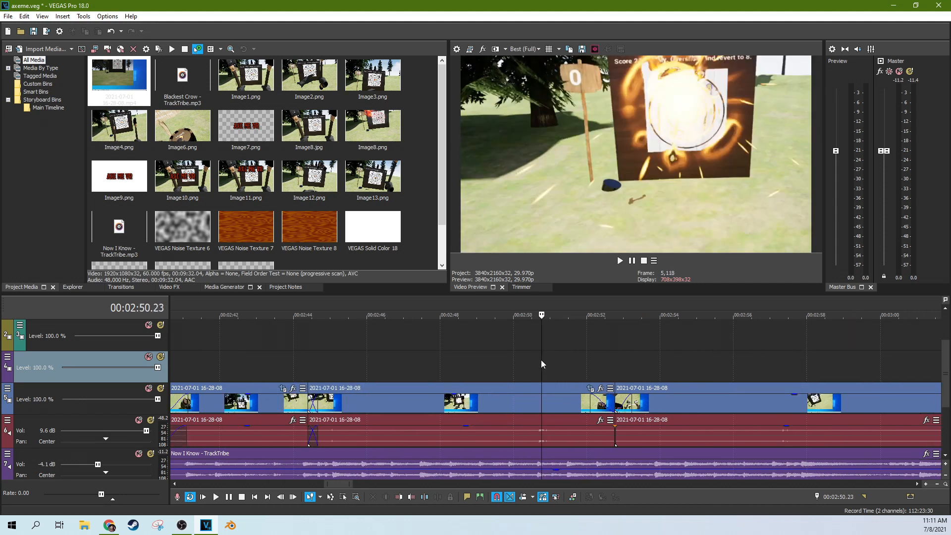
pyautogui.scroll(-2, 369, 361)
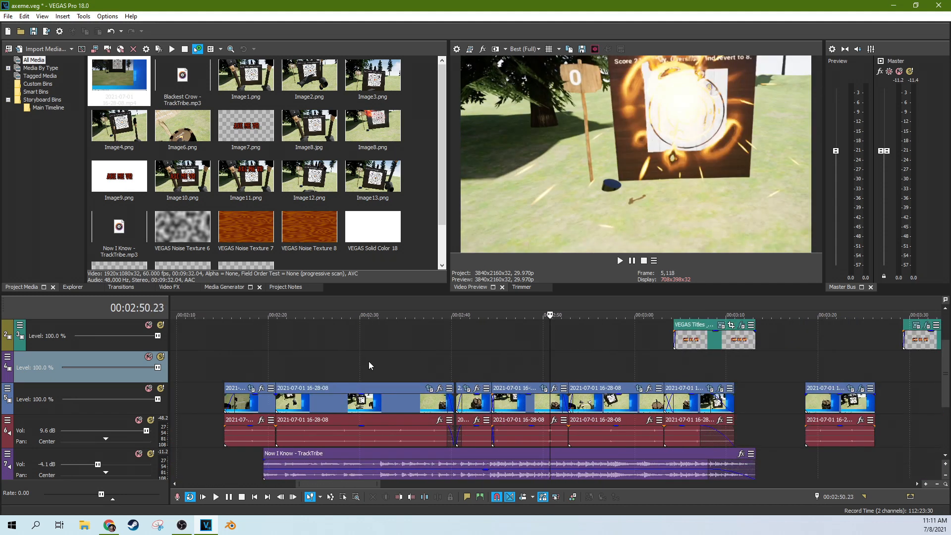
pyautogui.click(369, 361)
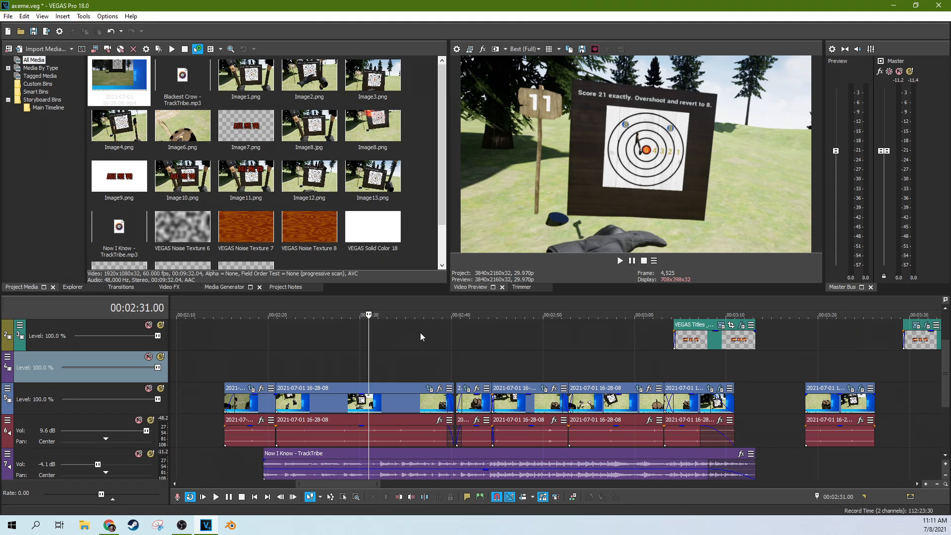
pyautogui.scroll(3, 420, 332)
pyautogui.click(540, 373)
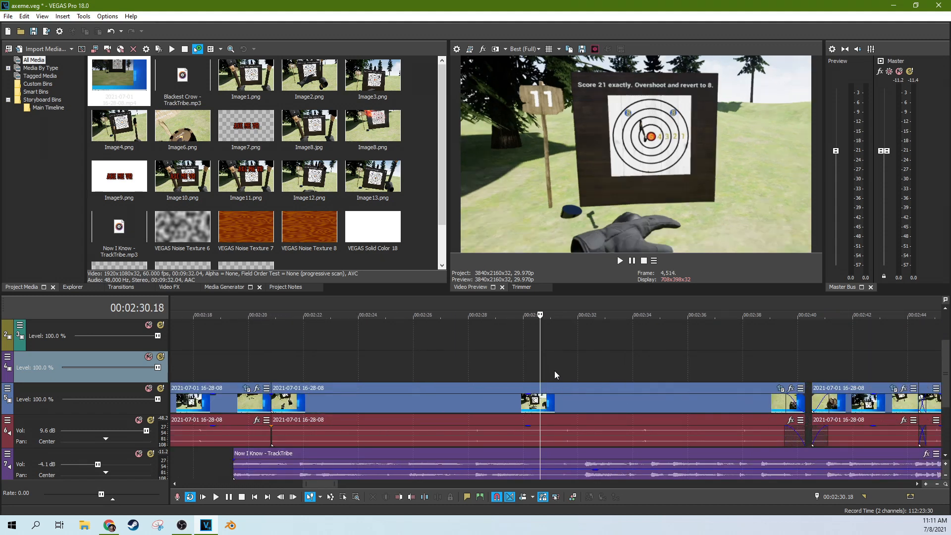
pyautogui.click(560, 369)
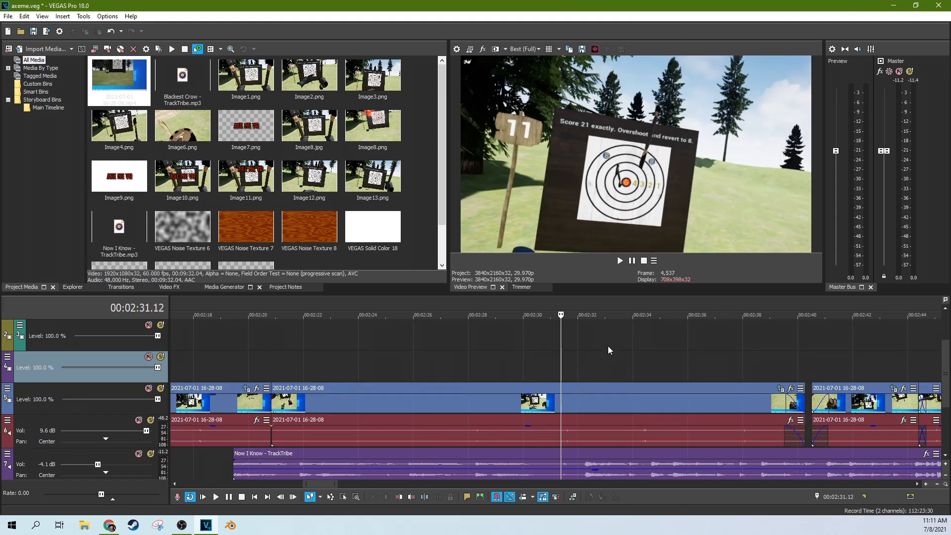
pyautogui.click(548, 369)
pyautogui.click(474, 365)
pyautogui.scroll(3, 571, 361)
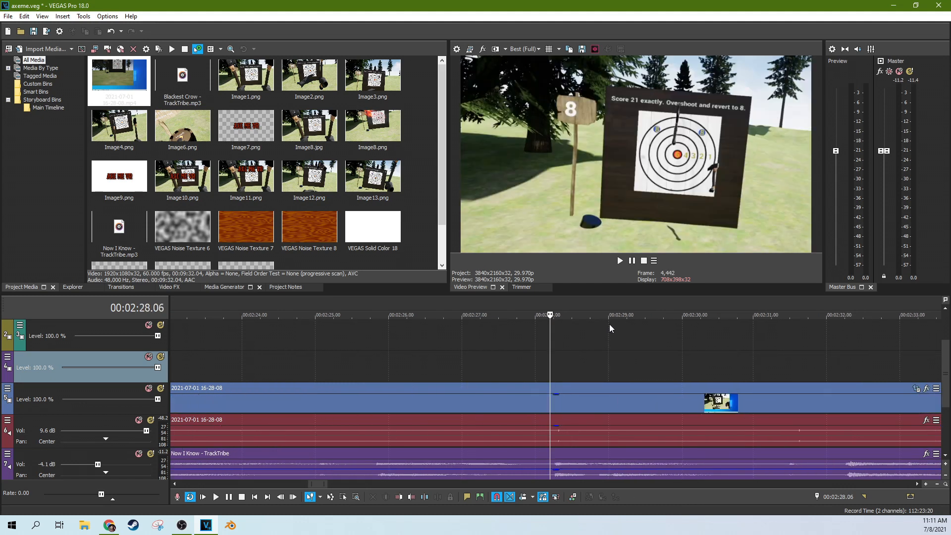
pyautogui.scroll(-6, 656, 348)
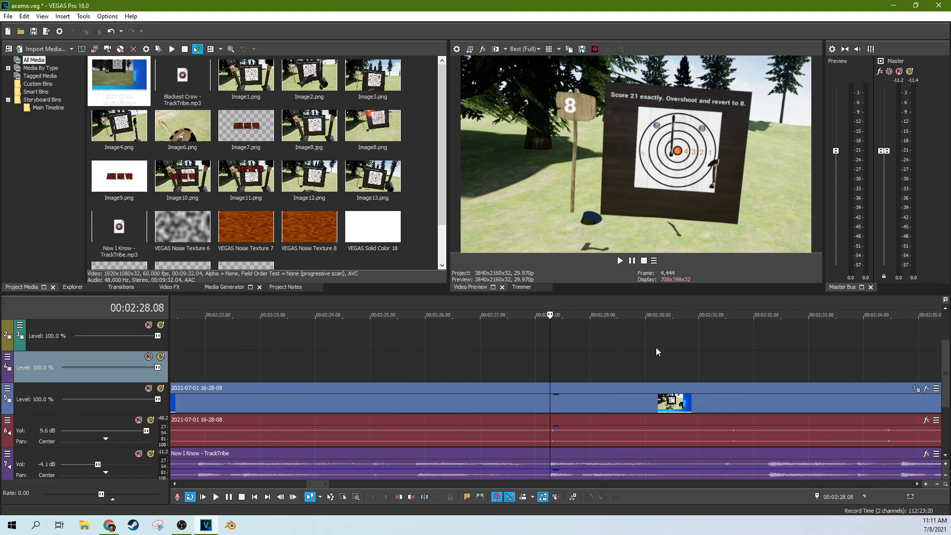
# Step: Play the footage from about 2:50 and check frames between 2:48 and 2:52
pyautogui.click(723, 360)
pyautogui.click(824, 361)
pyautogui.scroll(-3, 797, 364)
pyautogui.click(558, 367)
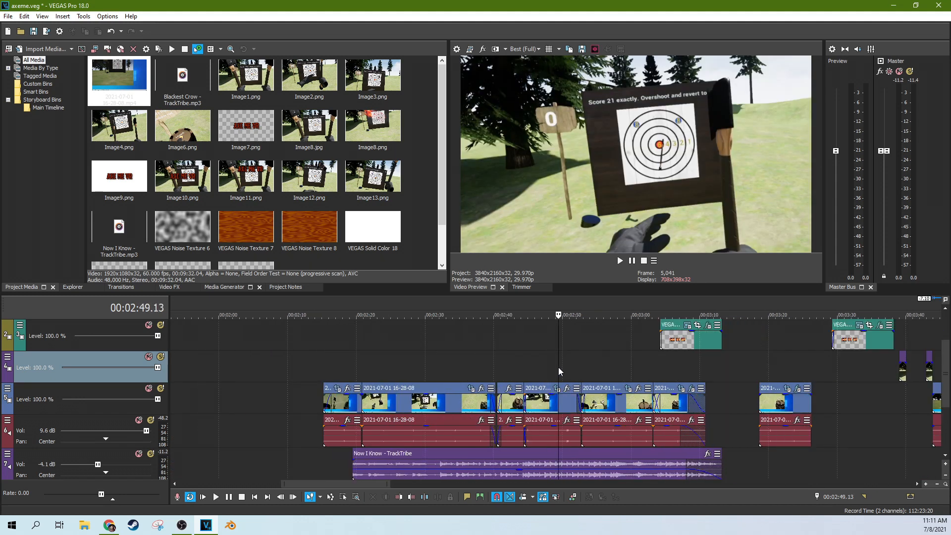
pyautogui.scroll(5, 584, 366)
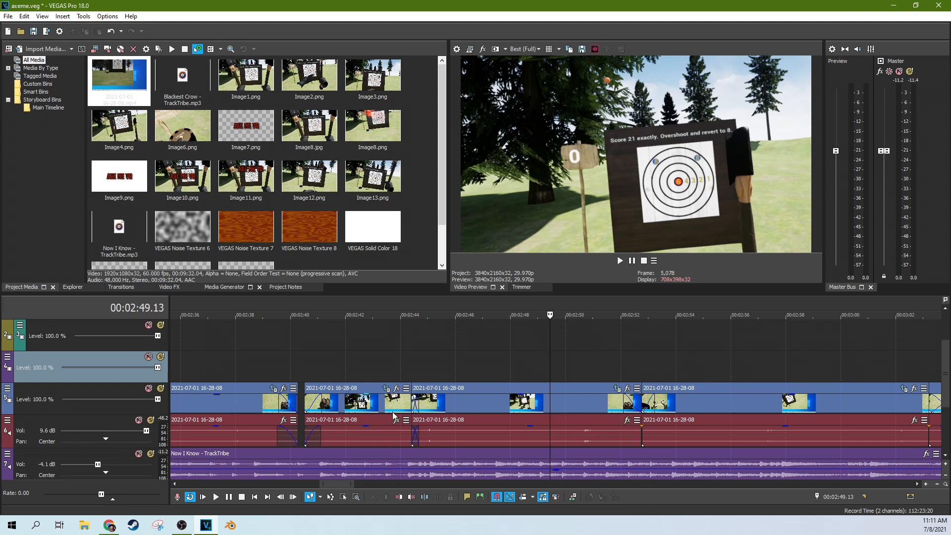
pyautogui.click(580, 374)
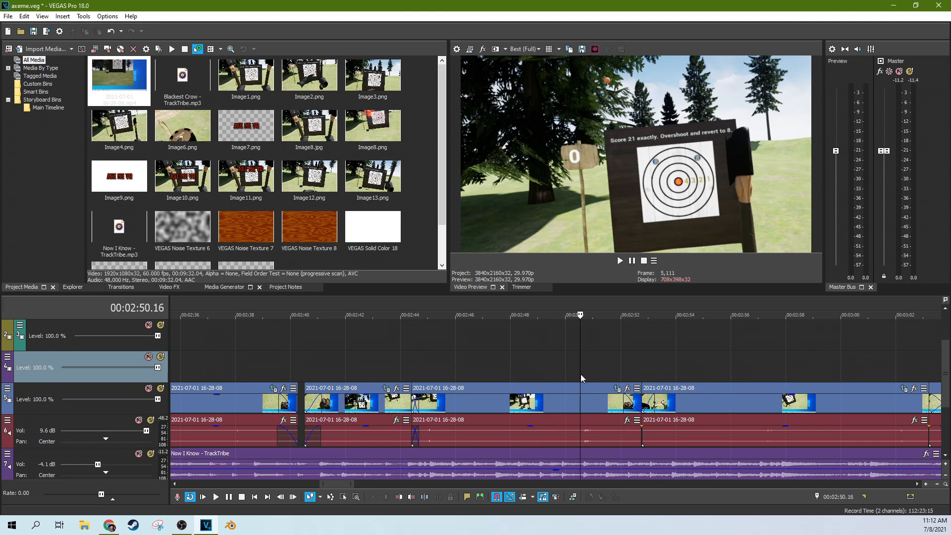
pyautogui.click(624, 261)
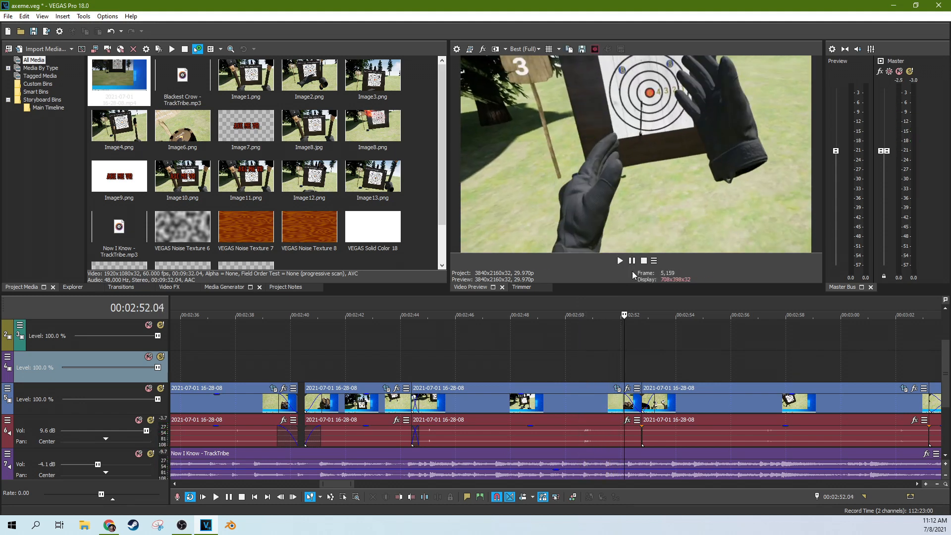
pyautogui.click(595, 343)
pyautogui.click(574, 350)
pyautogui.scroll(3, 574, 349)
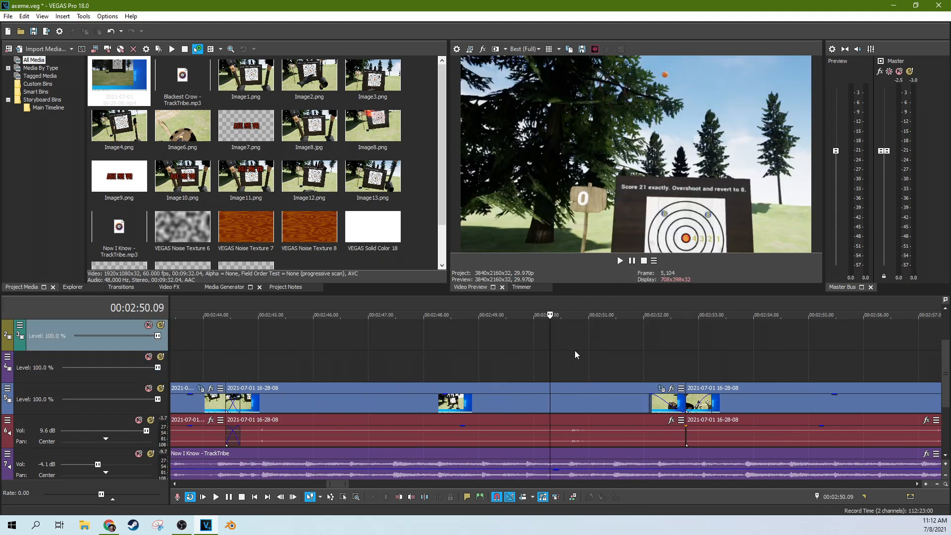
pyautogui.click(607, 347)
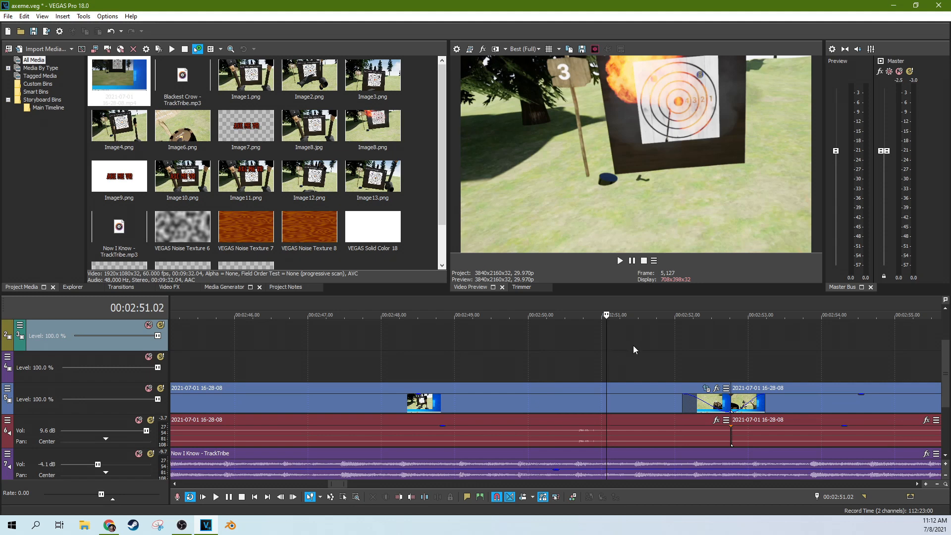
pyautogui.scroll(-2, 659, 348)
pyautogui.click(597, 359)
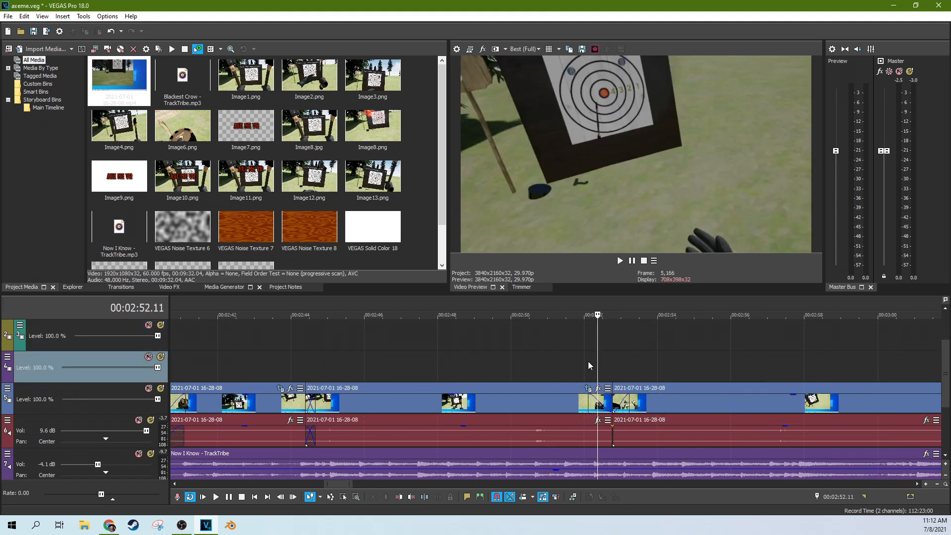
pyautogui.click(569, 361)
pyautogui.scroll(-2, 535, 362)
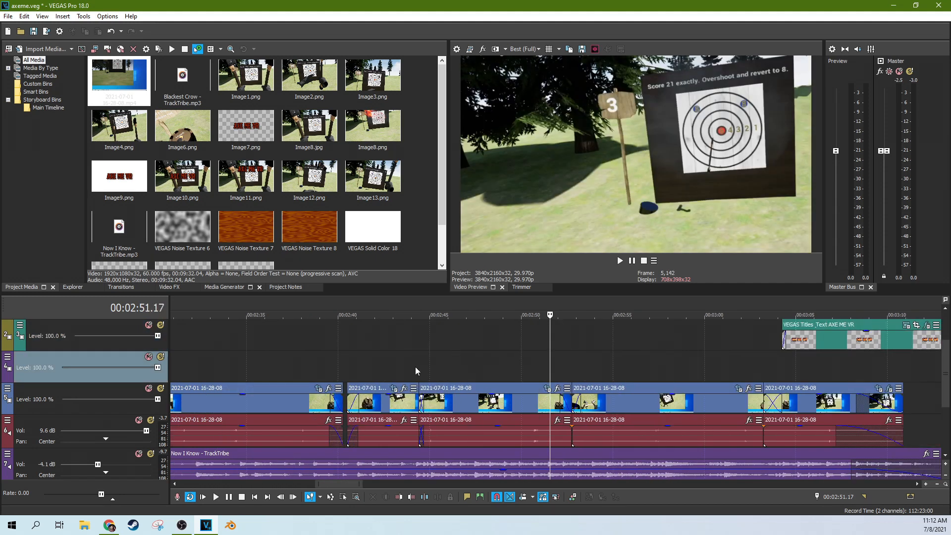
# Step: Mark a short loop region near 2:44 and switch off Loop Playback
pyautogui.moveTo(416, 364); pyautogui.dragTo(489, 359)
pyautogui.click(448, 365)
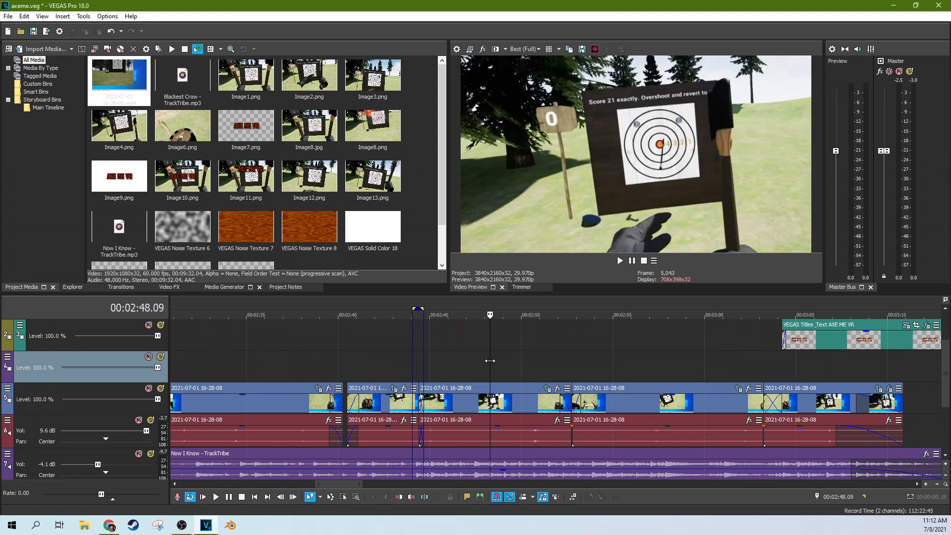
pyautogui.rightClick(418, 309)
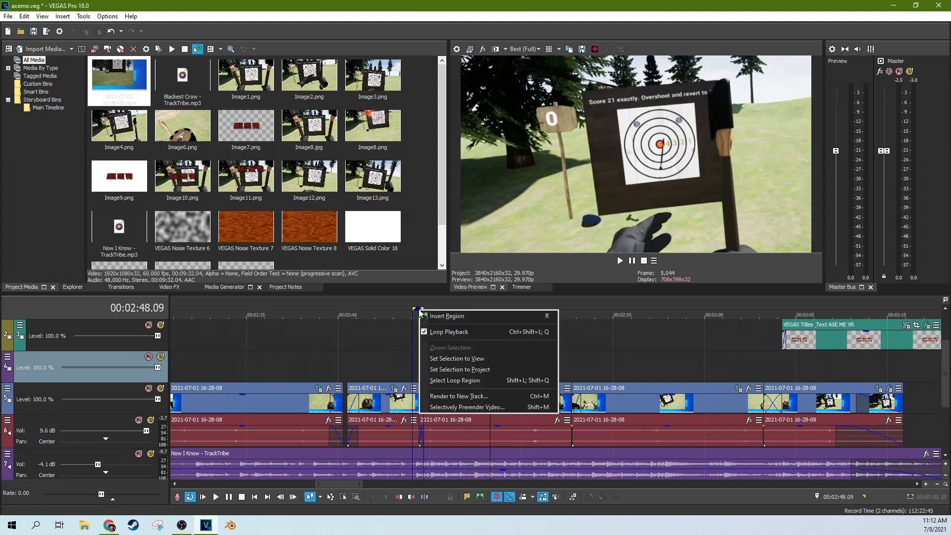
pyautogui.click(466, 328)
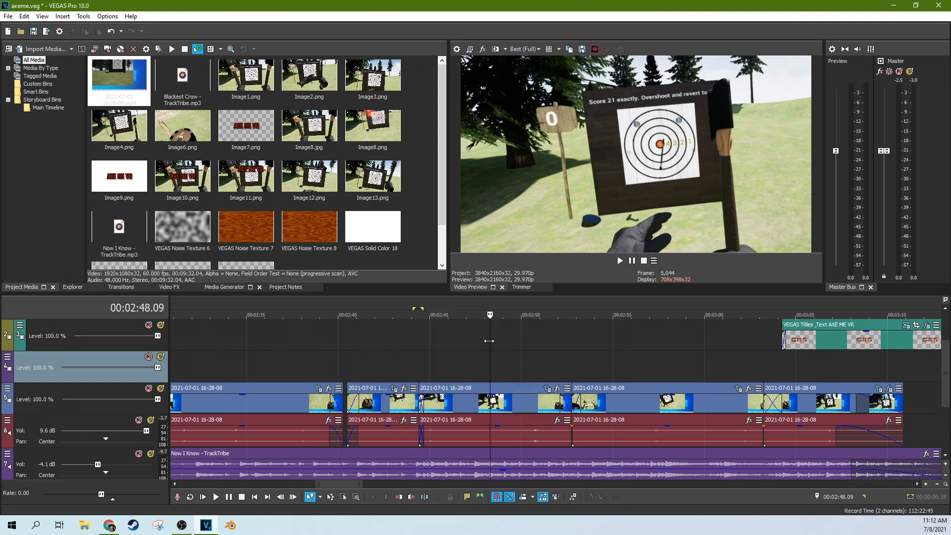
pyautogui.moveTo(489, 340); pyautogui.dragTo(610, 342)
pyautogui.scroll(-1, 479, 350)
pyautogui.scroll(-1, 446, 352)
pyautogui.click(295, 355)
pyautogui.scroll(2, 421, 366)
pyautogui.click(520, 364)
pyautogui.click(536, 363)
pyautogui.click(557, 369)
pyautogui.scroll(-1, 693, 369)
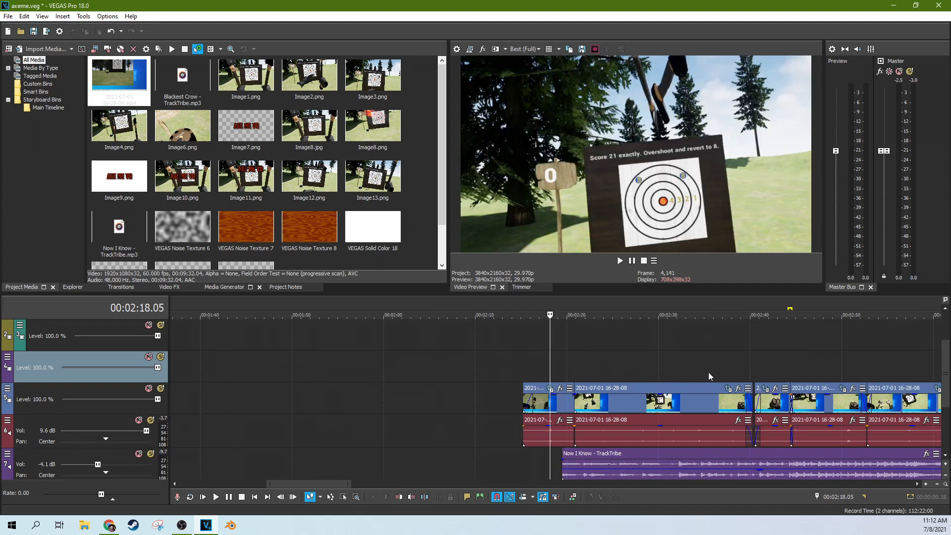
pyautogui.scroll(-1, 706, 372)
pyautogui.click(691, 365)
pyautogui.scroll(3, 690, 365)
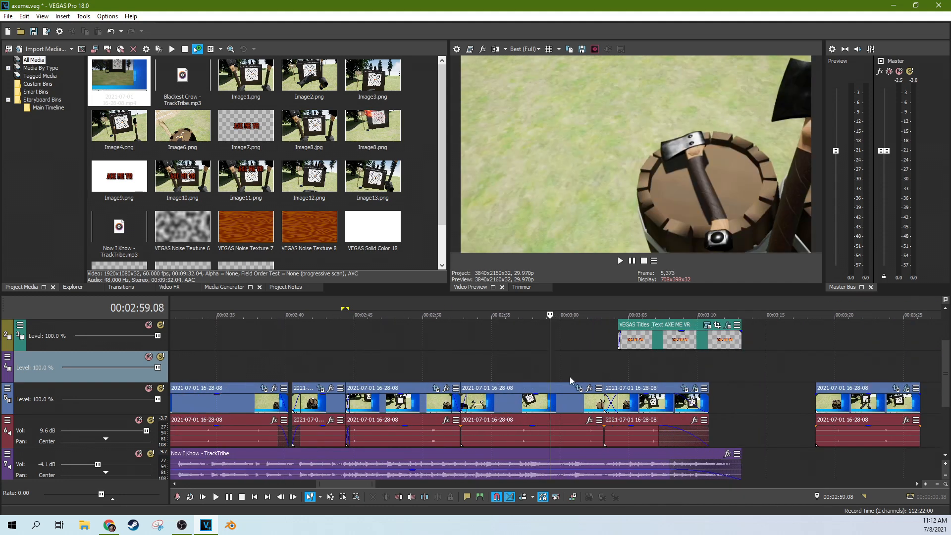
pyautogui.click(477, 367)
pyautogui.moveTo(475, 367); pyautogui.dragTo(610, 373)
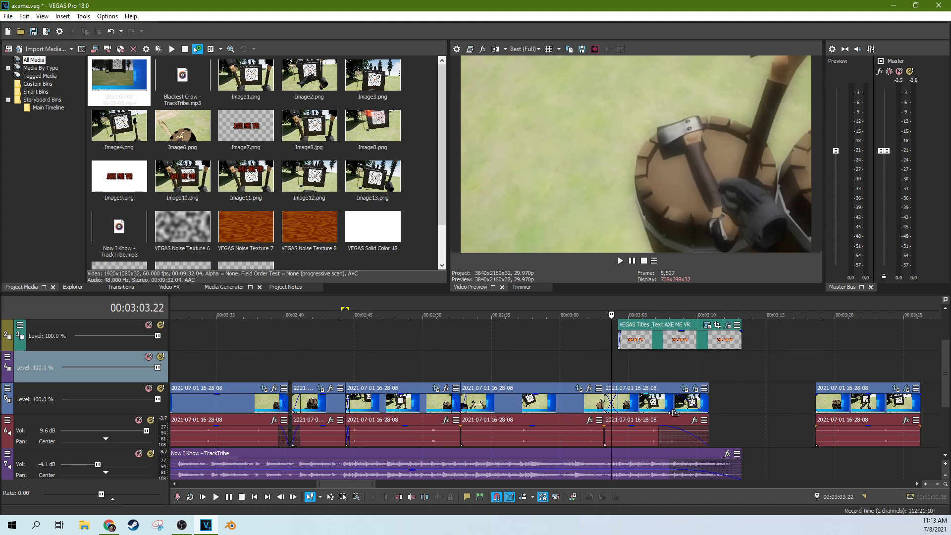
pyautogui.click(694, 400)
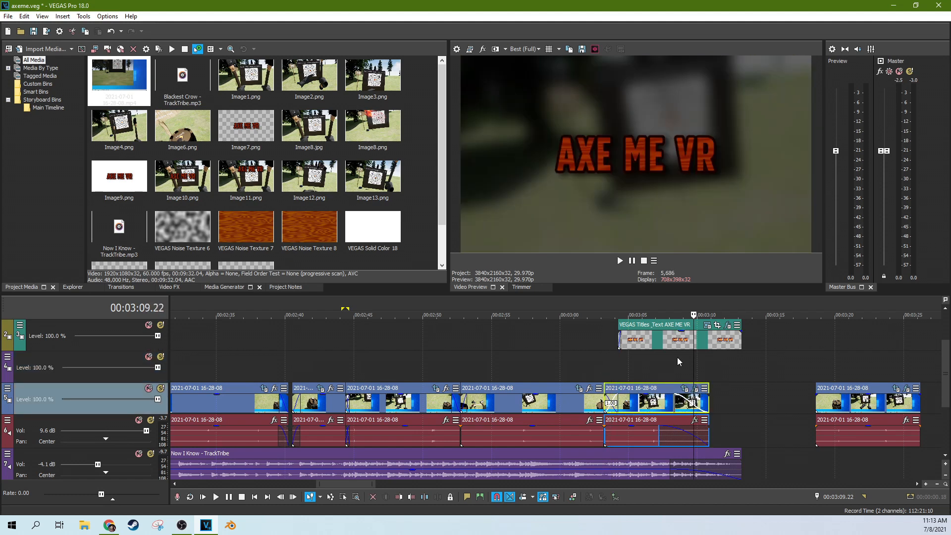
pyautogui.click(696, 388)
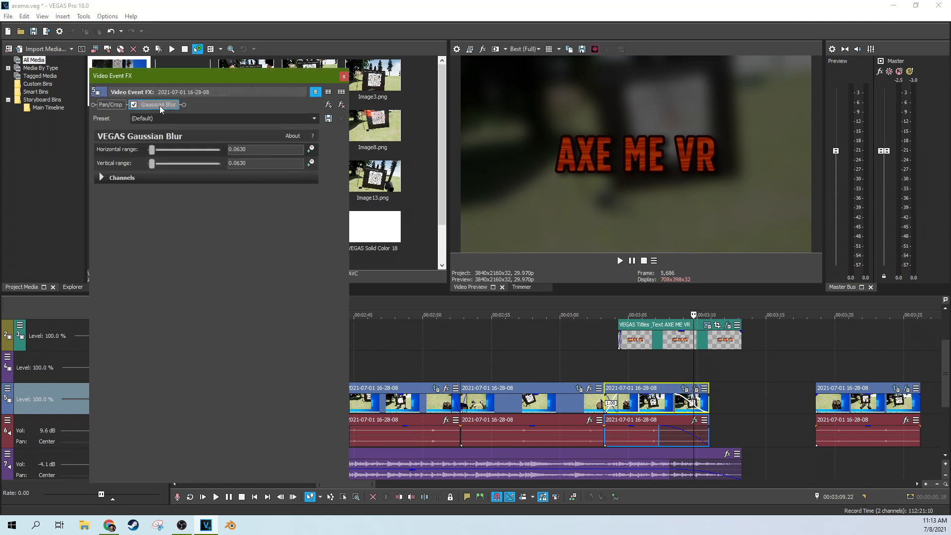
pyautogui.click(343, 78)
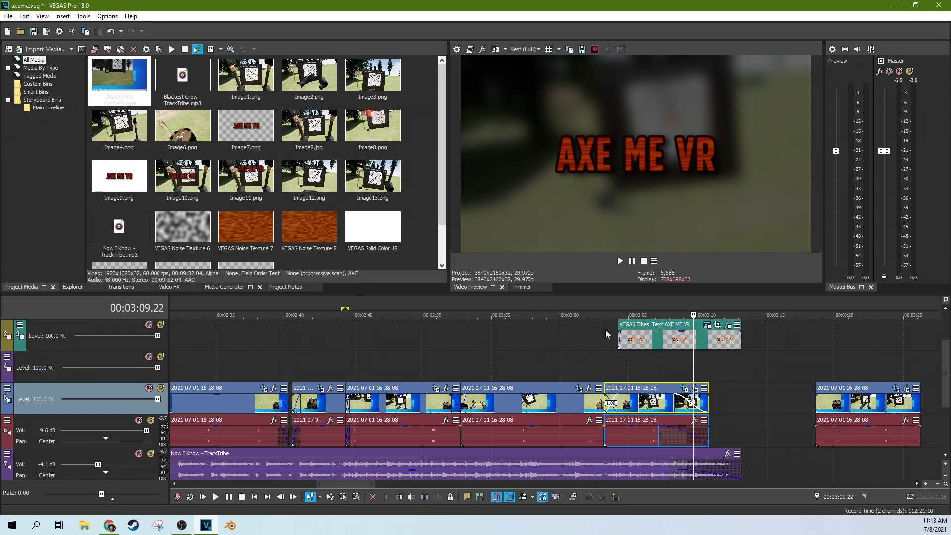
pyautogui.click(624, 381)
pyautogui.scroll(5, 626, 379)
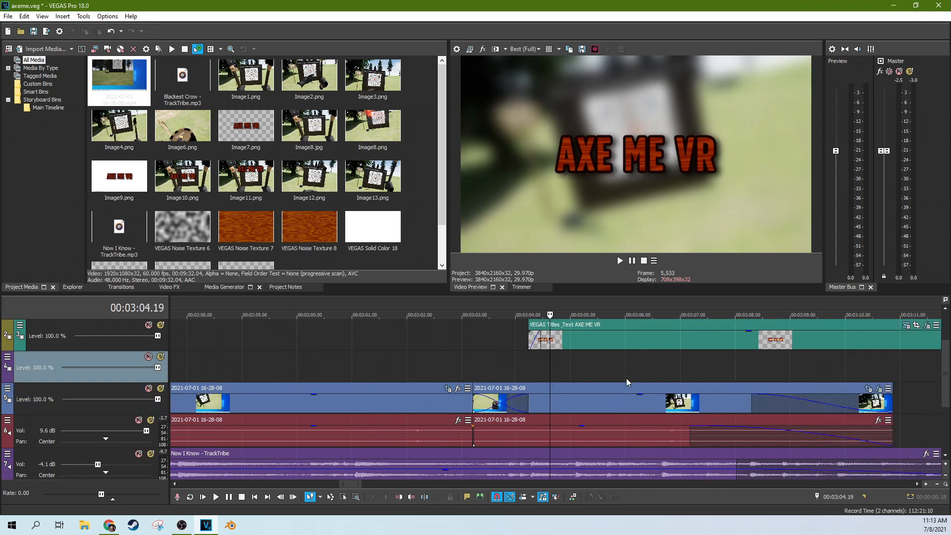
pyautogui.click(565, 376)
pyautogui.click(512, 364)
pyautogui.click(480, 364)
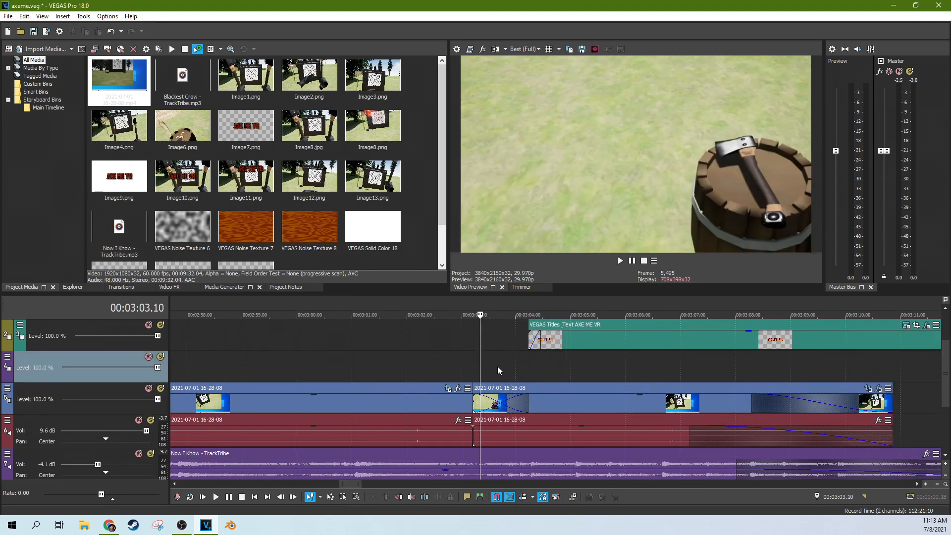
pyautogui.click(498, 366)
pyautogui.moveTo(524, 367); pyautogui.dragTo(837, 380)
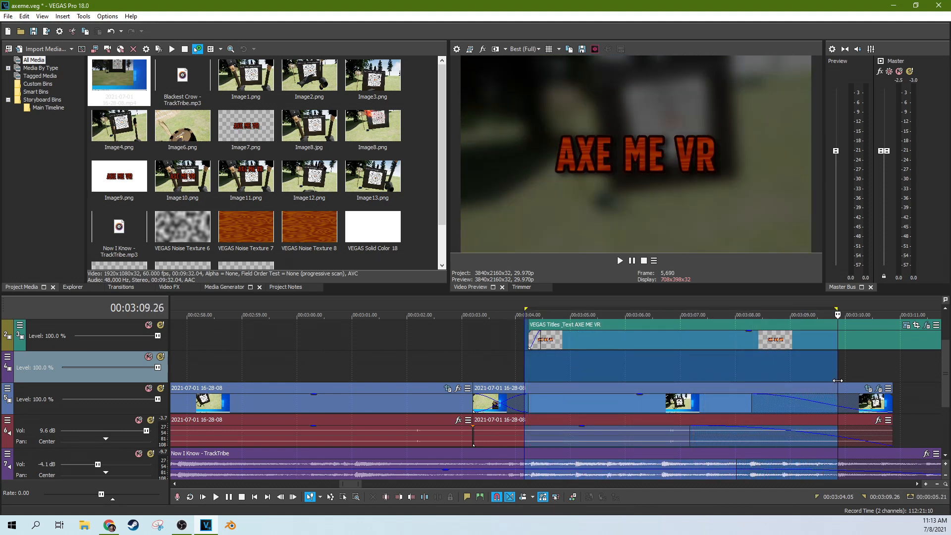
pyautogui.click(507, 364)
pyautogui.scroll(-3, 532, 367)
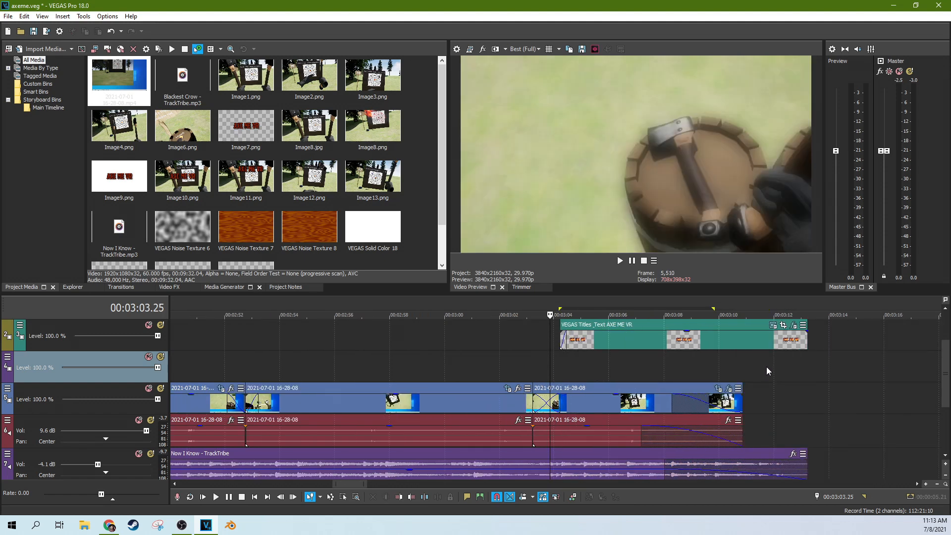
pyautogui.click(605, 358)
pyautogui.click(643, 367)
pyautogui.scroll(3, 643, 367)
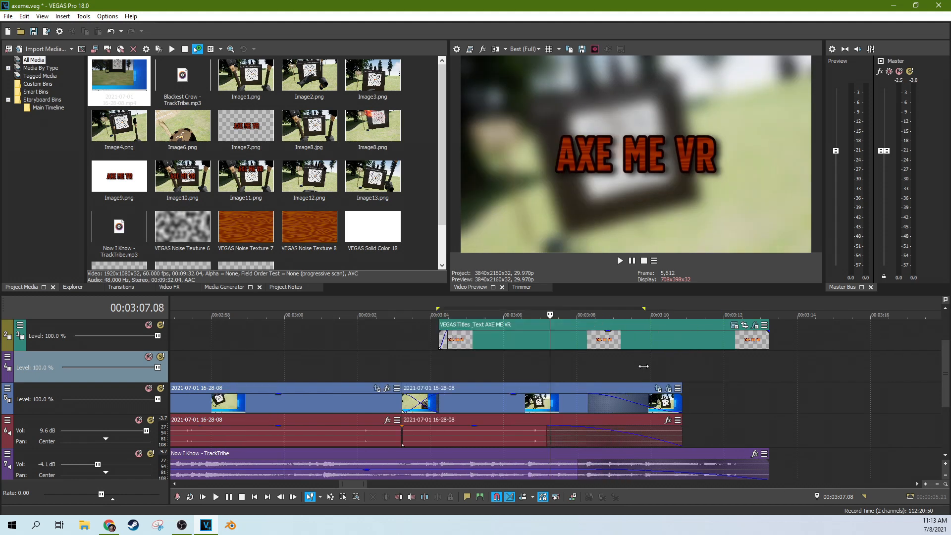
pyautogui.scroll(-3, 752, 363)
pyautogui.click(730, 369)
pyautogui.click(743, 369)
pyautogui.click(701, 369)
pyautogui.click(659, 369)
pyautogui.click(678, 369)
pyautogui.click(709, 370)
pyautogui.moveTo(709, 369); pyautogui.dragTo(768, 378)
pyautogui.moveTo(945, 375); pyautogui.dragTo(944, 353)
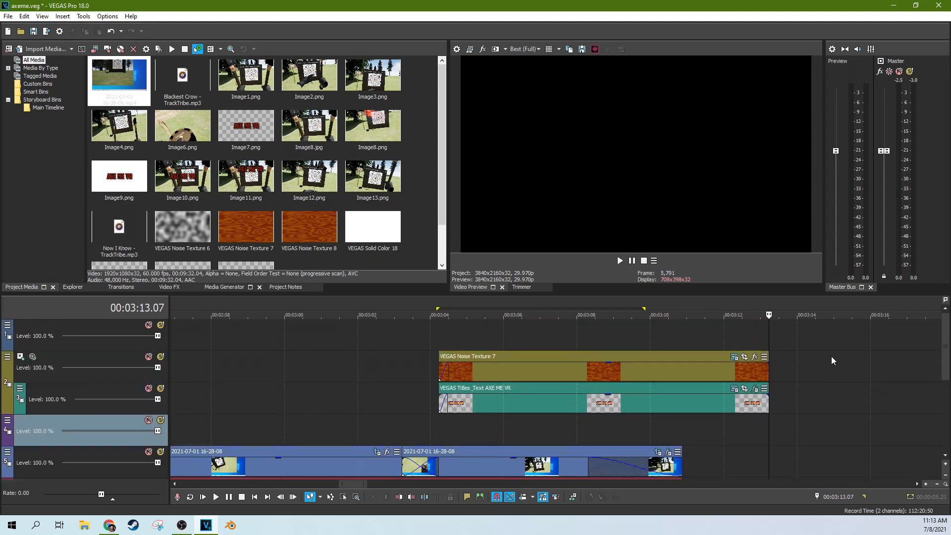
# Step: Scrub the playhead between 2:55 and 3:04 to locate the AXE ME VR title's start
pyautogui.click(527, 339)
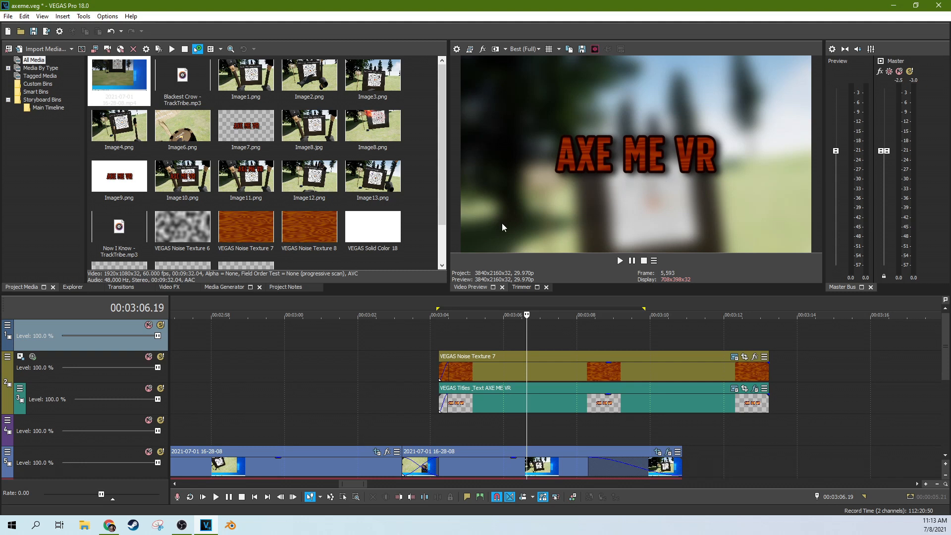
pyautogui.click(442, 333)
pyautogui.click(418, 335)
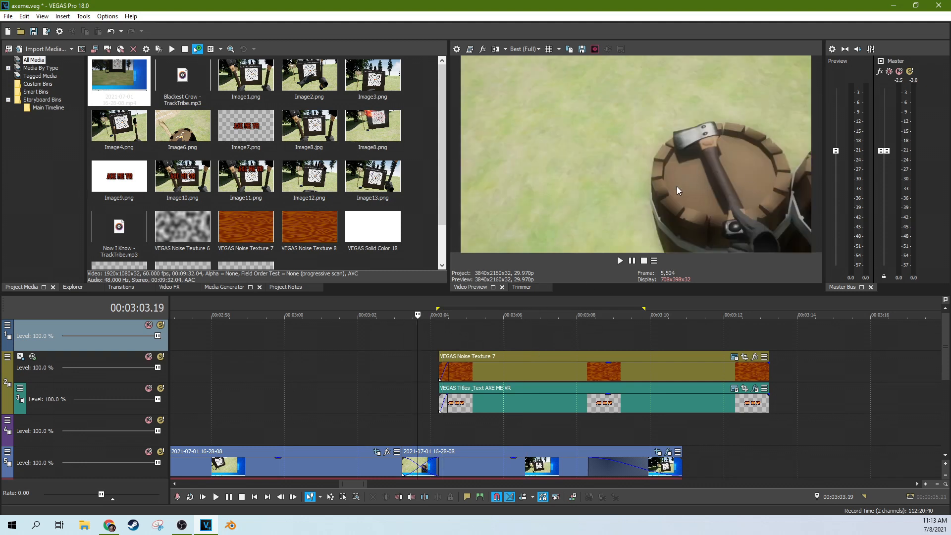
pyautogui.click(330, 379)
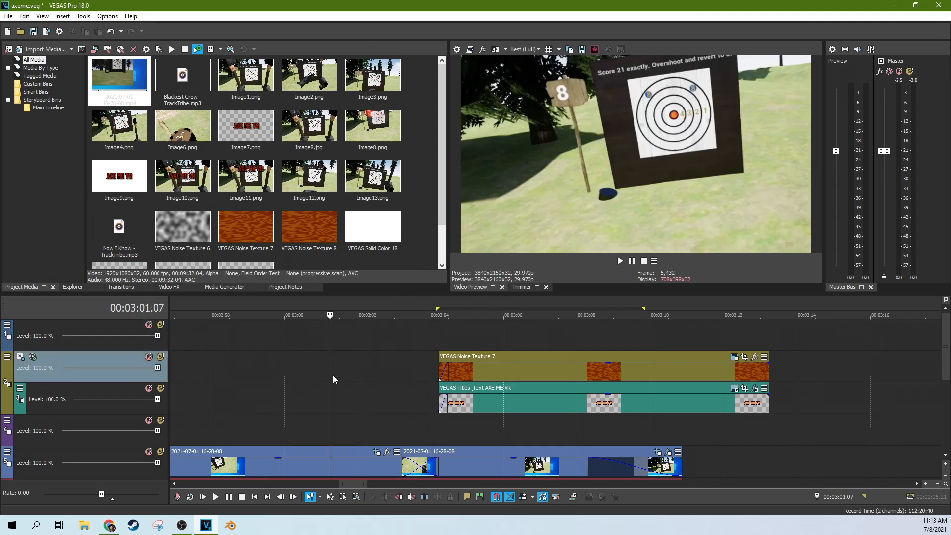
pyautogui.scroll(-1, 351, 380)
pyautogui.click(492, 386)
pyautogui.click(533, 392)
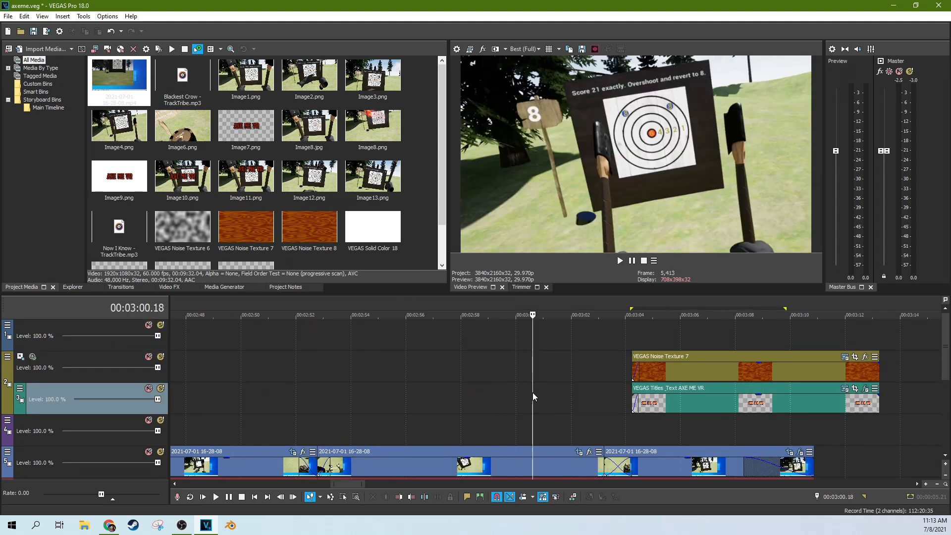
pyautogui.click(589, 334)
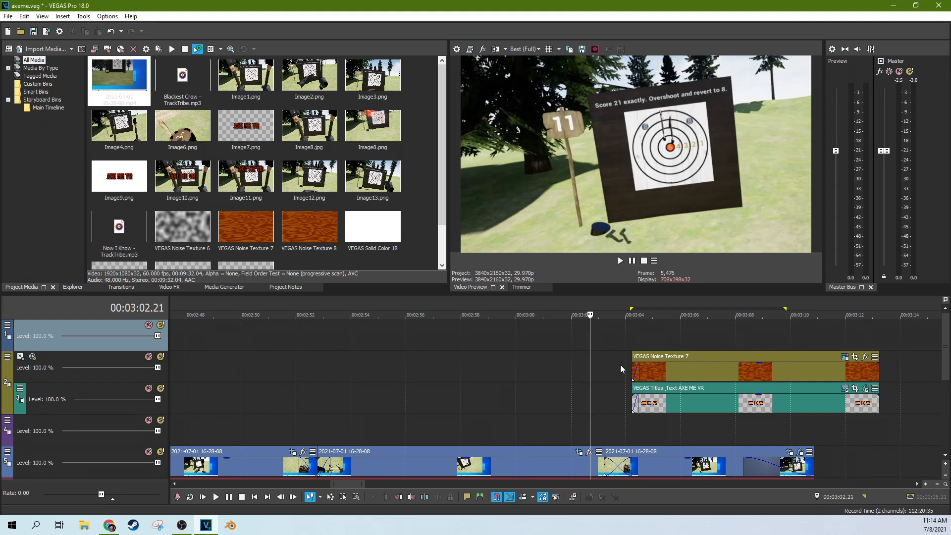
pyautogui.click(620, 365)
pyautogui.scroll(8, 618, 360)
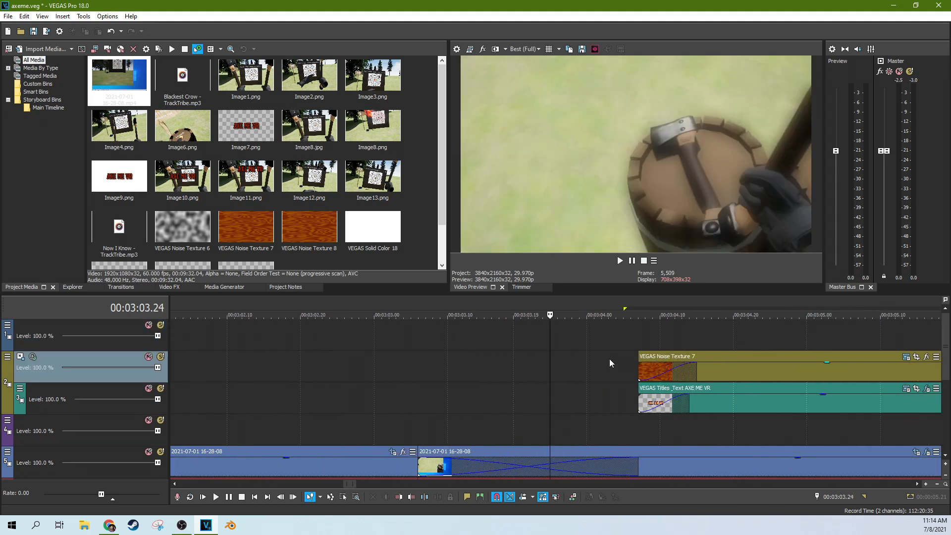
pyautogui.click(617, 377)
pyautogui.scroll(-4, 603, 373)
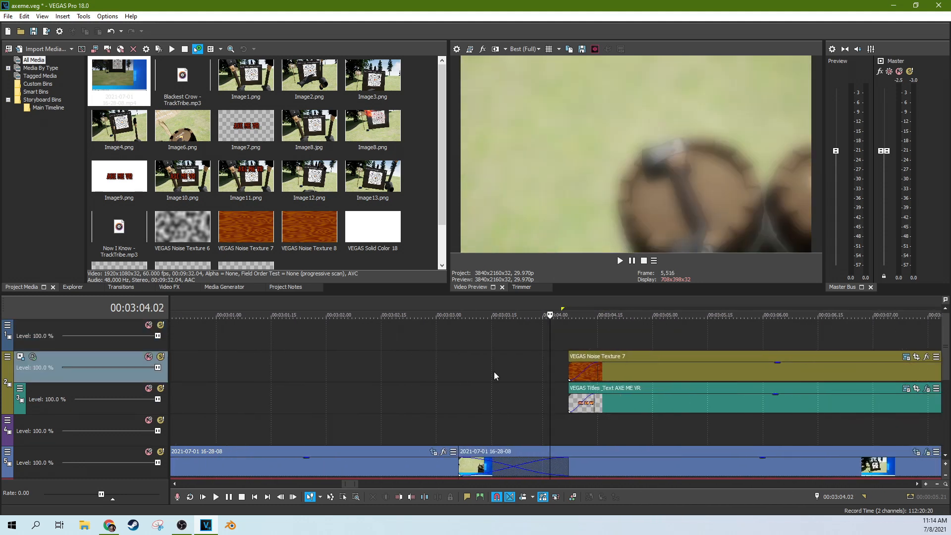
pyautogui.click(584, 342)
pyautogui.click(327, 360)
pyautogui.scroll(-4, 330, 361)
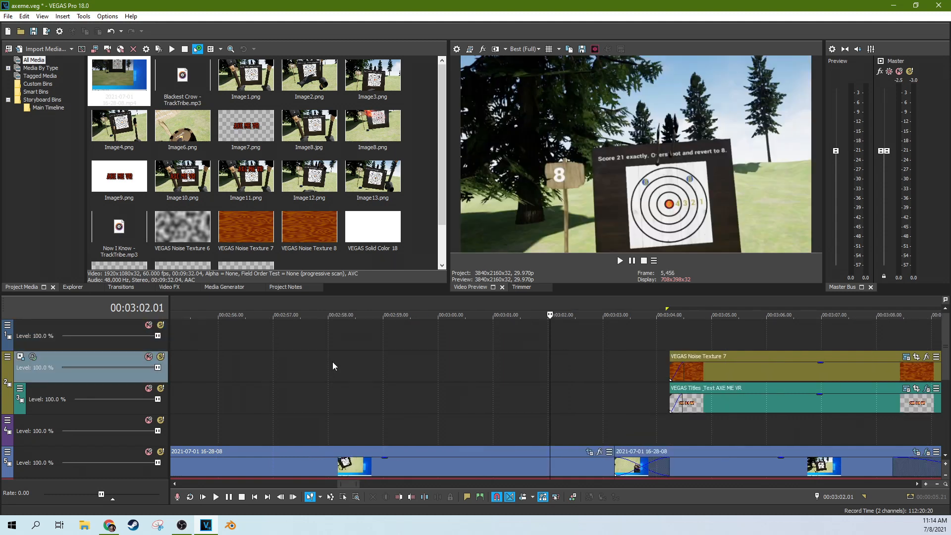
pyautogui.click(310, 380)
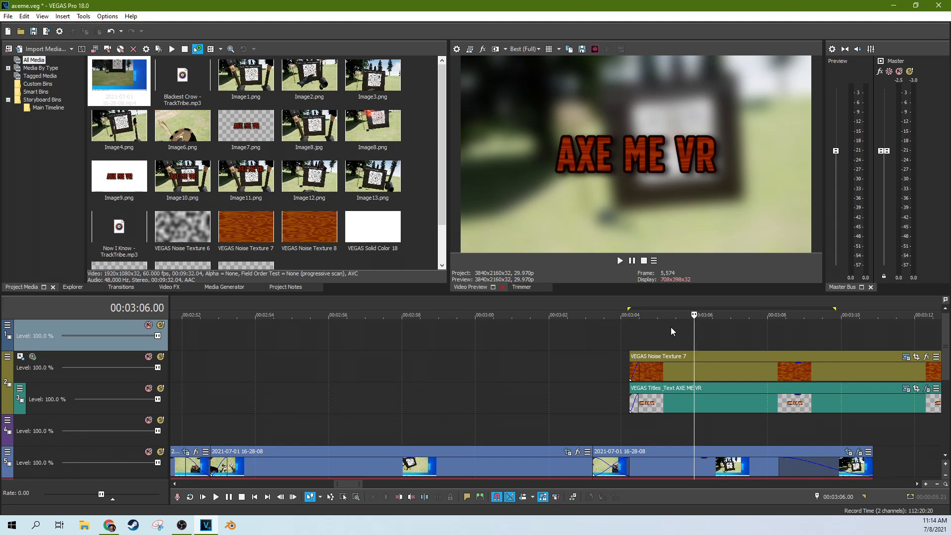
# Step: Zoom the timeline out and show the Media Generators with their Titles & Text presets
pyautogui.click(670, 327)
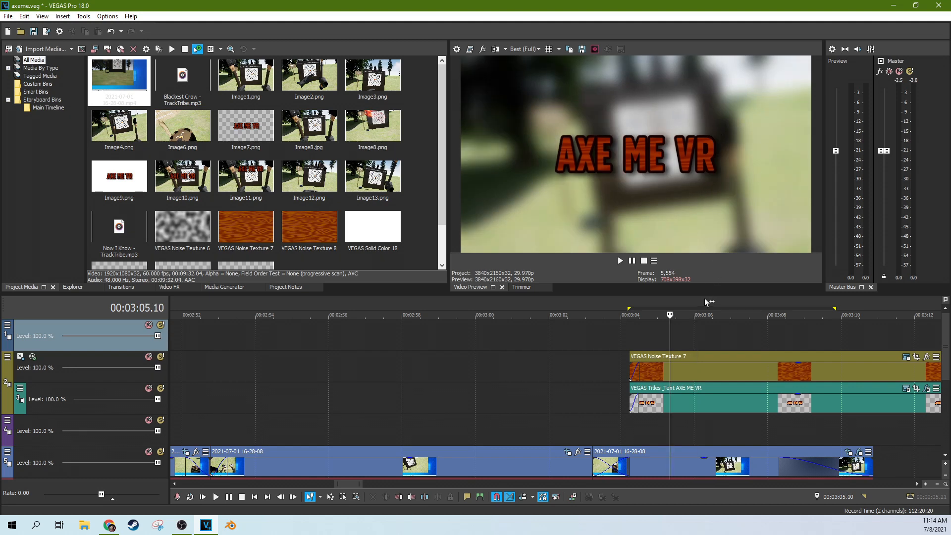
pyautogui.scroll(3, 704, 299)
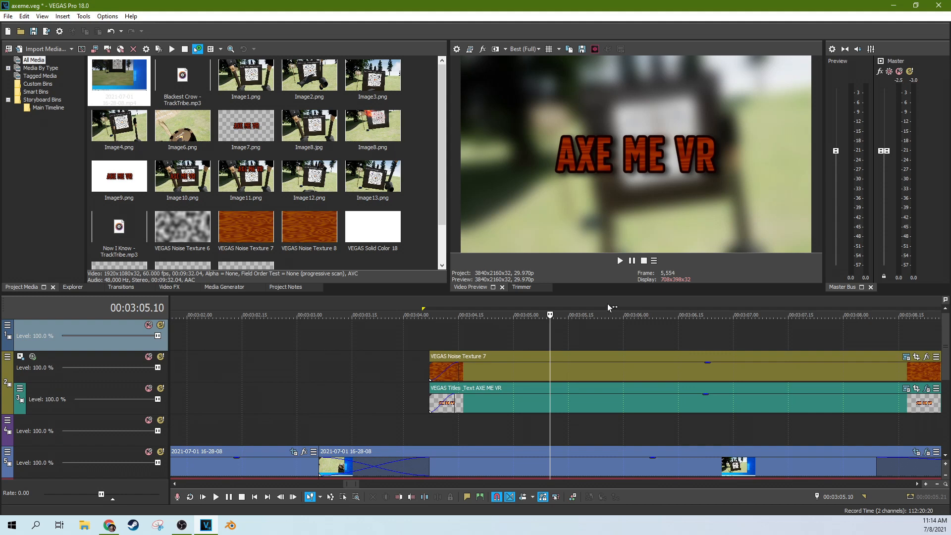
pyautogui.scroll(-3, 658, 331)
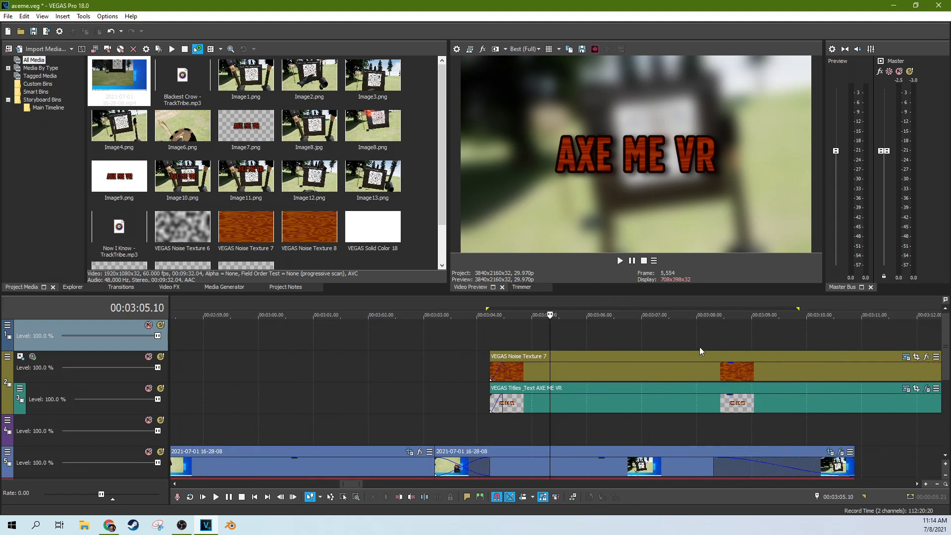
pyautogui.scroll(-3, 699, 347)
pyautogui.click(222, 288)
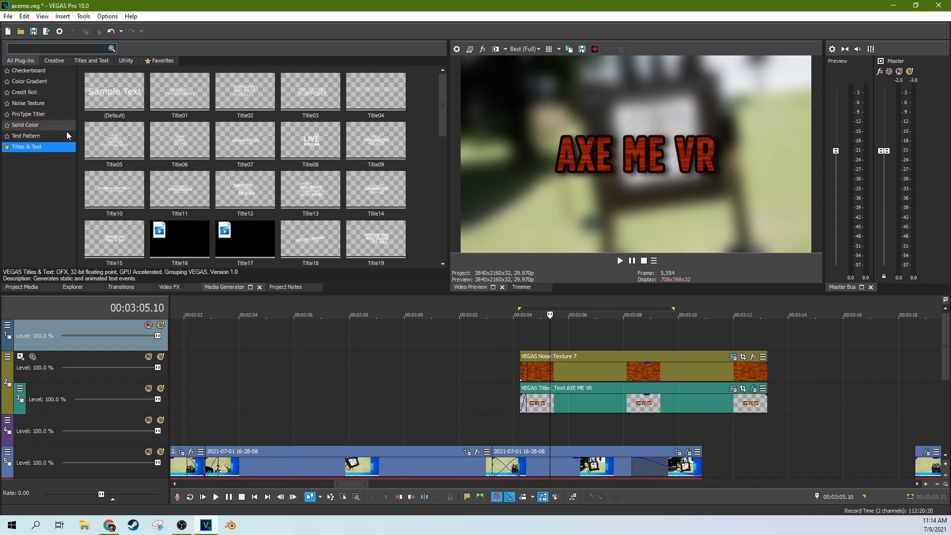
# Step: Add the Noise Texture Wood preset to the timeline and move it to track 4
pyautogui.click(49, 103)
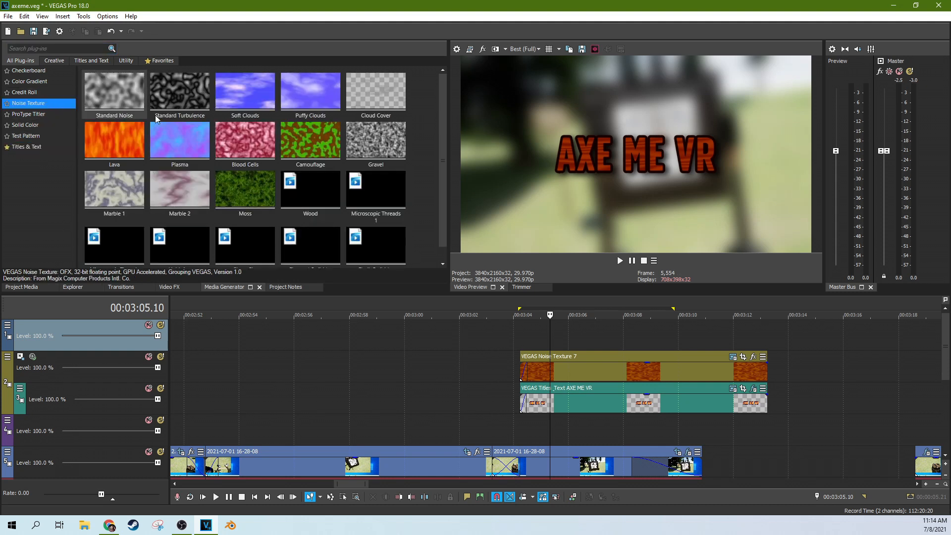
pyautogui.moveTo(323, 204); pyautogui.dragTo(824, 370)
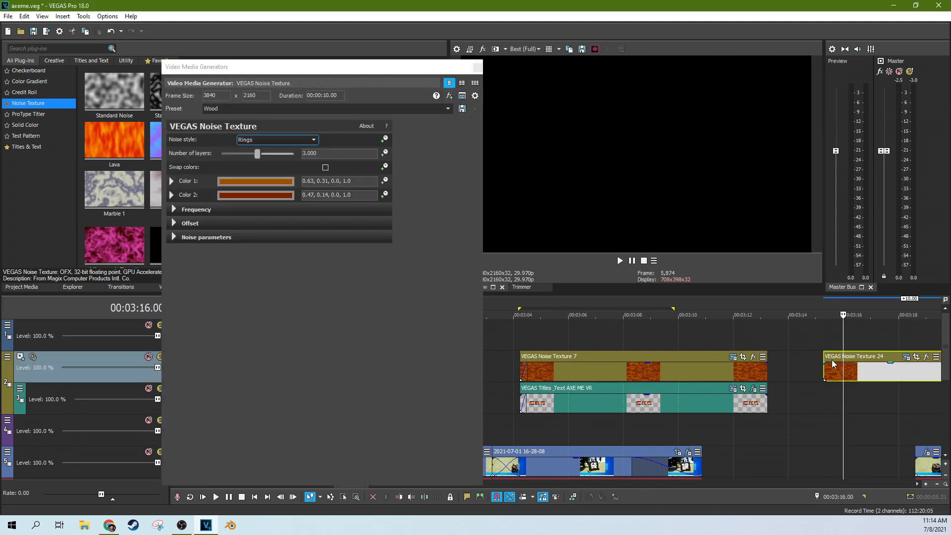
pyautogui.scroll(-3, 832, 364)
pyautogui.moveTo(597, 371); pyautogui.dragTo(627, 421)
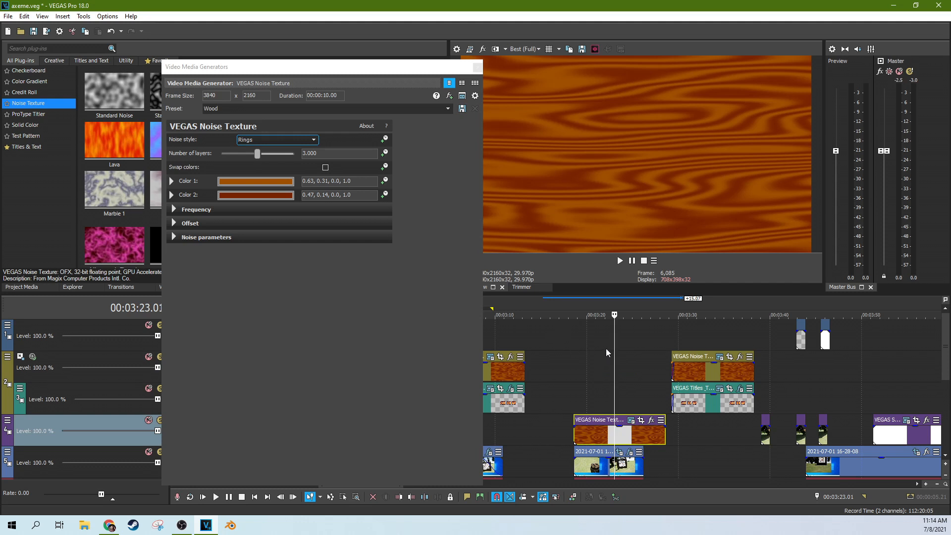
# Step: Set the wood texture's frequency to X 1.634, Y 2.858 and close its settings
pyautogui.click(170, 206)
pyautogui.click(171, 206)
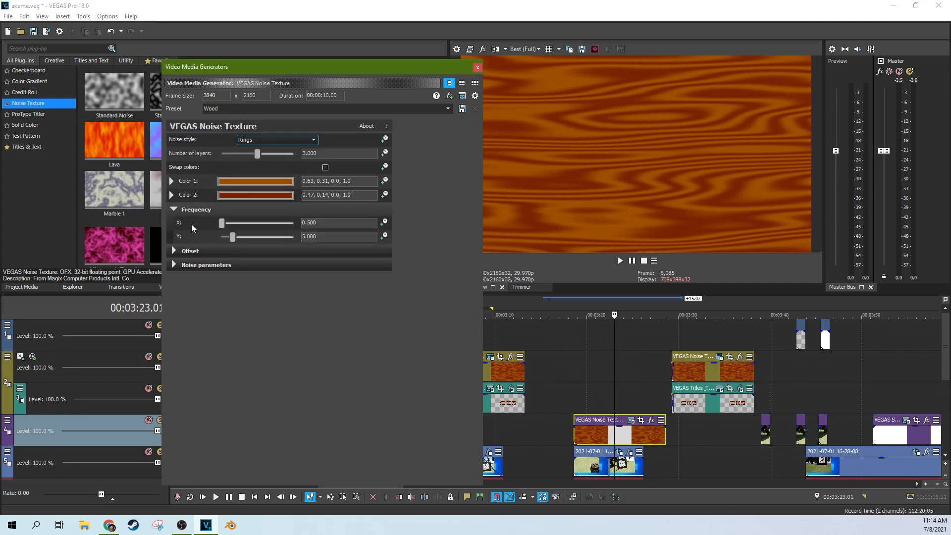
pyautogui.moveTo(221, 224)
pyautogui.mouseDown()
pyautogui.moveTo(251, 240)
pyautogui.moveTo(275, 239)
pyautogui.moveTo(233, 235)
pyautogui.moveTo(223, 224)
pyautogui.moveTo(229, 237)
pyautogui.mouseUp()
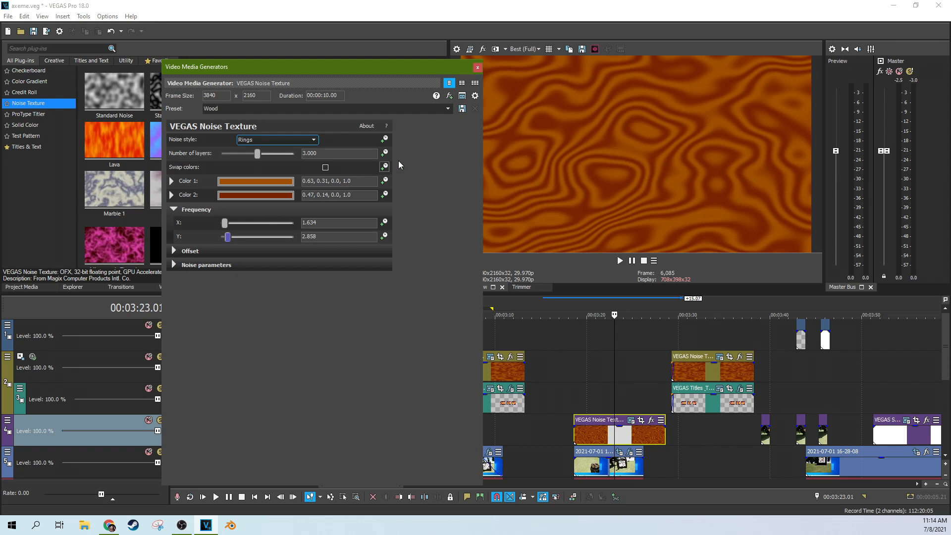
pyautogui.click(623, 434)
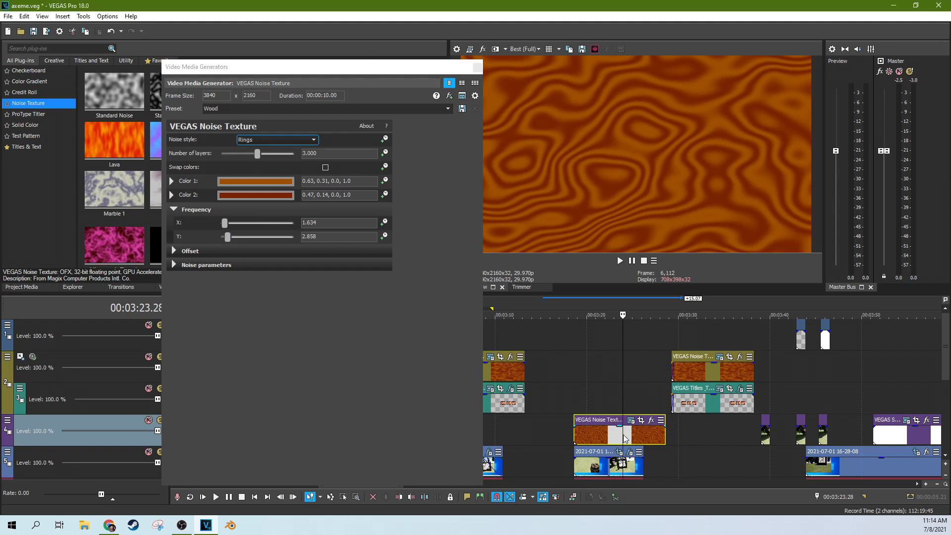
pyautogui.click(477, 67)
pyautogui.click(600, 438)
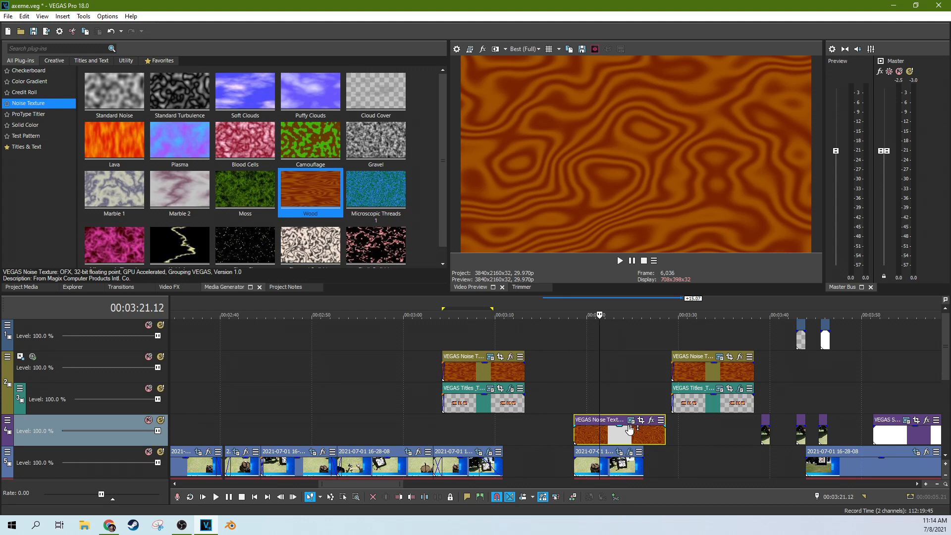
pyautogui.click(482, 368)
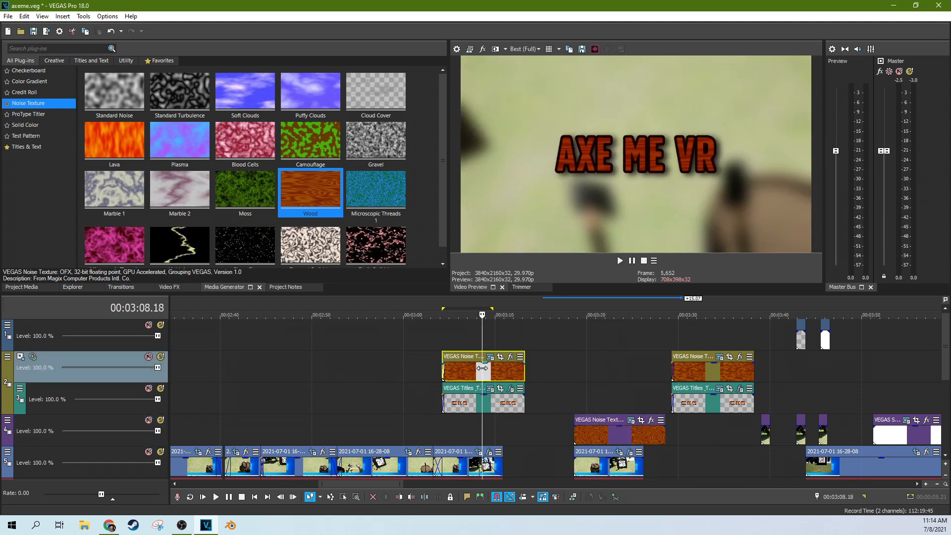
pyautogui.scroll(3, 482, 367)
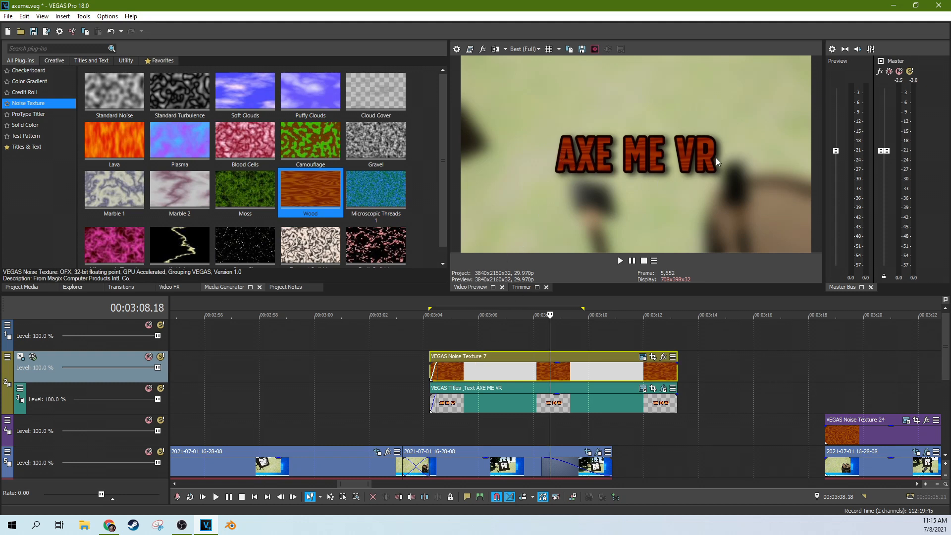
pyautogui.click(641, 388)
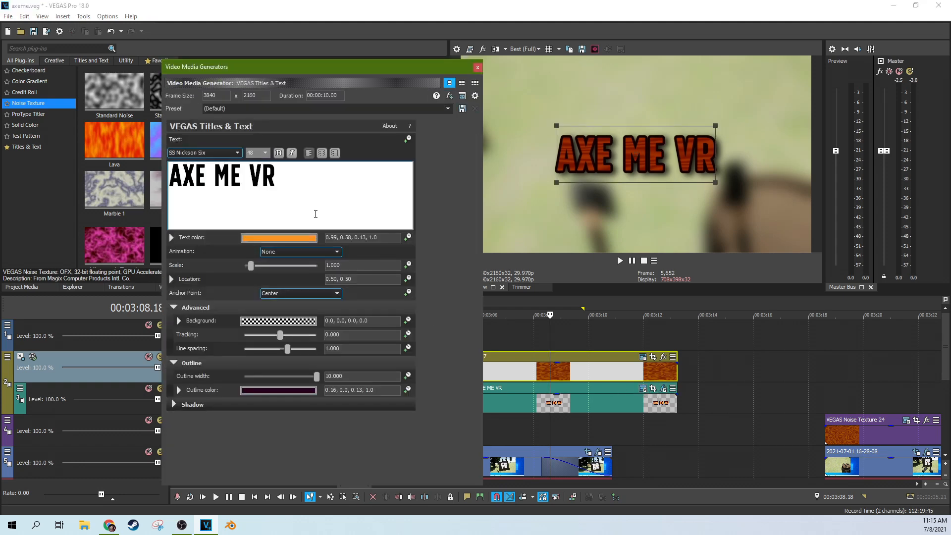
pyautogui.moveTo(282, 175); pyautogui.dragTo(177, 175)
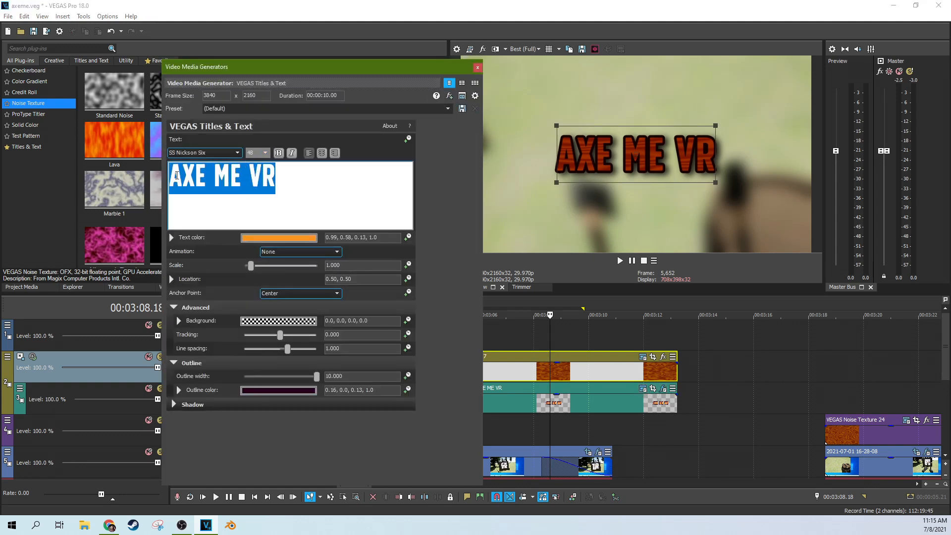
pyautogui.click(283, 177)
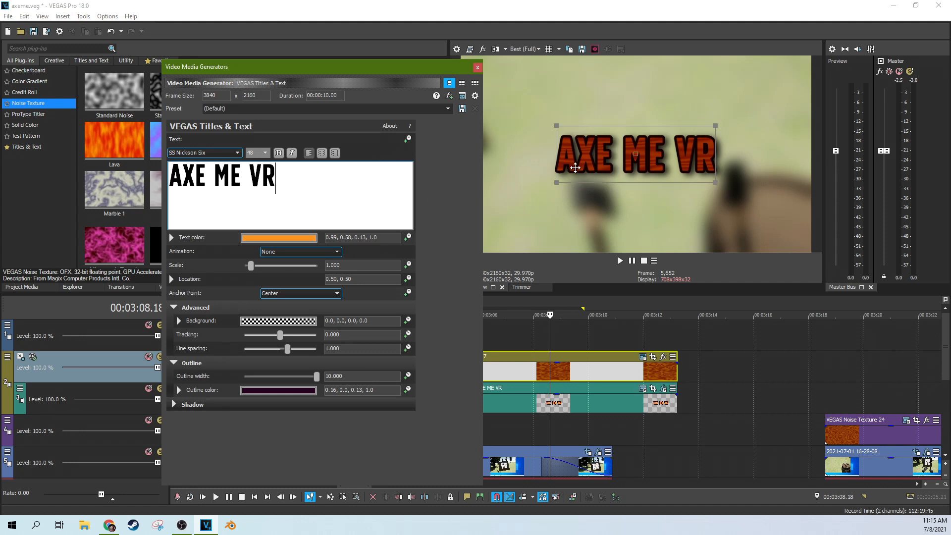
pyautogui.moveTo(297, 181); pyautogui.dragTo(205, 177)
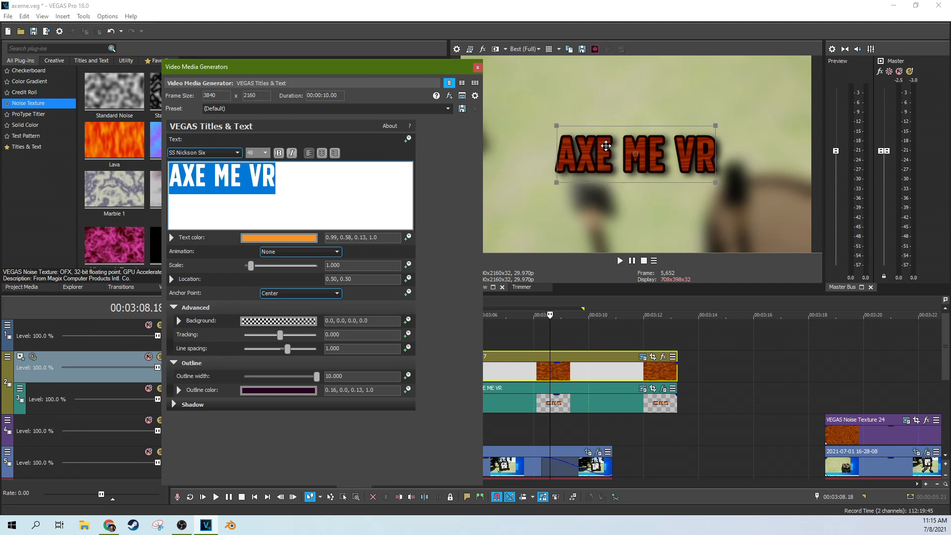
pyautogui.click(476, 69)
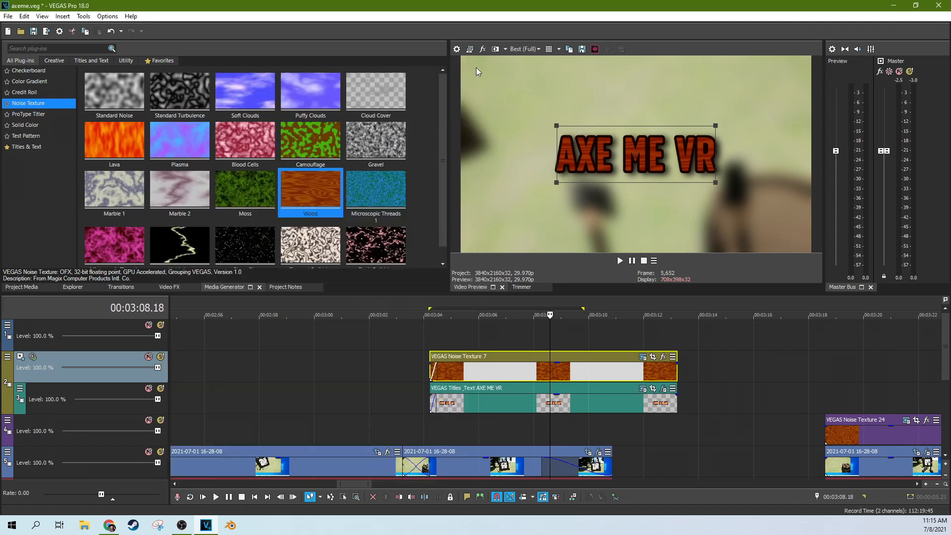
# Step: Select the AXE ME VR title event, preview its frames, and drag it from track 3 to track 4
pyautogui.click(424, 393)
pyautogui.click(481, 411)
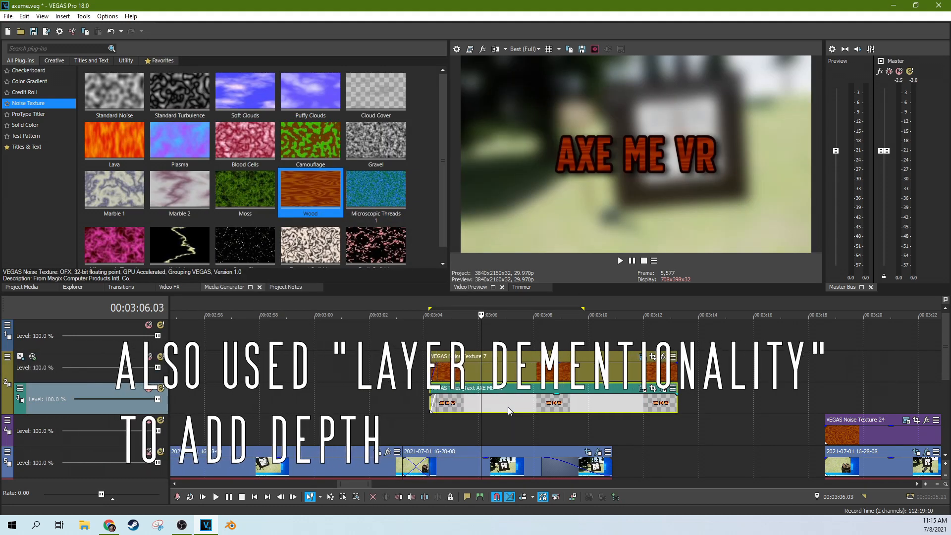
pyautogui.click(507, 406)
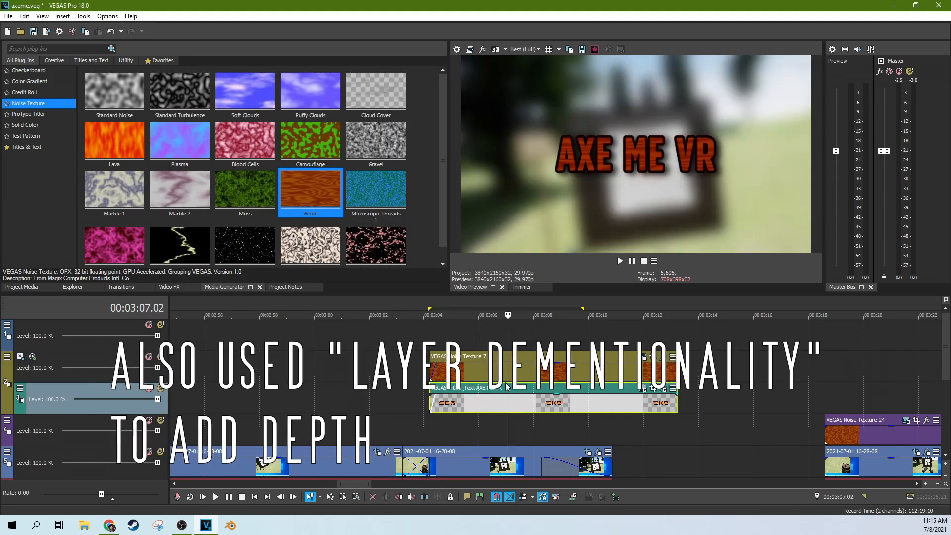
pyautogui.click(643, 394)
pyautogui.moveTo(584, 409); pyautogui.dragTo(587, 434)
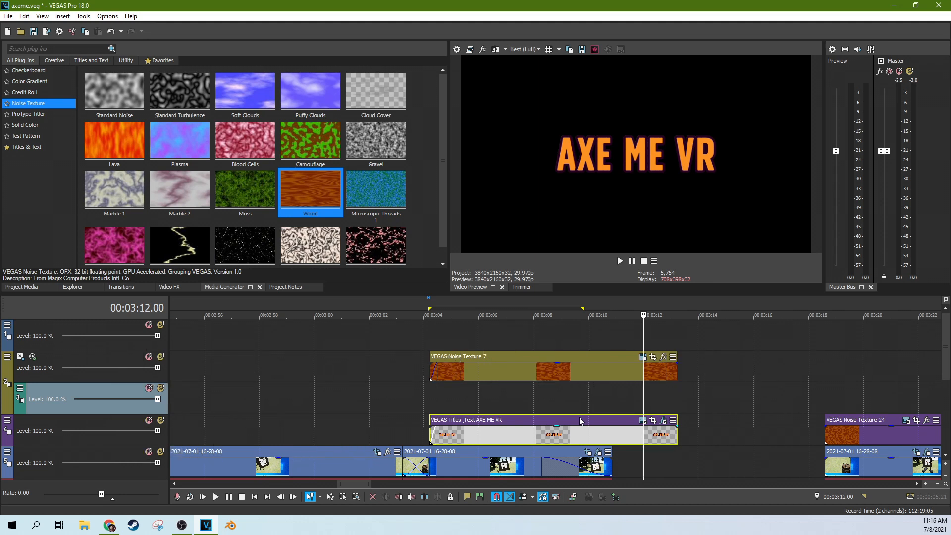
# Step: Return the title event to track 3 and confirm track 2's Compositing Mode is Multiply (Mask)
pyautogui.moveTo(582, 422); pyautogui.dragTo(579, 412)
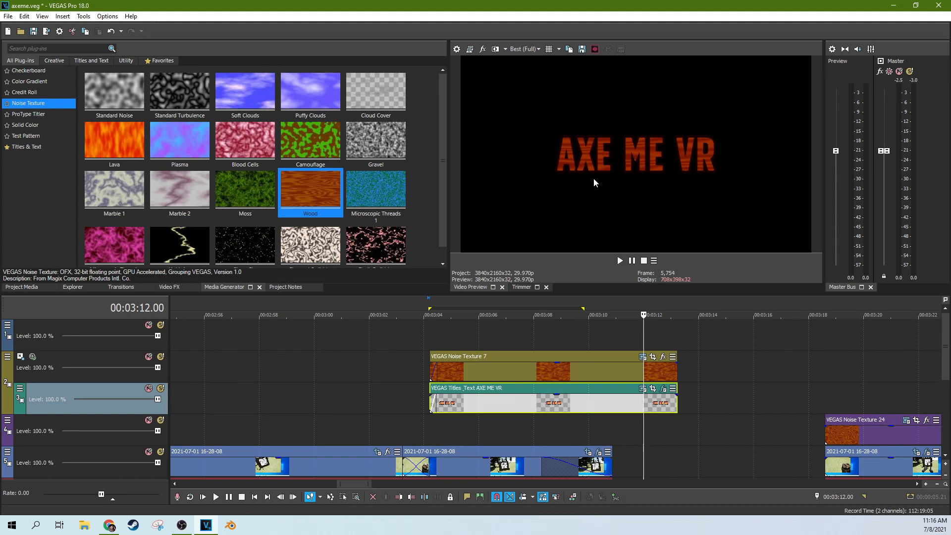
pyautogui.click(7, 356)
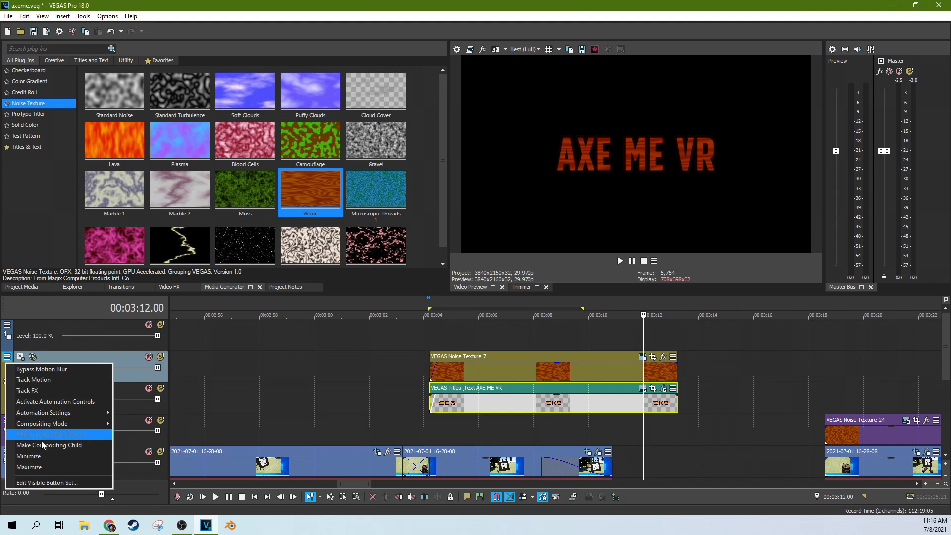
pyautogui.moveTo(56, 426)
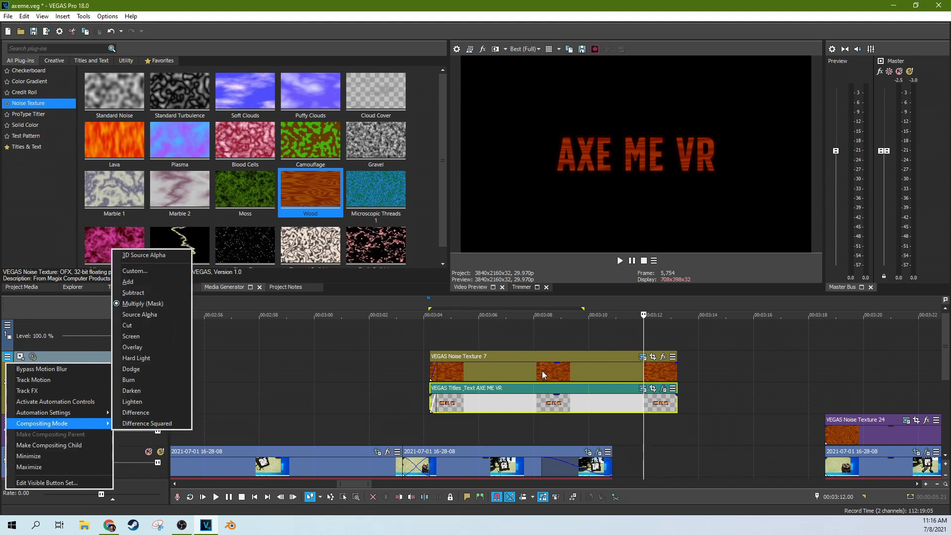
pyautogui.click(509, 335)
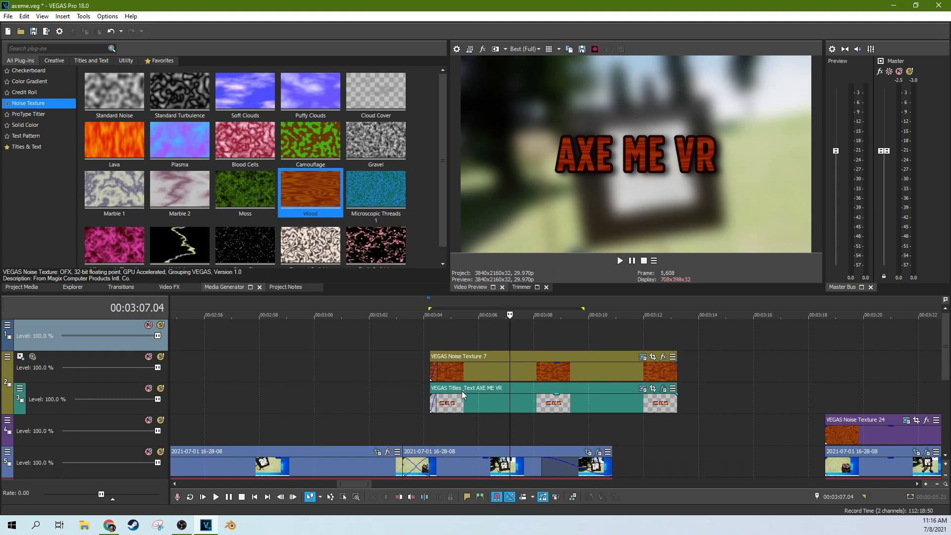
# Step: Select the title track and preview the title frames around 3:07.11
pyautogui.click(492, 397)
pyautogui.click(546, 398)
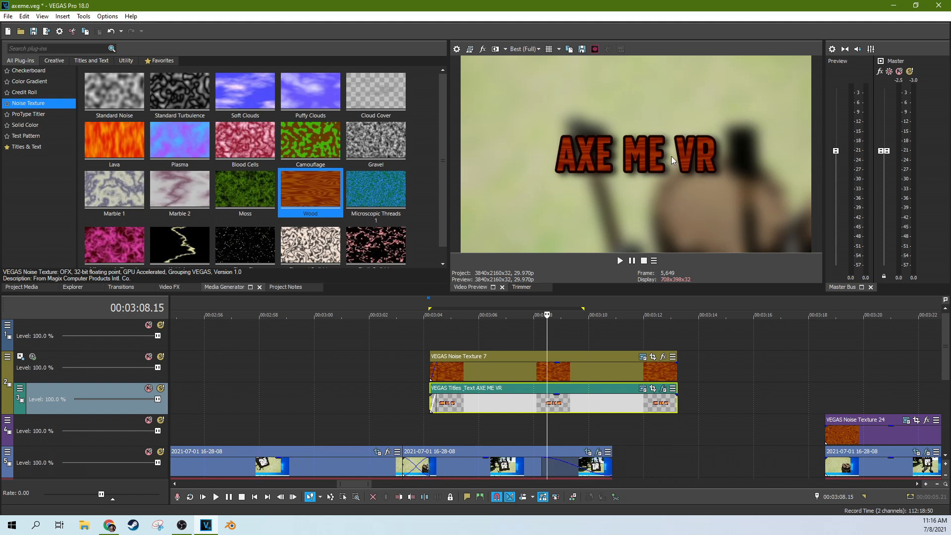
pyautogui.click(651, 340)
pyautogui.click(613, 341)
pyautogui.click(589, 341)
pyautogui.click(554, 341)
pyautogui.click(500, 340)
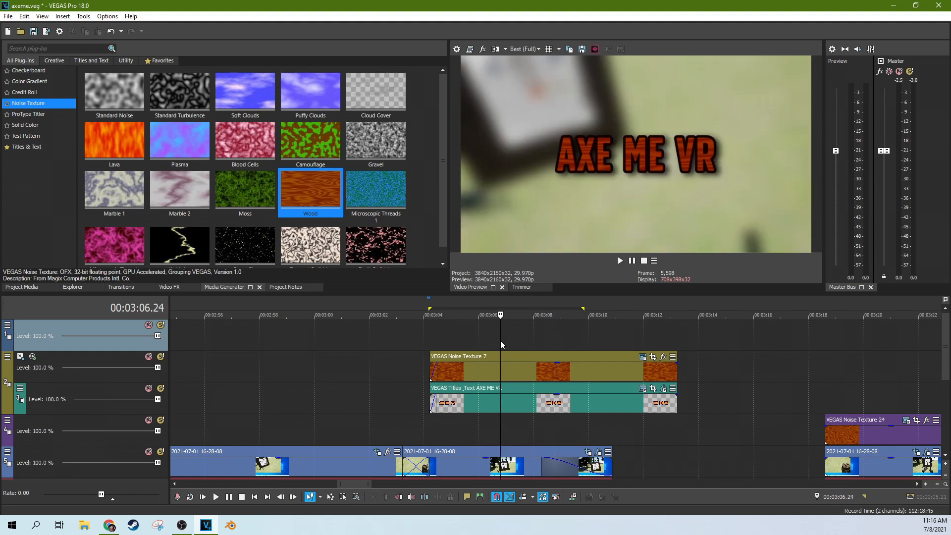
pyautogui.click(516, 341)
pyautogui.click(545, 338)
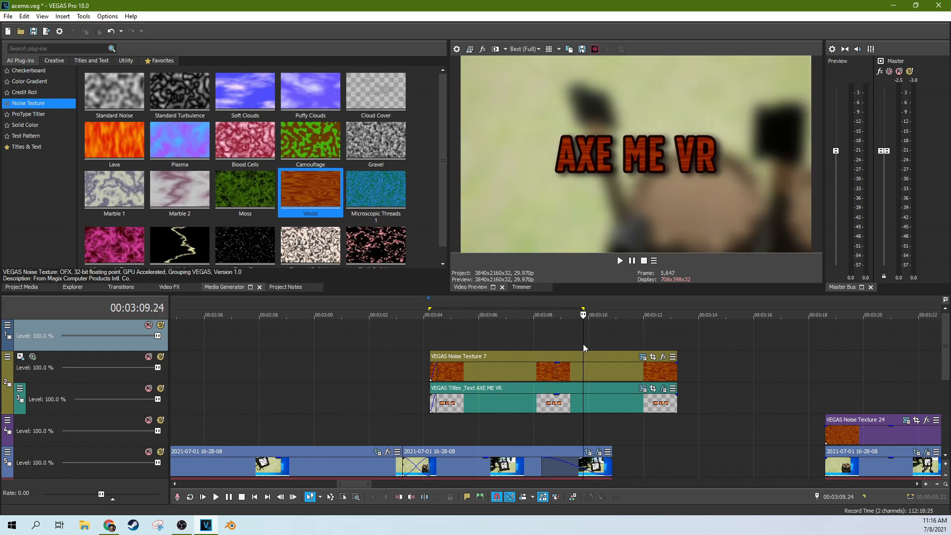
pyautogui.click(583, 343)
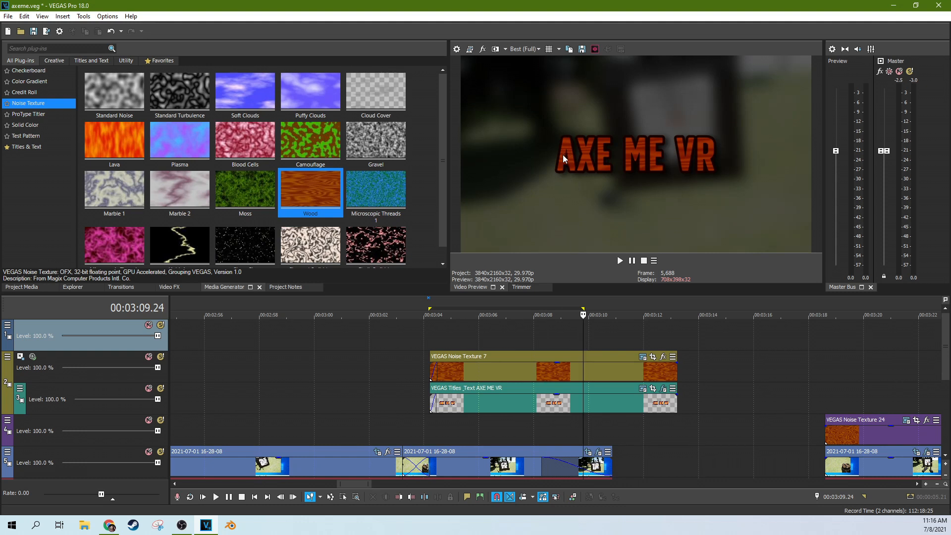
# Step: Select then deselect the wood texture event and check the wood-grained title at 3:12.05
pyautogui.click(551, 354)
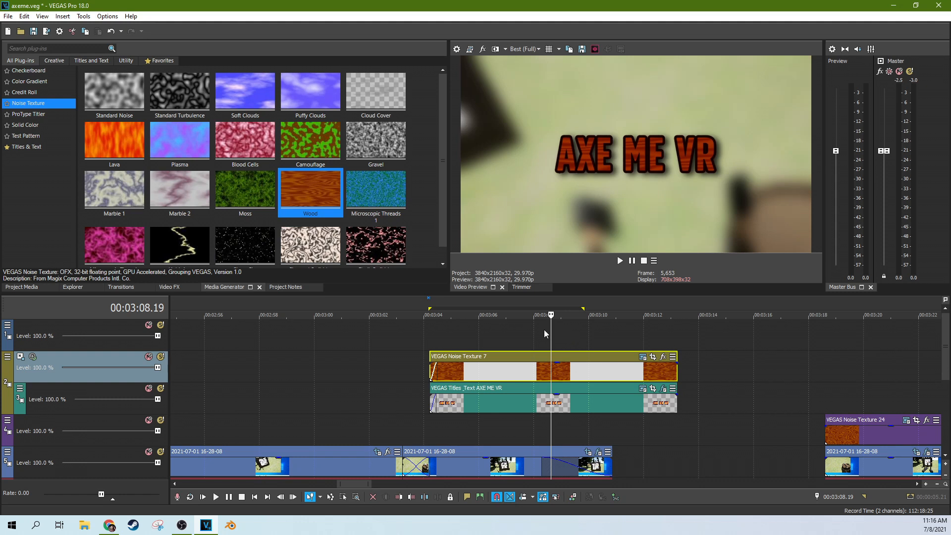
pyautogui.click(559, 328)
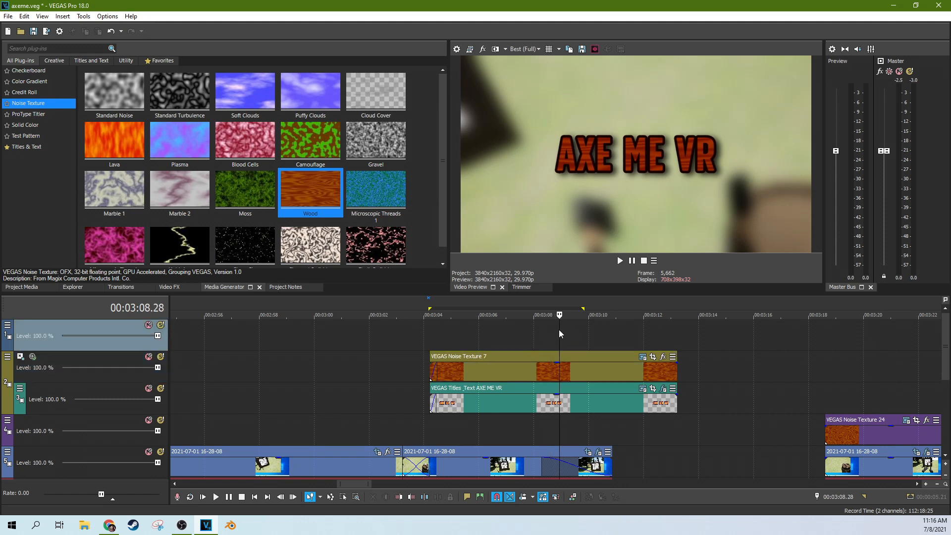
pyautogui.click(536, 329)
pyautogui.click(581, 330)
pyautogui.click(605, 329)
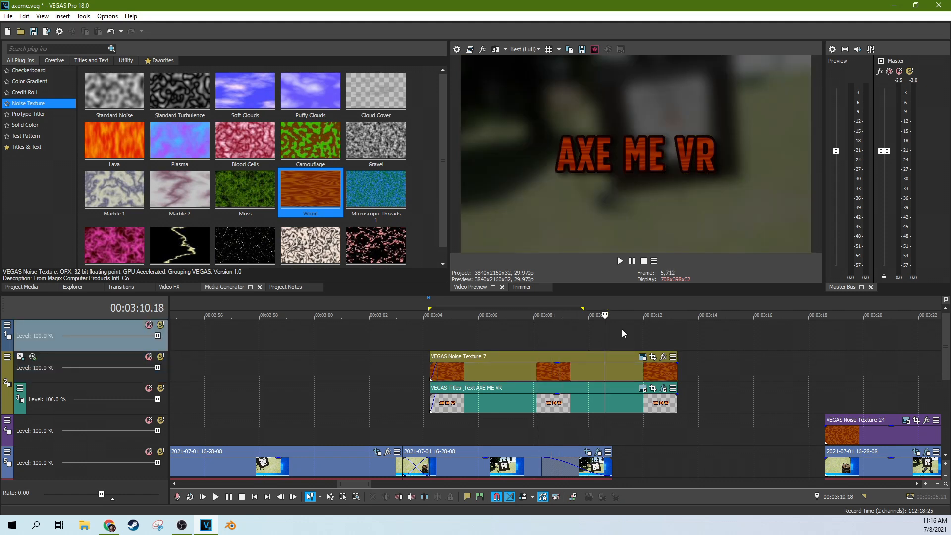
pyautogui.click(631, 329)
pyautogui.click(645, 329)
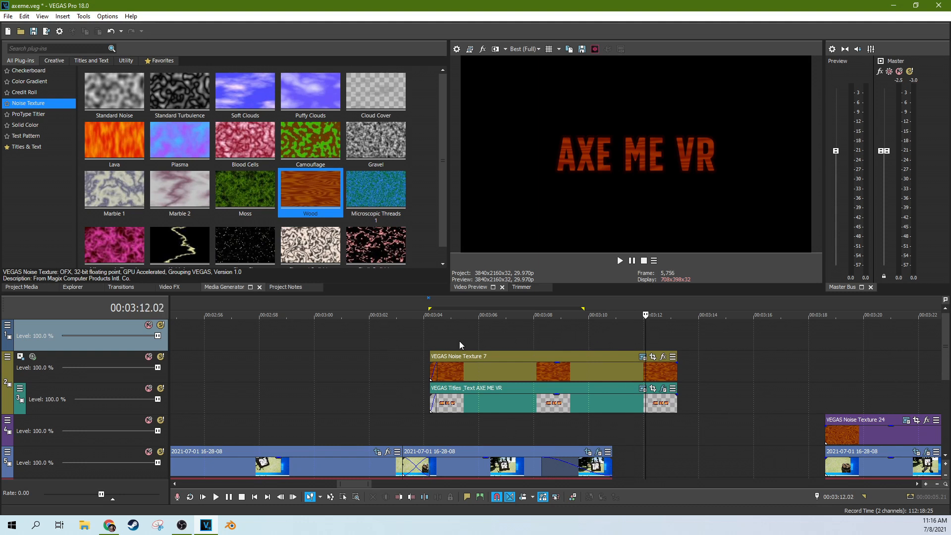
pyautogui.click(459, 341)
pyautogui.click(643, 340)
pyautogui.click(648, 338)
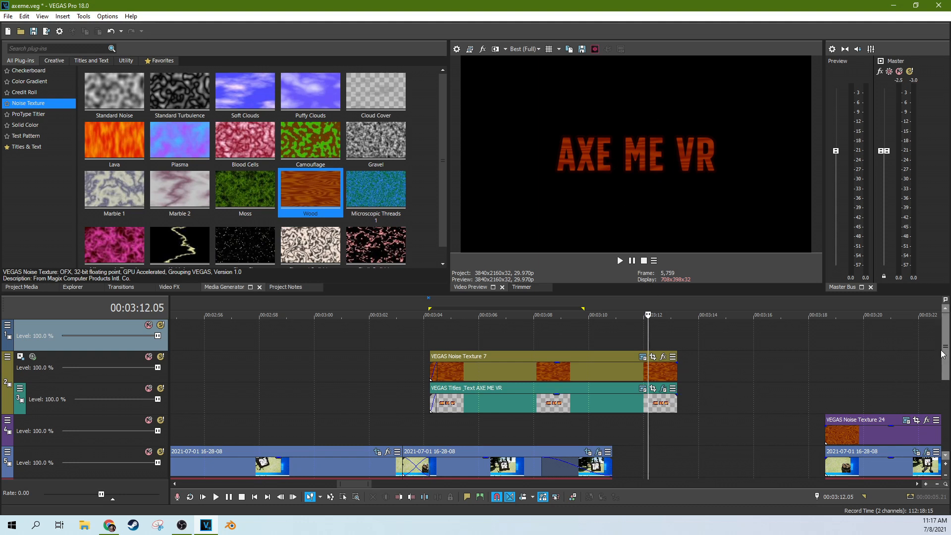
pyautogui.scroll(-3, 515, 378)
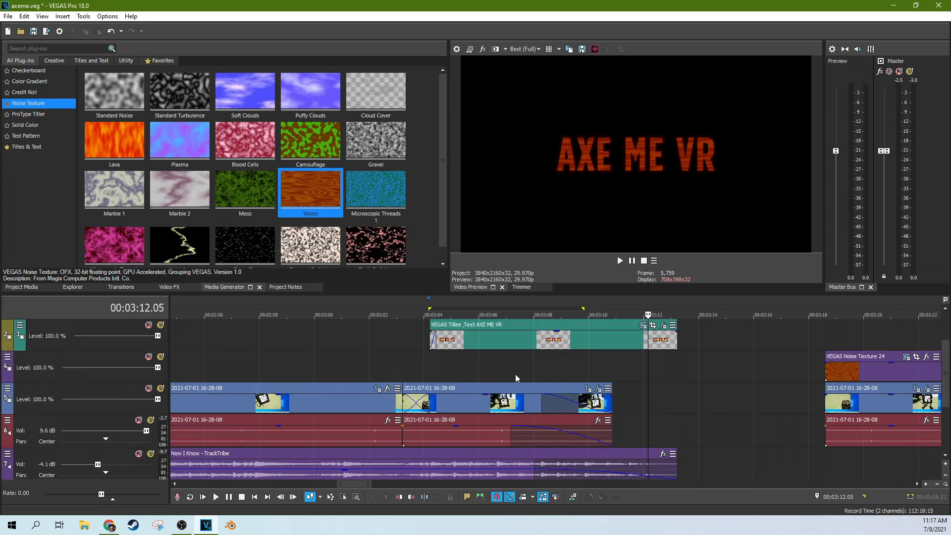
pyautogui.click(551, 369)
pyautogui.click(587, 367)
pyautogui.press('space')
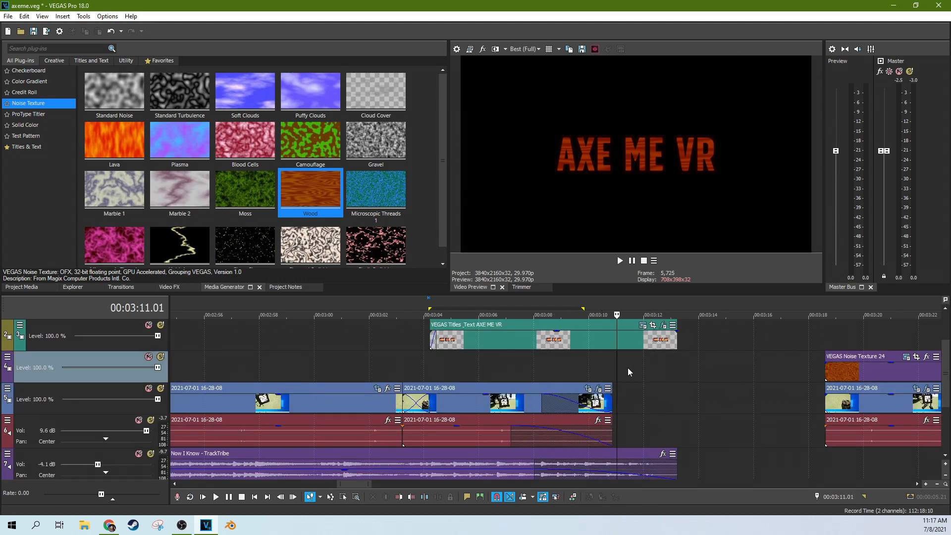
pyautogui.moveTo(944, 354)
pyautogui.mouseDown()
pyautogui.moveTo(945, 397)
pyautogui.moveTo(941, 340)
pyautogui.mouseUp()
pyautogui.click(677, 404)
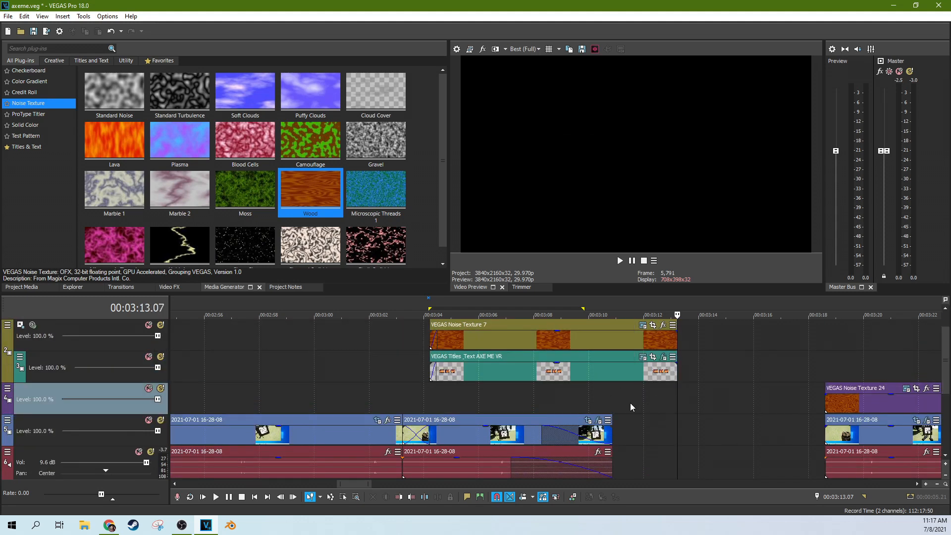
pyautogui.scroll(-4, 605, 401)
pyautogui.click(438, 381)
pyautogui.scroll(-3, 438, 381)
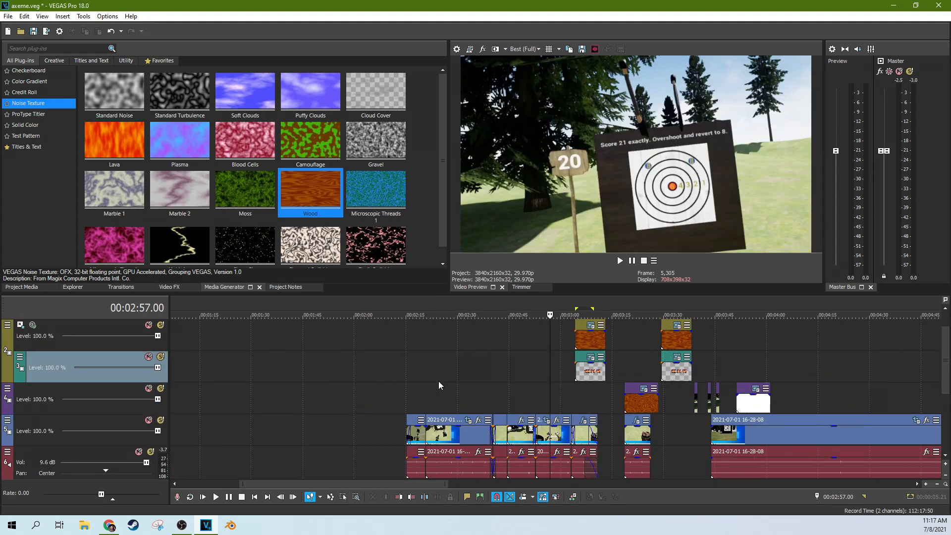
pyautogui.click(387, 391)
pyautogui.click(414, 386)
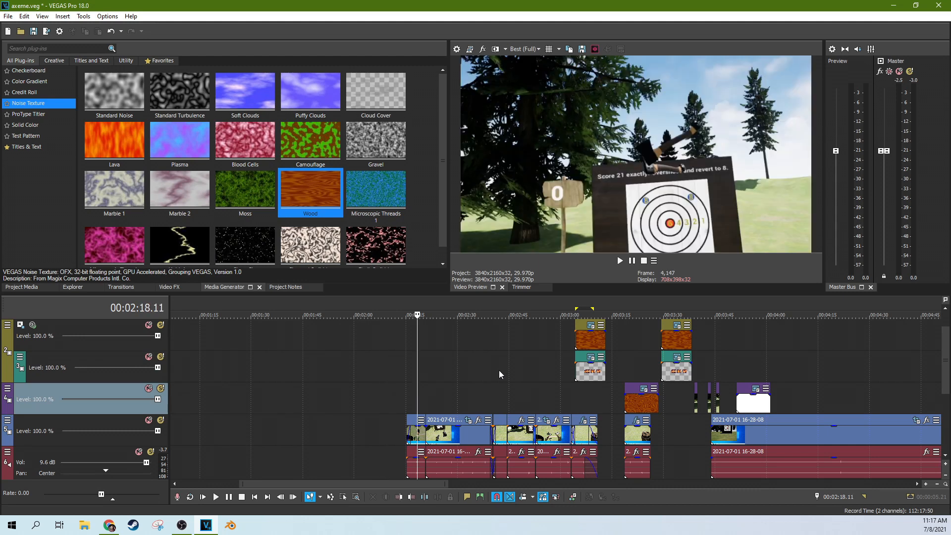
pyautogui.scroll(3, 515, 365)
pyautogui.click(610, 380)
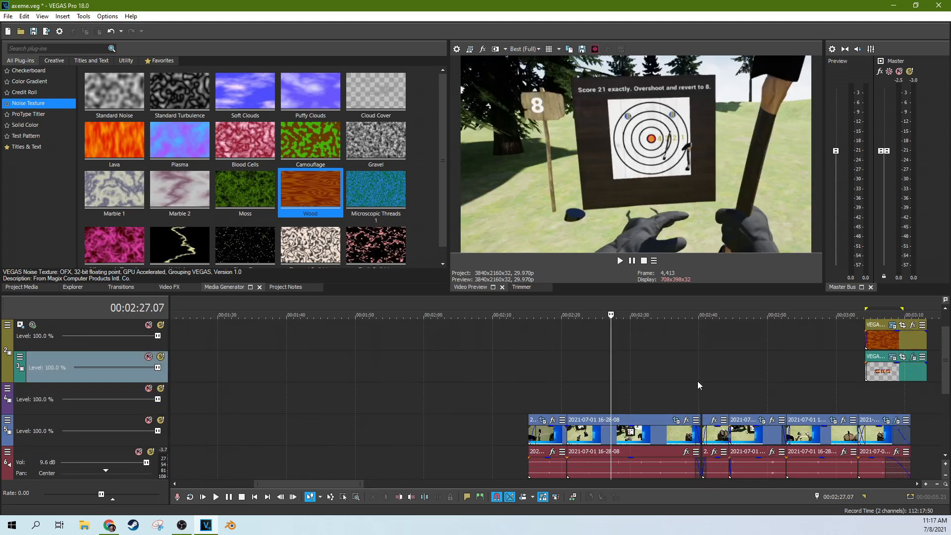
pyautogui.click(578, 392)
pyautogui.scroll(4, 554, 391)
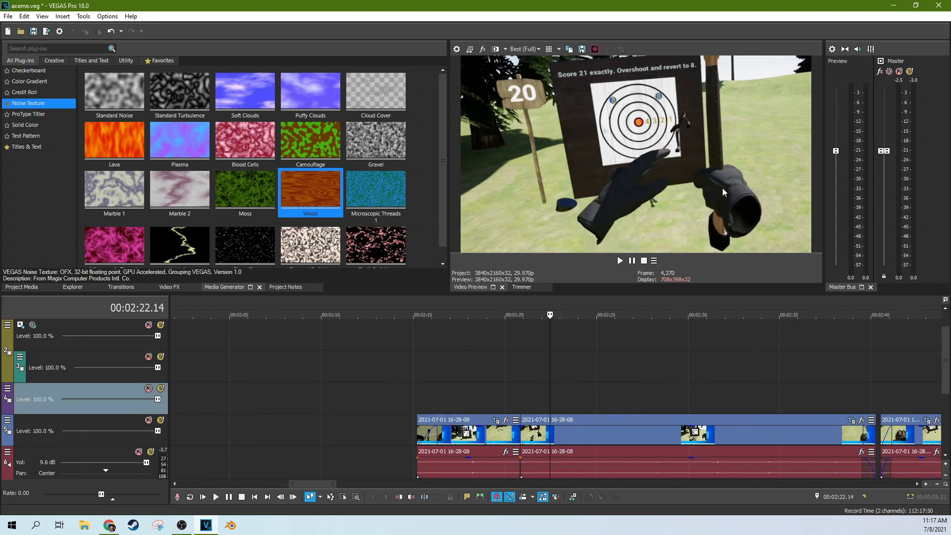
pyautogui.scroll(-4, 664, 375)
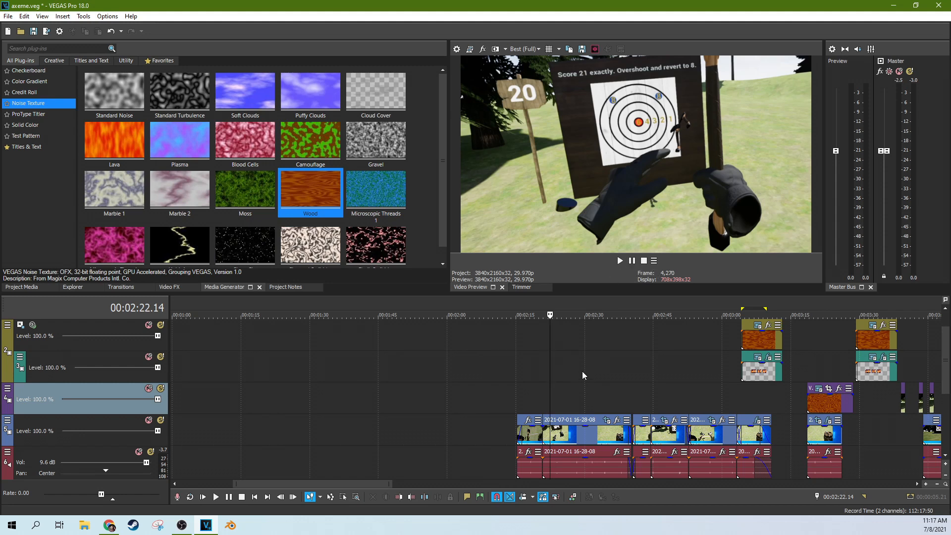
pyautogui.click(534, 391)
pyautogui.click(528, 393)
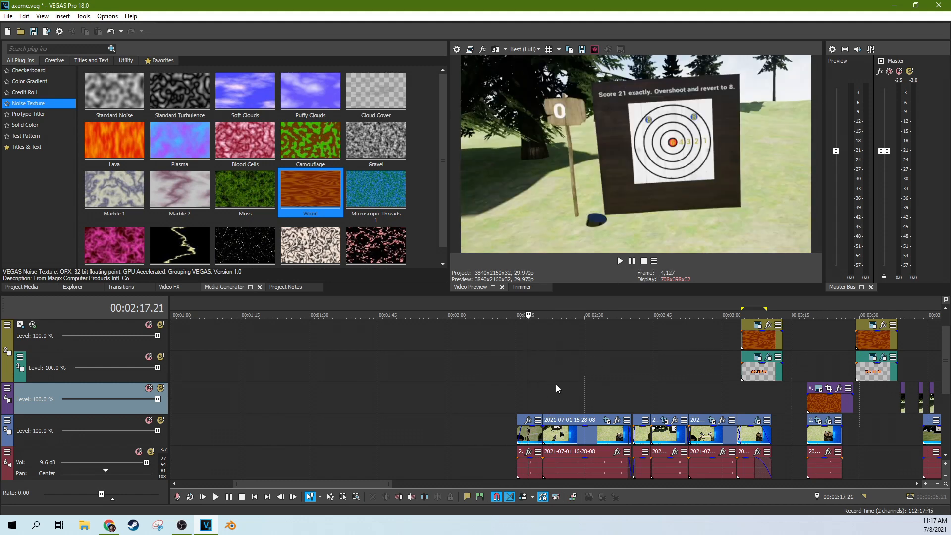
pyautogui.scroll(4, 556, 384)
pyautogui.click(560, 392)
pyautogui.click(574, 392)
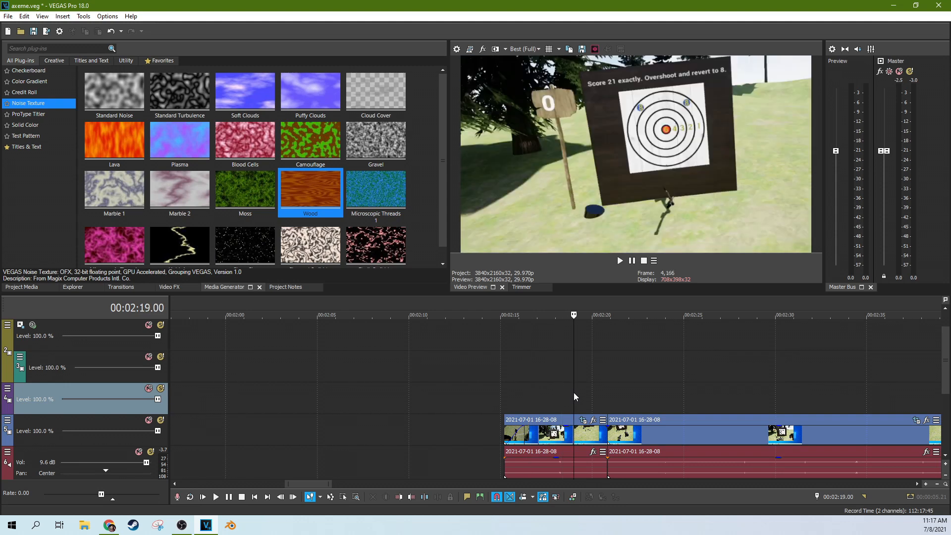
pyautogui.click(647, 379)
pyautogui.scroll(-2, 649, 381)
pyautogui.scroll(-3, 648, 386)
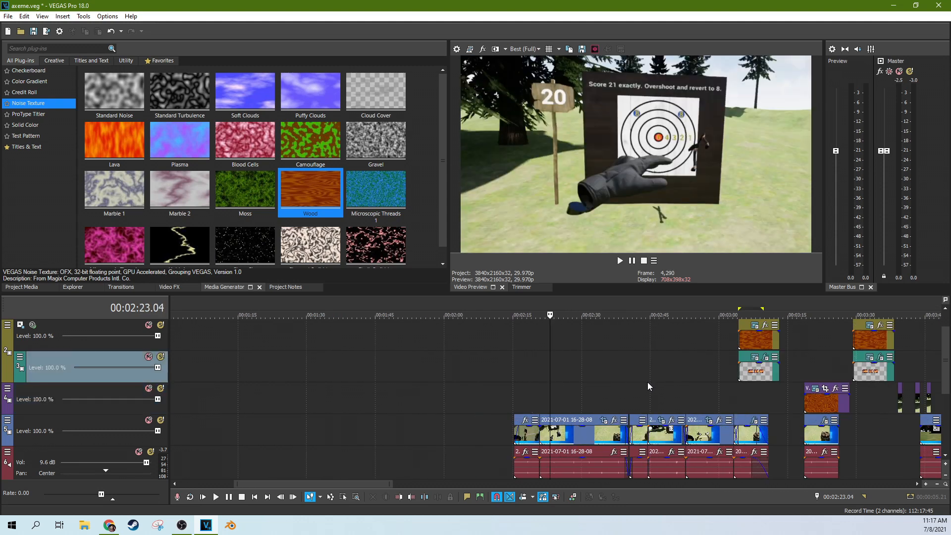
pyautogui.click(647, 428)
pyautogui.click(681, 399)
pyautogui.click(694, 397)
pyautogui.scroll(3, 644, 401)
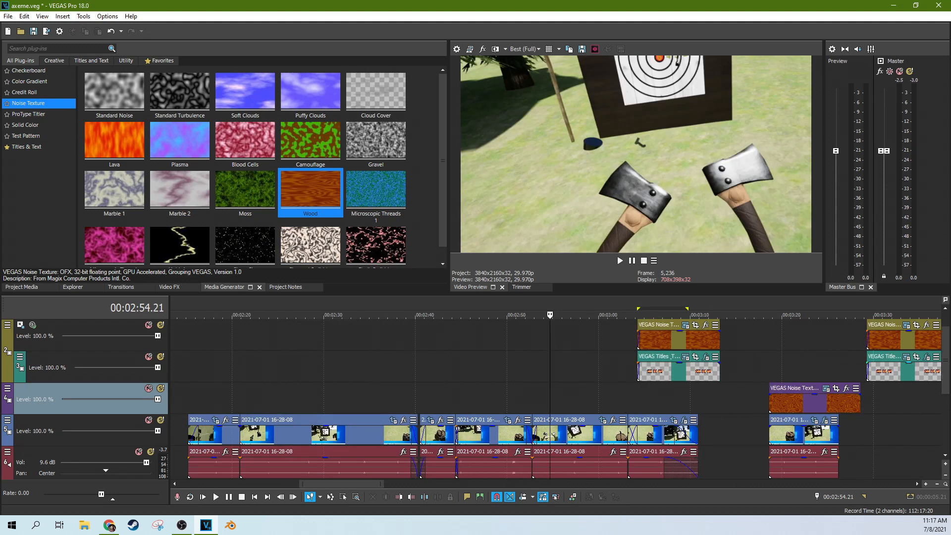
# Step: Preview gameplay frames from 2:16 to 3:05, including the blurred AXE ME VR title
pyautogui.scroll(-1, 944, 375)
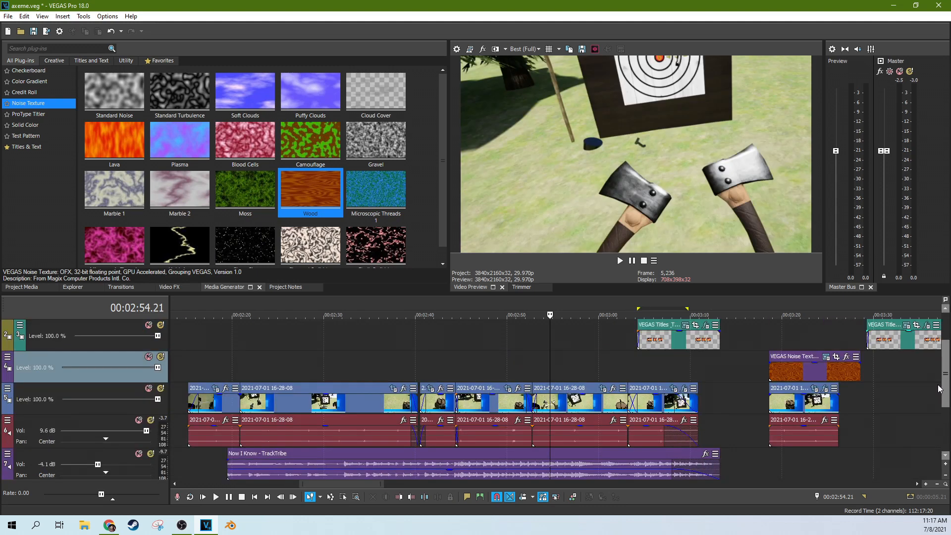
pyautogui.click(339, 373)
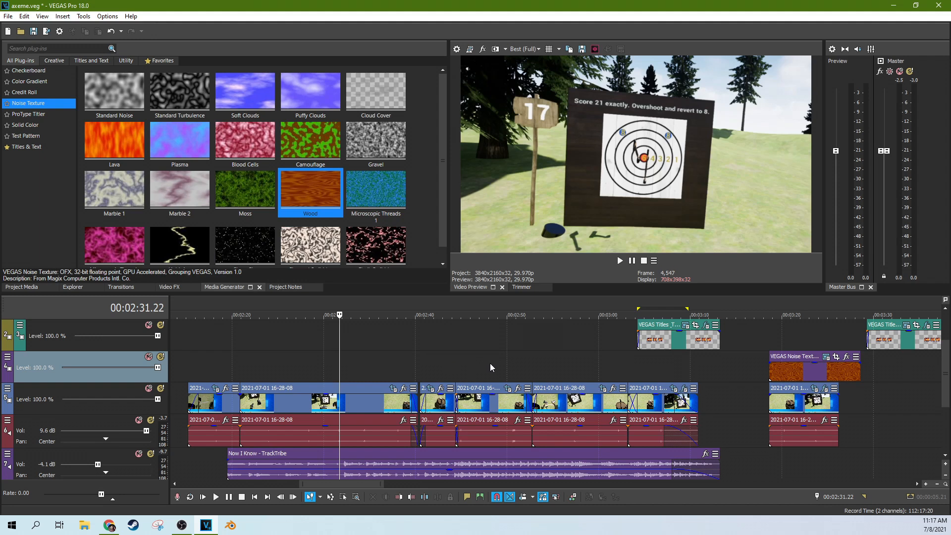
pyautogui.click(488, 367)
pyautogui.click(569, 360)
pyautogui.click(650, 365)
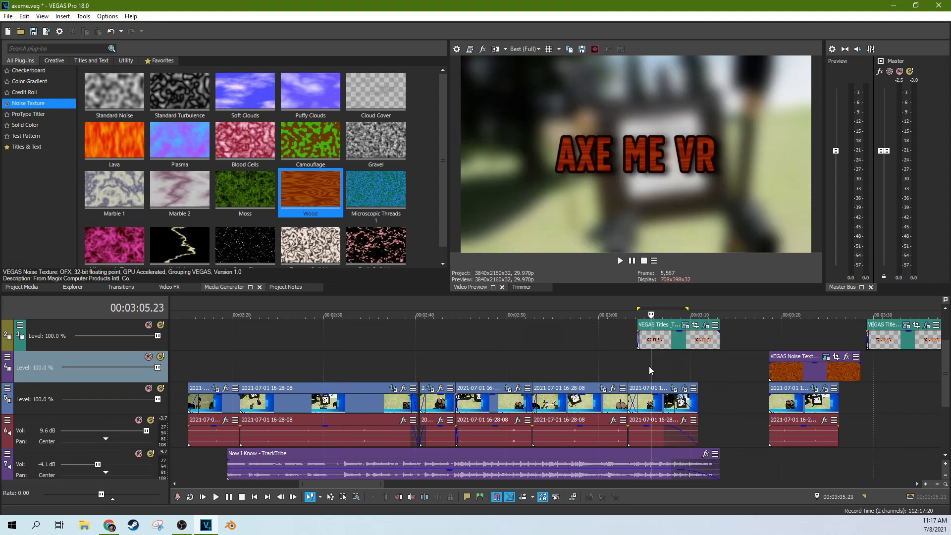
pyautogui.click(570, 372)
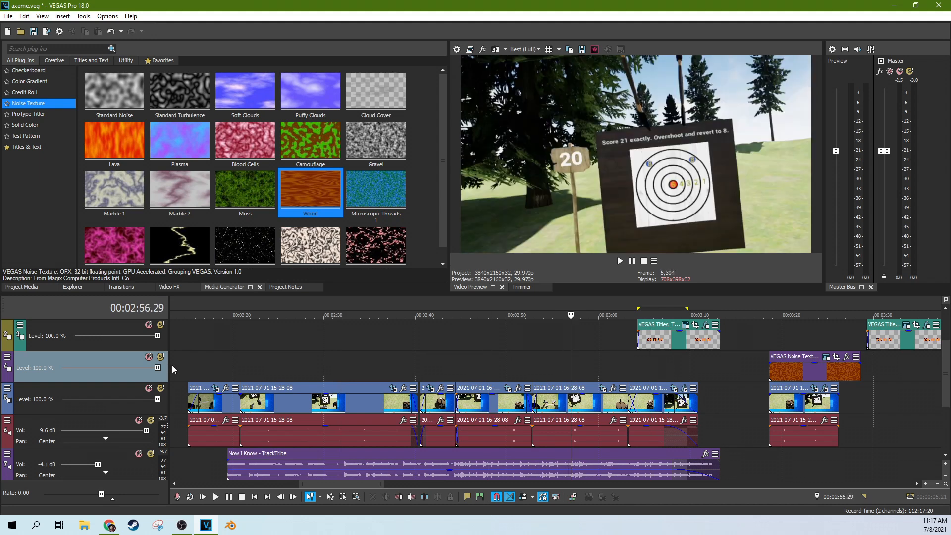
pyautogui.click(213, 369)
pyautogui.click(204, 367)
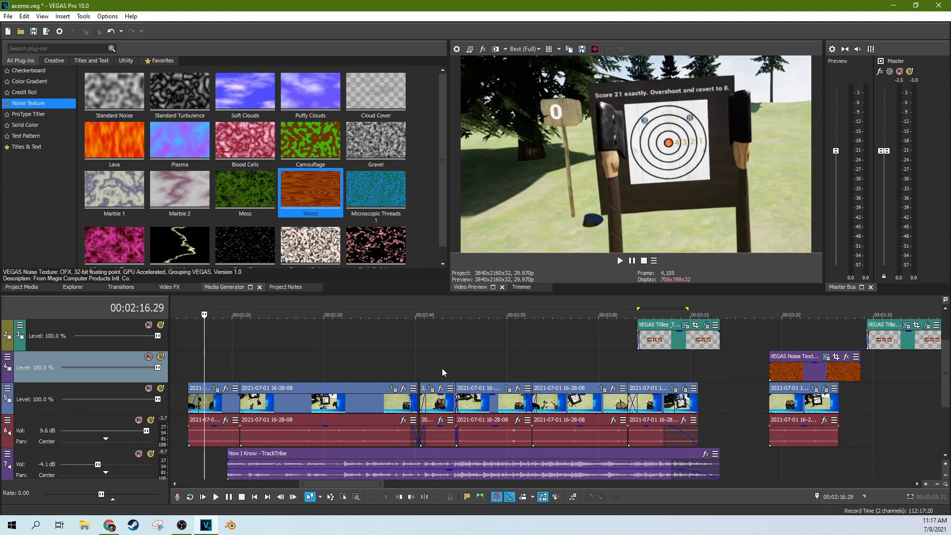
pyautogui.click(604, 368)
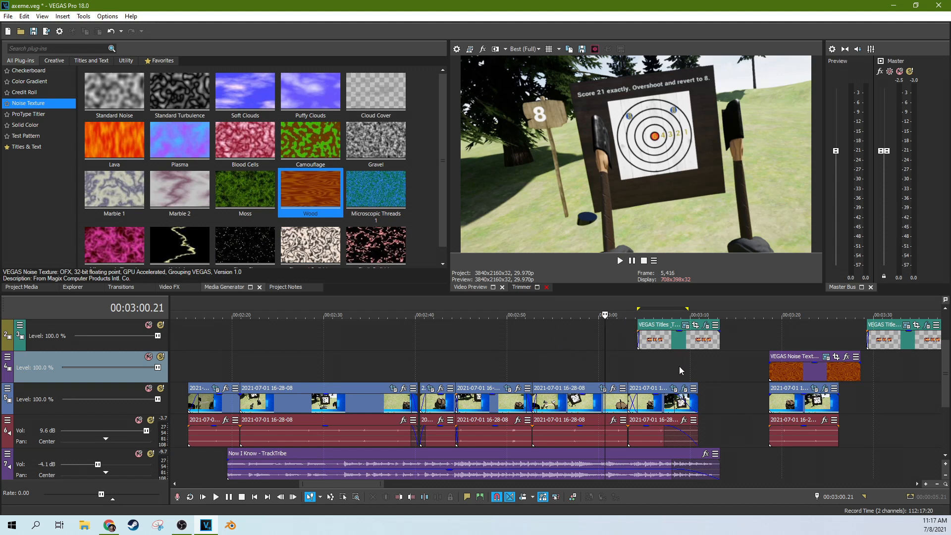
pyautogui.click(411, 365)
# Step: Preview the 2:21 frame and show the Transitions library with its 3D Blinds presets
pyautogui.scroll(4, 463, 361)
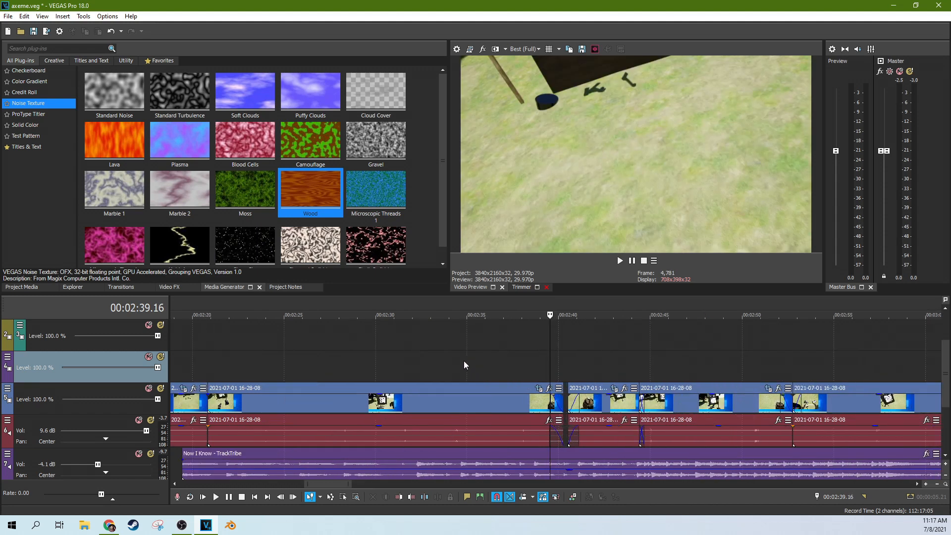
pyautogui.scroll(-6, 463, 360)
pyautogui.click(384, 361)
pyautogui.click(134, 289)
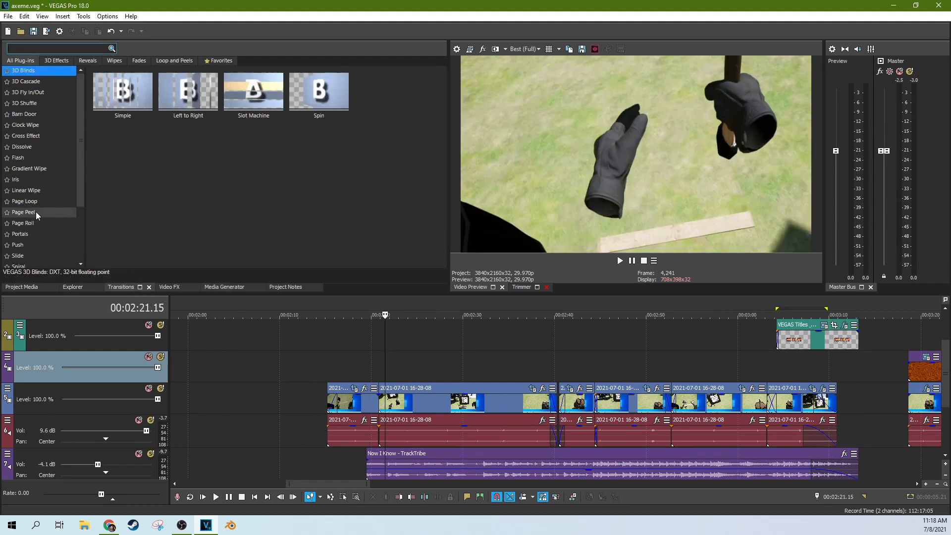
pyautogui.click(444, 360)
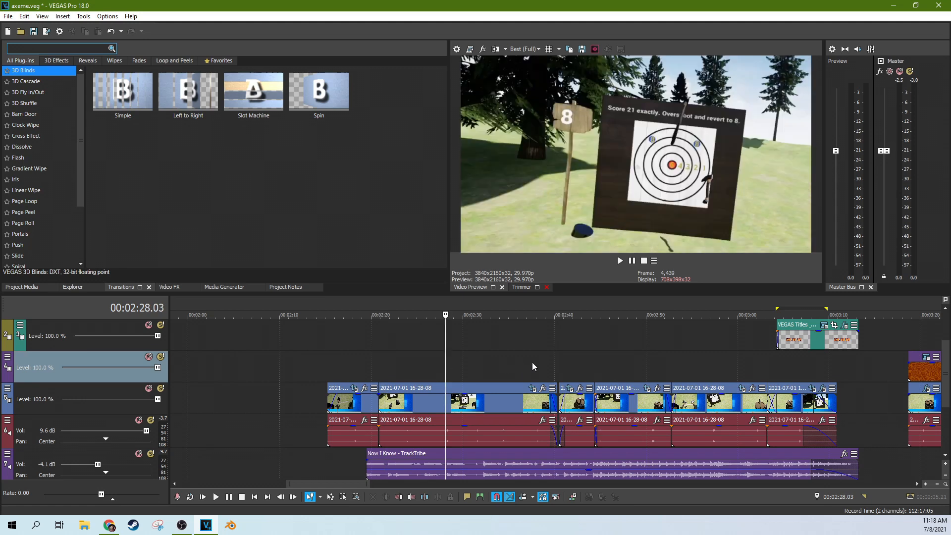
pyautogui.click(569, 359)
pyautogui.scroll(4, 569, 358)
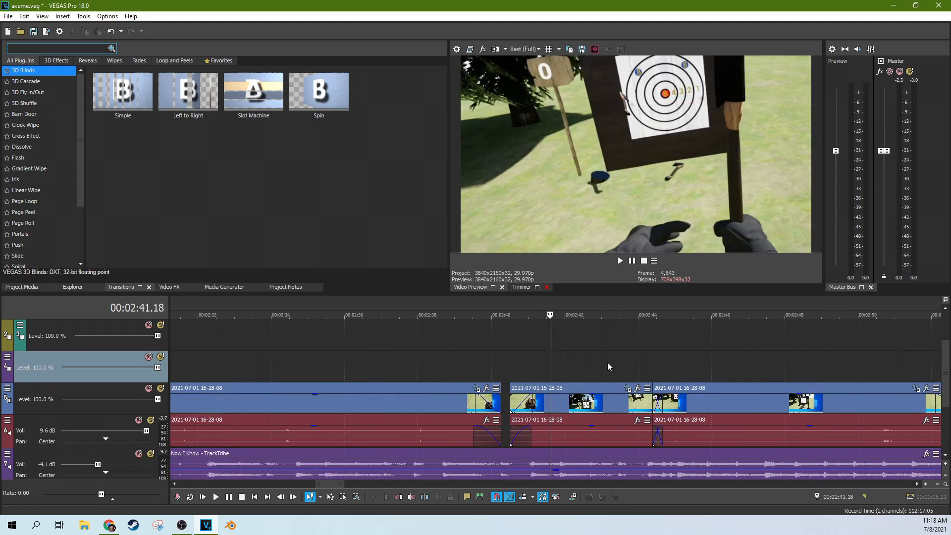
pyautogui.click(652, 357)
pyautogui.scroll(-2, 716, 358)
pyautogui.click(700, 358)
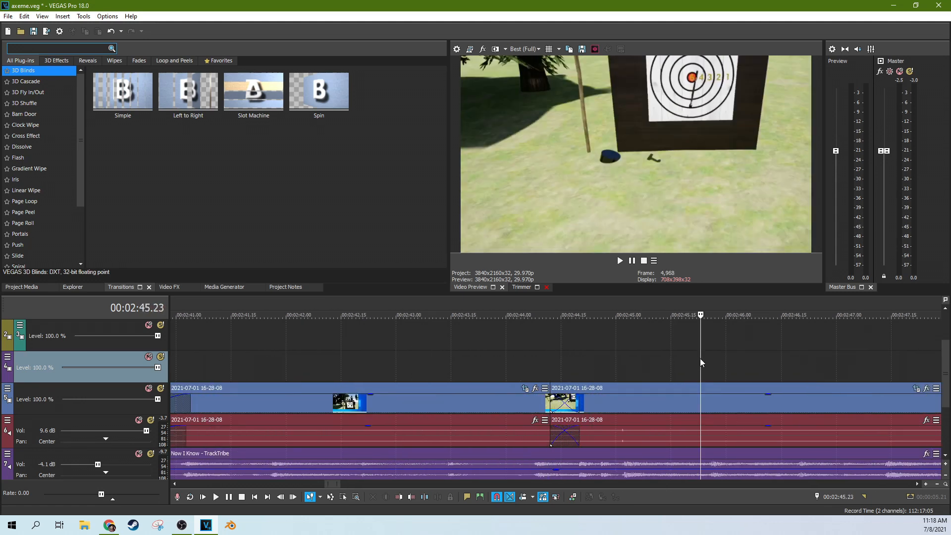
pyautogui.scroll(-3, 714, 358)
pyautogui.click(710, 369)
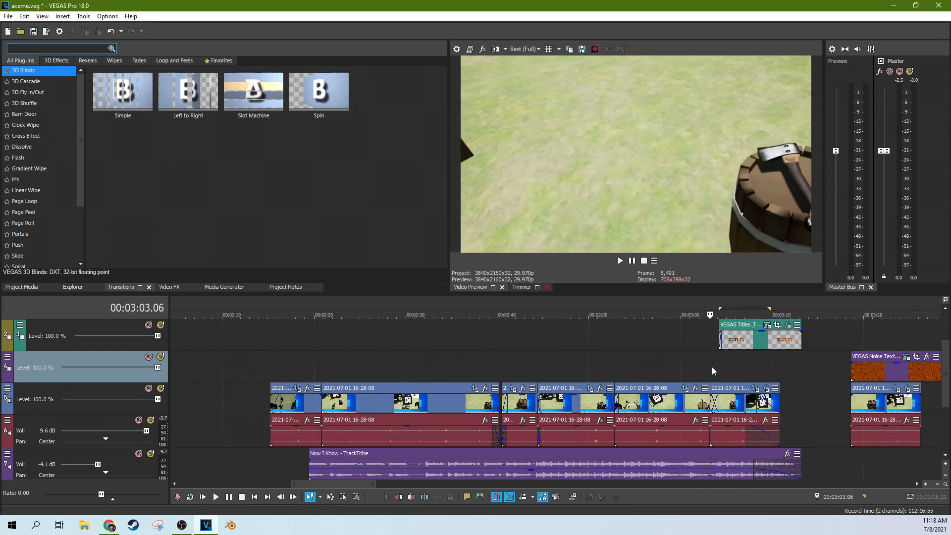
pyautogui.scroll(4, 659, 391)
pyautogui.click(624, 410)
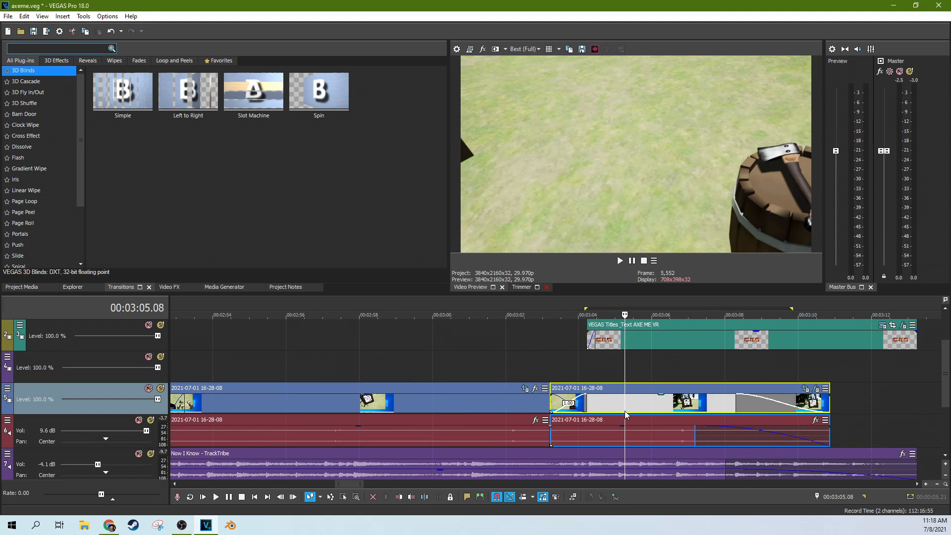
pyautogui.scroll(-2, 619, 373)
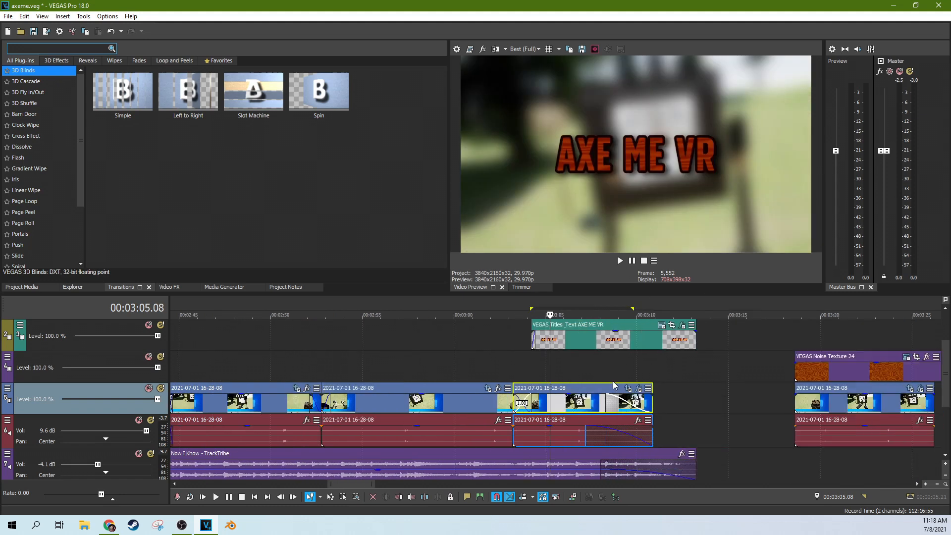
pyautogui.click(520, 364)
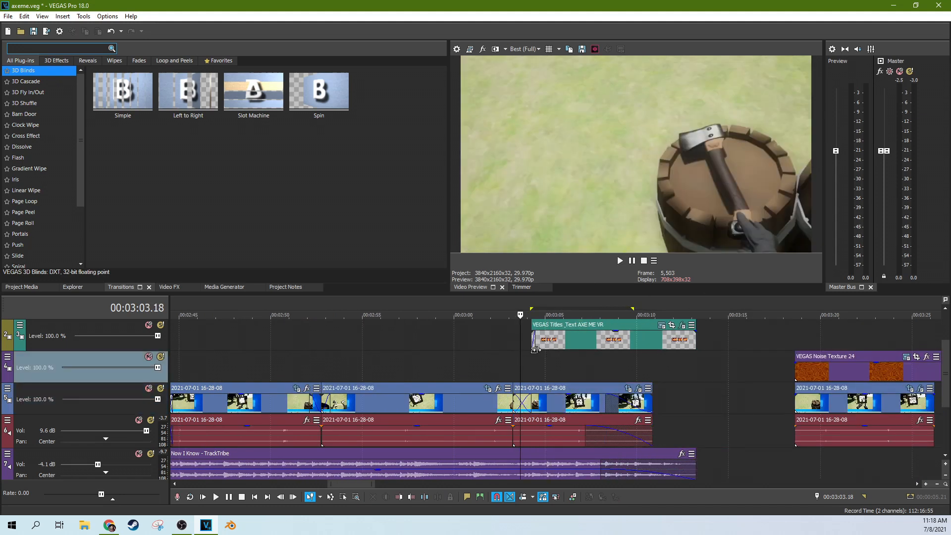
pyautogui.click(511, 354)
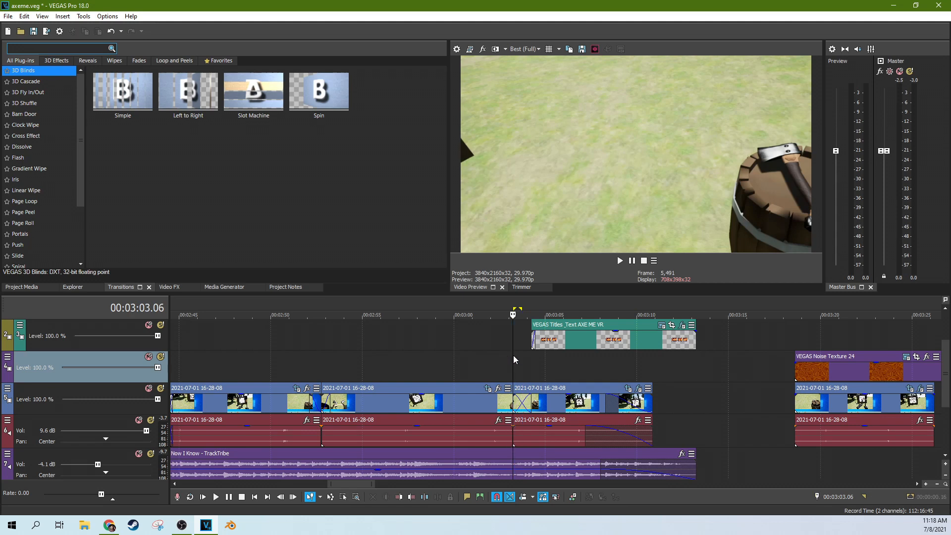
pyautogui.moveTo(512, 357); pyautogui.dragTo(361, 352)
pyautogui.scroll(-5, 390, 358)
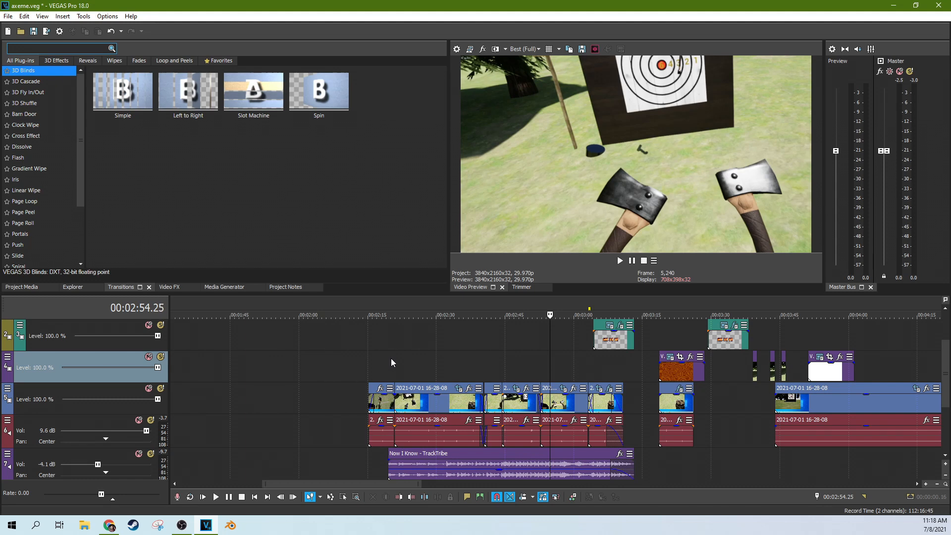
pyautogui.click(456, 379)
pyautogui.scroll(2, 459, 364)
pyautogui.scroll(2, 458, 363)
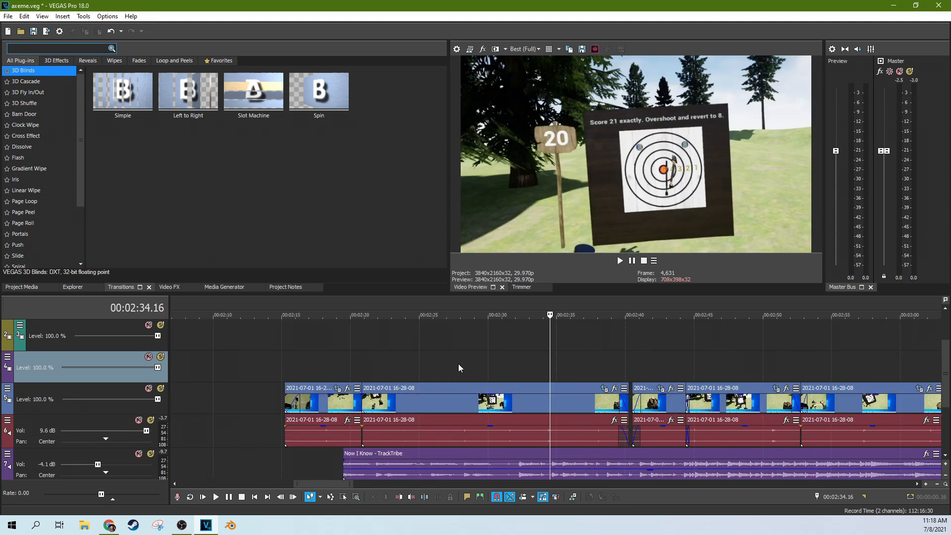